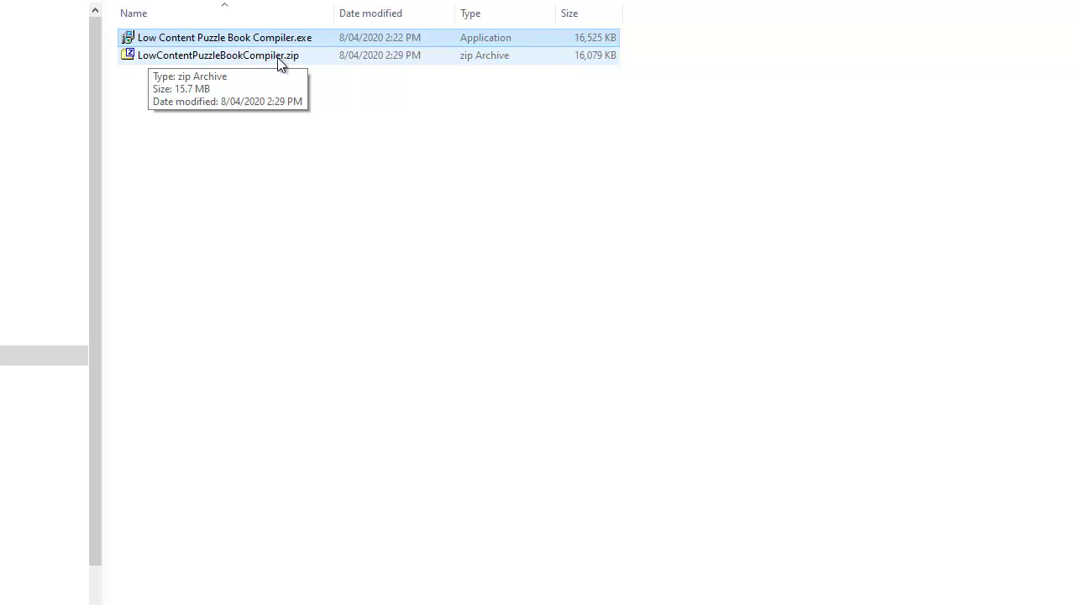
Step: Install the compiler in the default folder with a Quick Launch icon, then finish setup
double_click(239, 38)
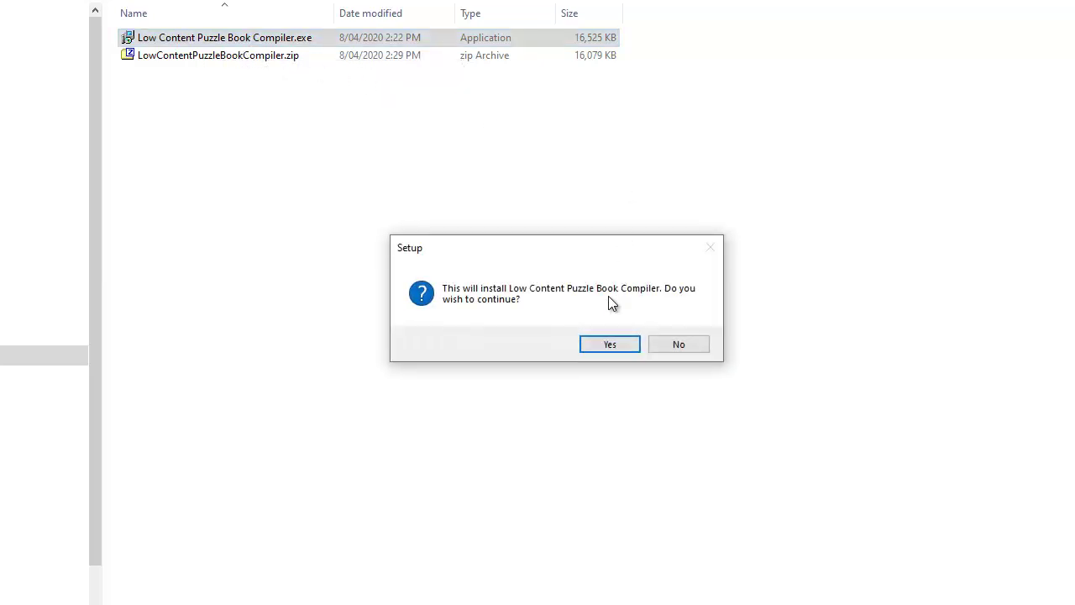
left_click(605, 346)
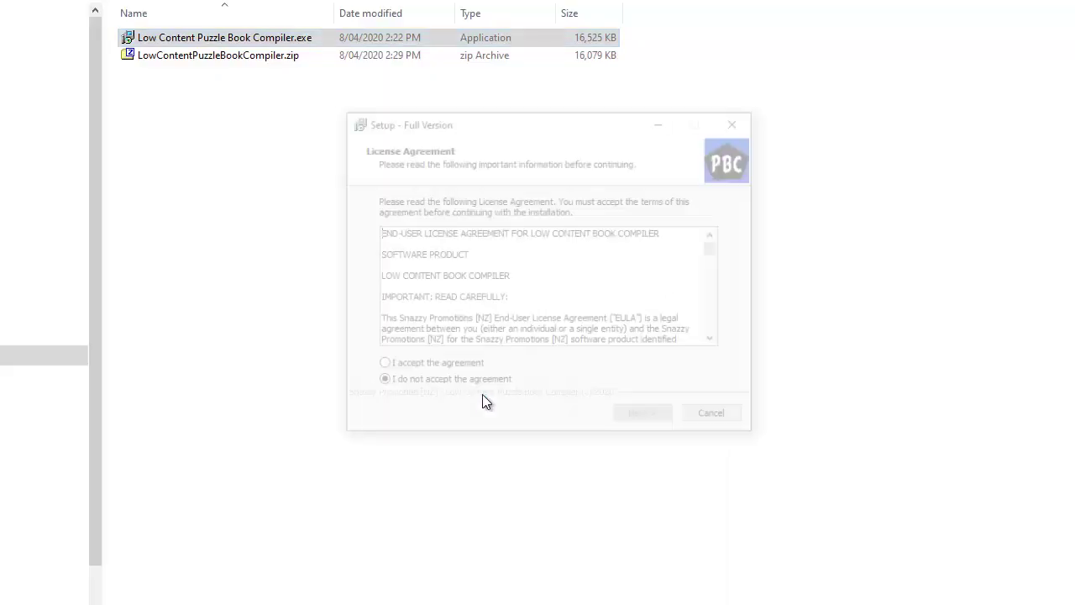
left_click(470, 370)
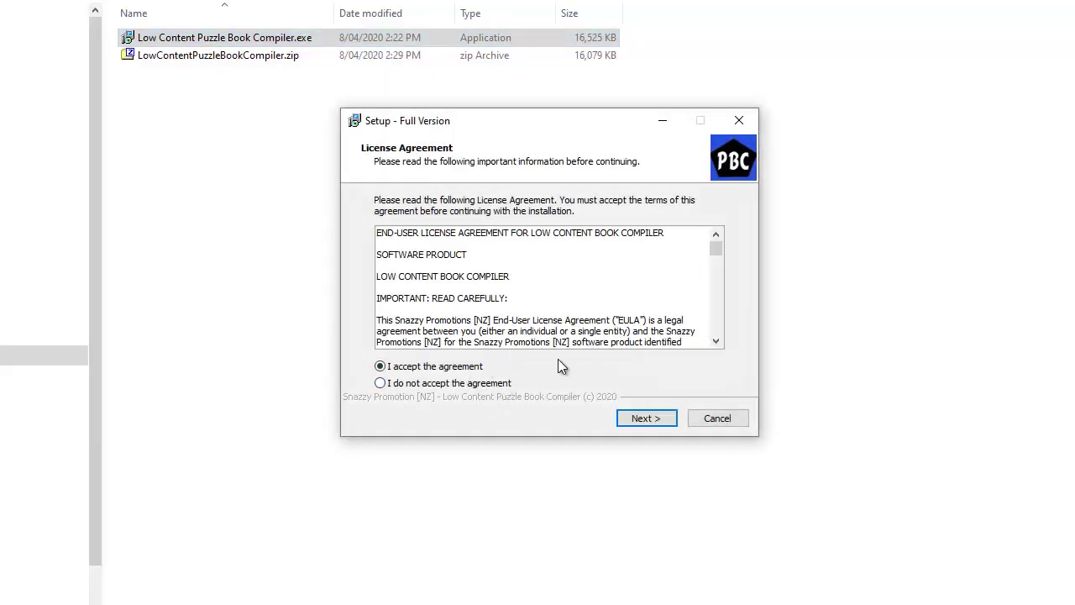
left_click(651, 419)
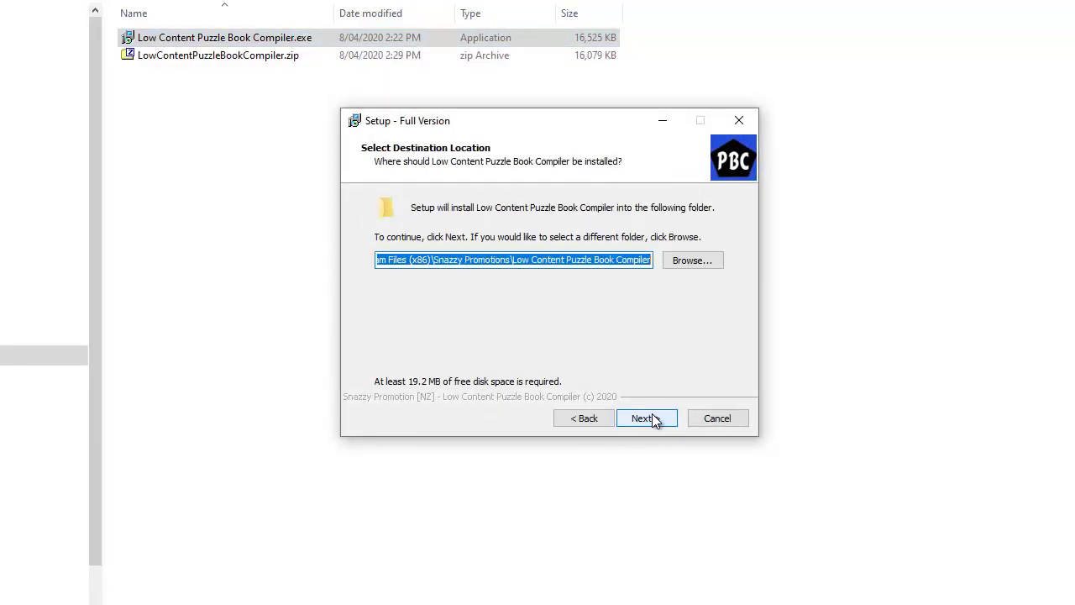
left_click(651, 415)
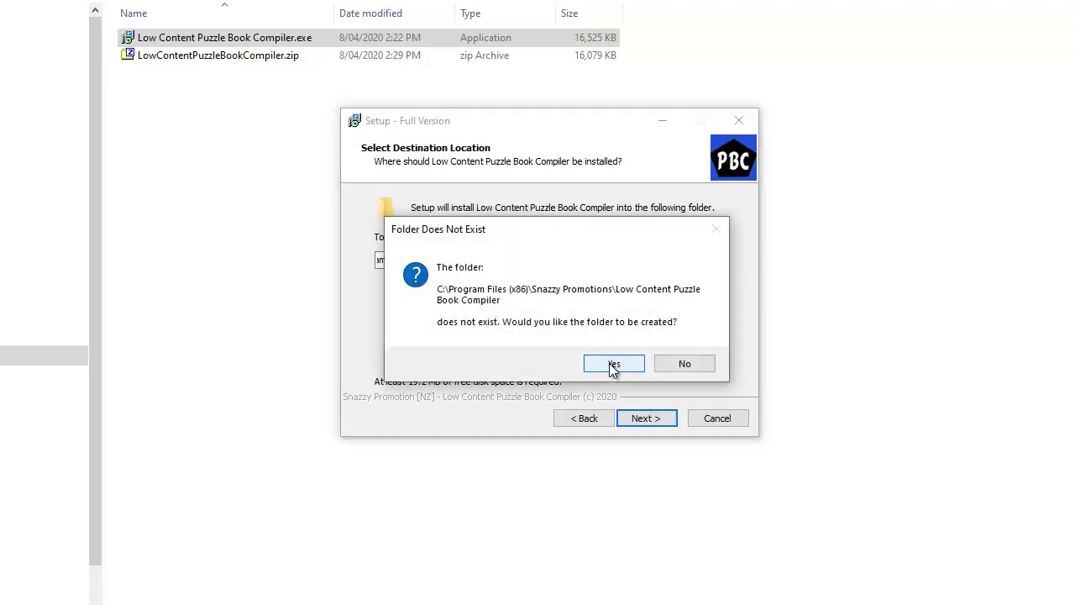
left_click(611, 368)
left_click(651, 419)
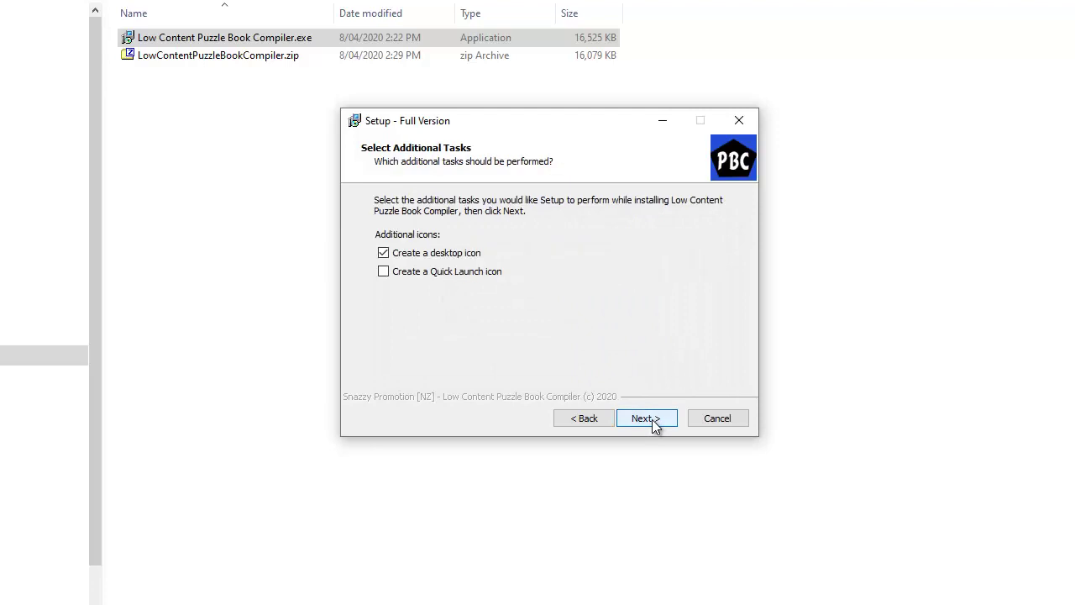
left_click(474, 271)
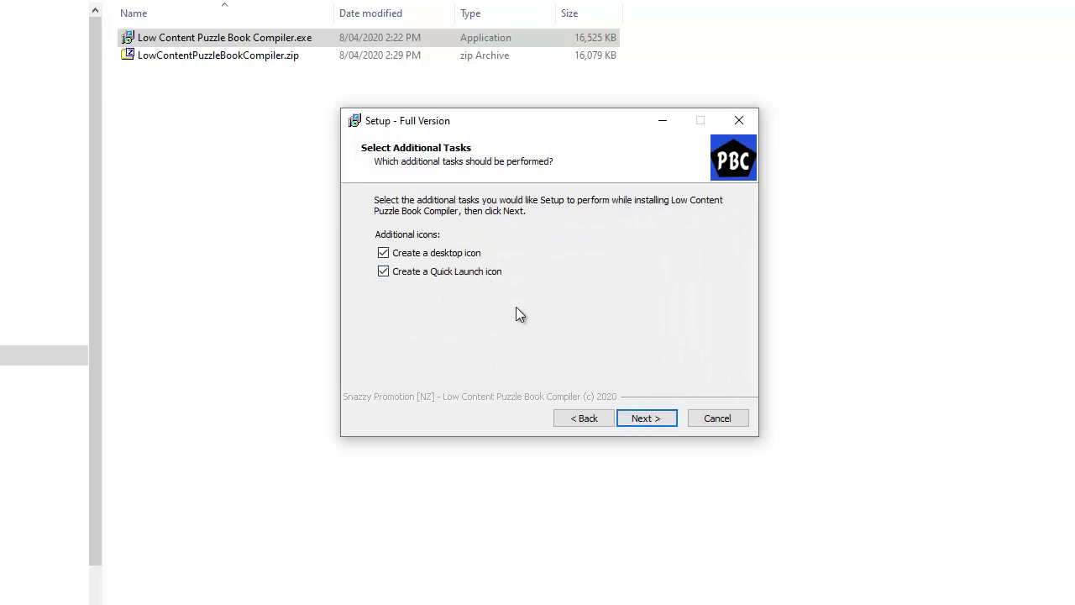
left_click(647, 418)
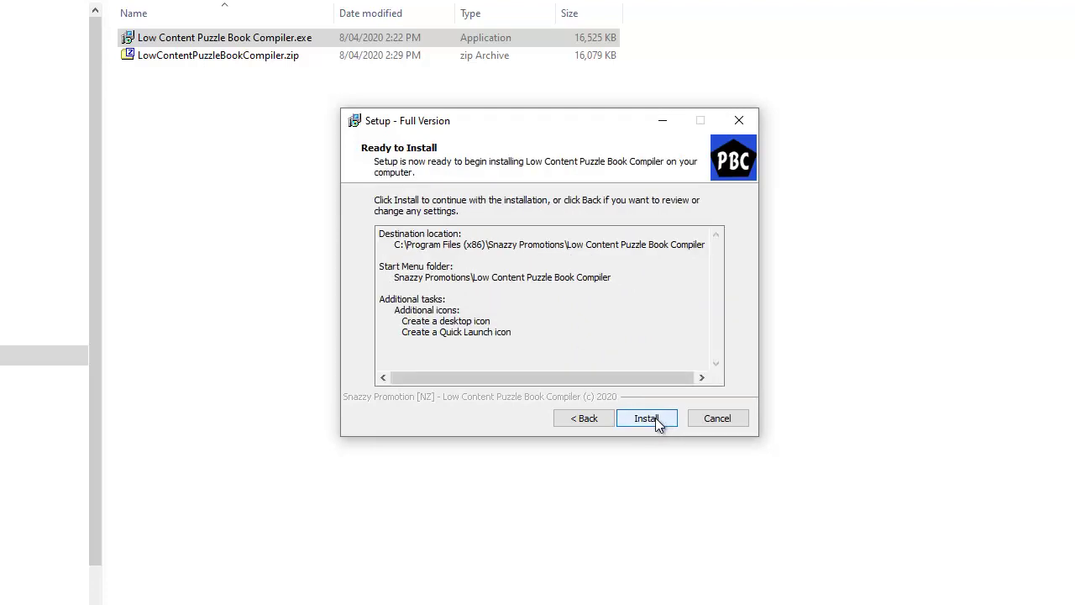
left_click(658, 416)
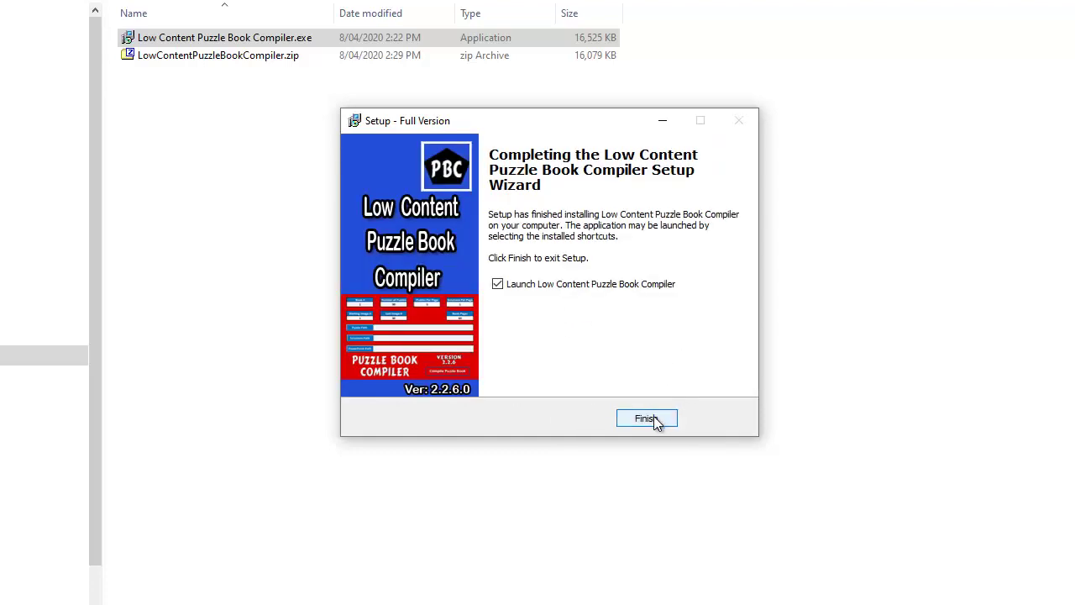
left_click(658, 419)
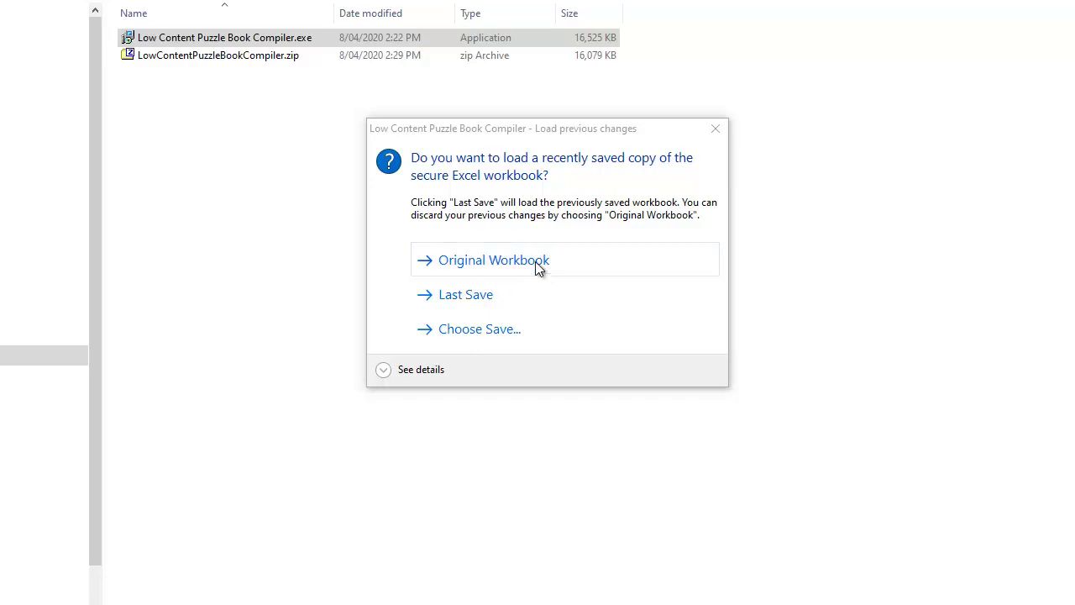
Step: Load the Original Workbook, PuzzleBookCompilerv2.2.6a.xlsm, instead of a saved copy
left_click(477, 266)
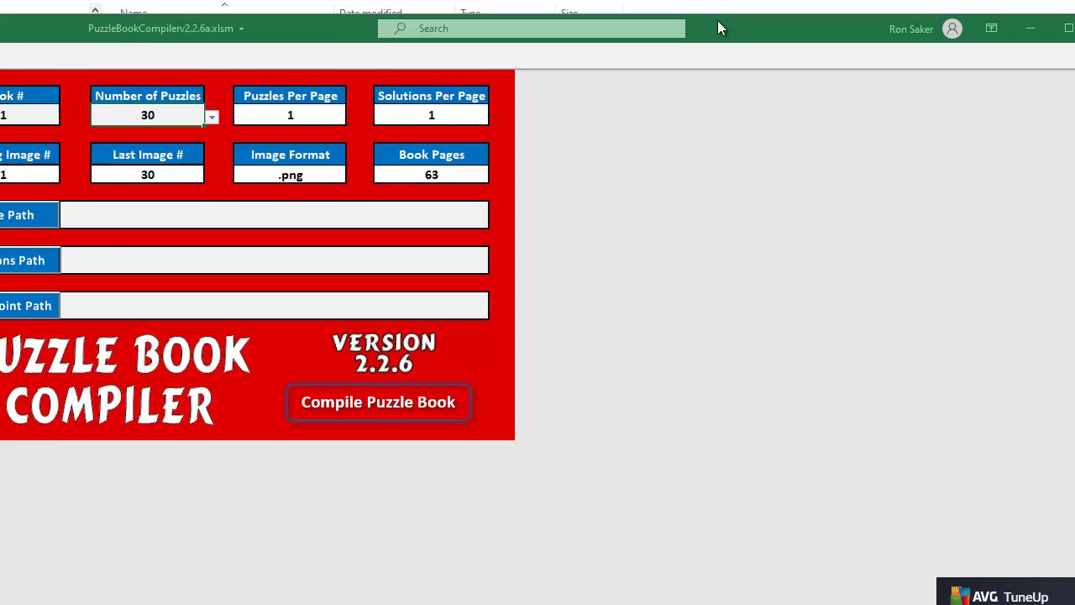
Step: Set Number of Puzzles to 200, giving Last Image # 200 and 403 book pages
left_click_drag(715, 24, 797, 0)
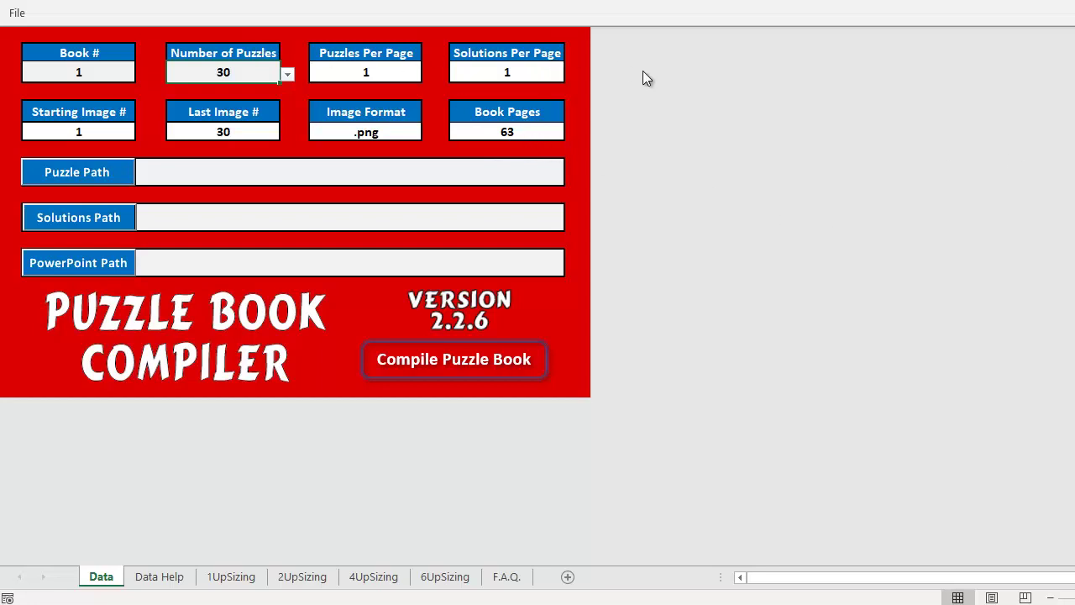
left_click(87, 74)
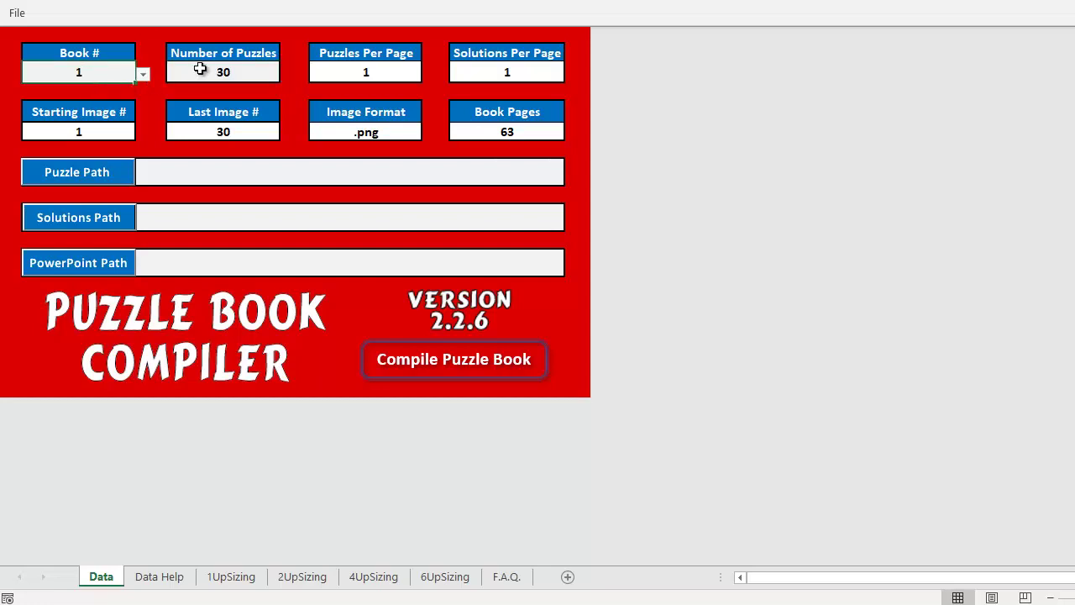
left_click(236, 71)
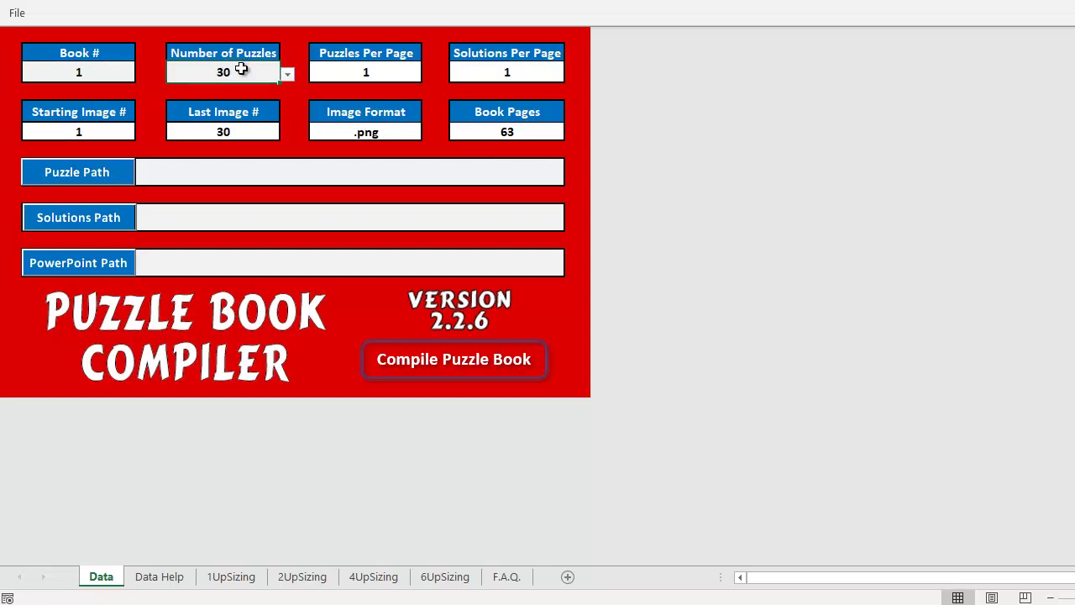
left_click(287, 74)
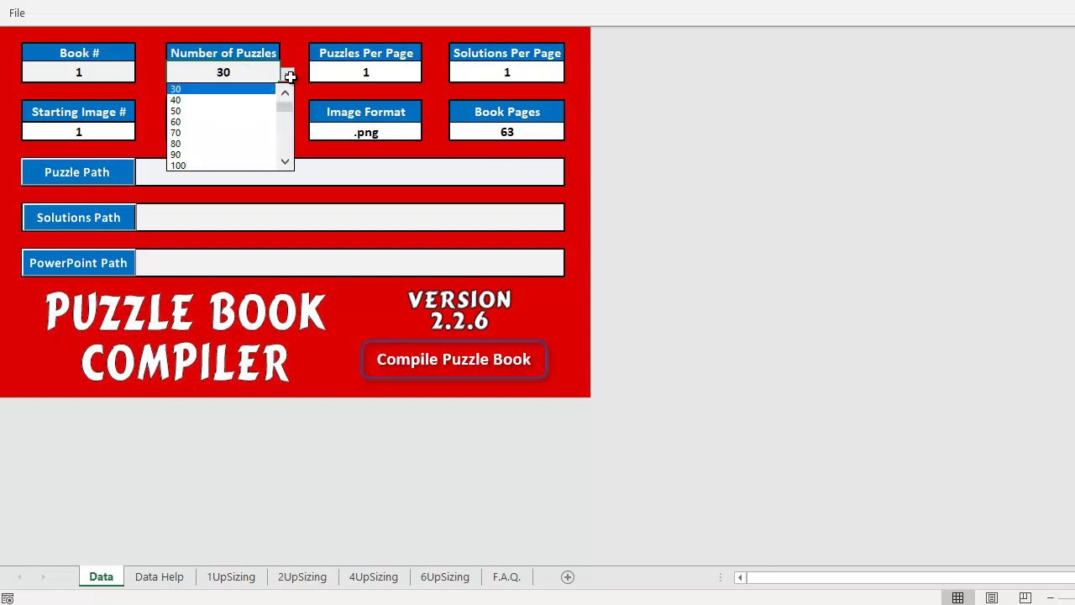
left_click(287, 134)
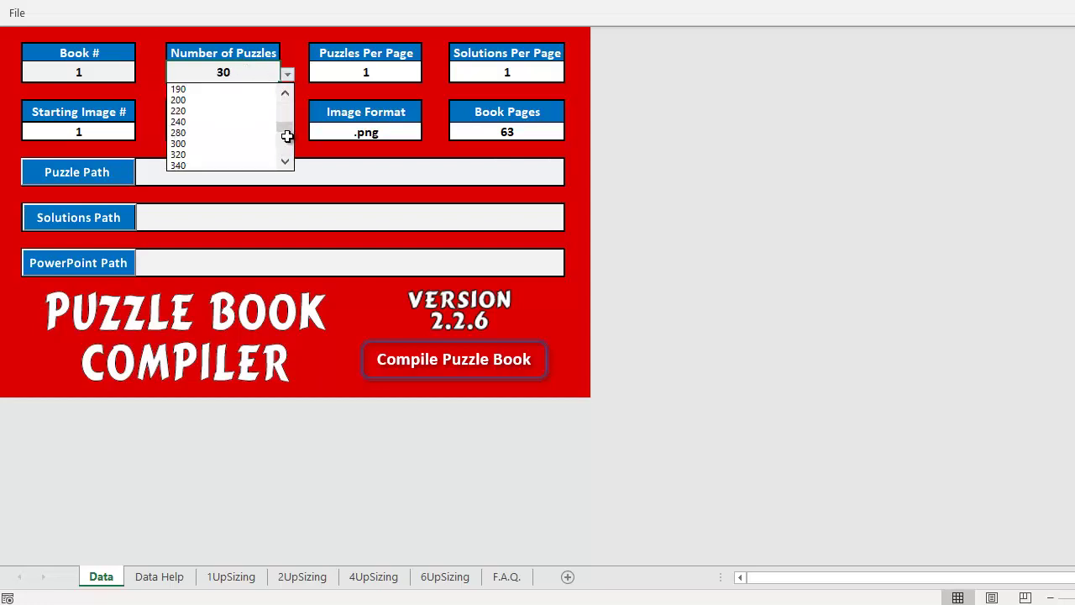
left_click(211, 100)
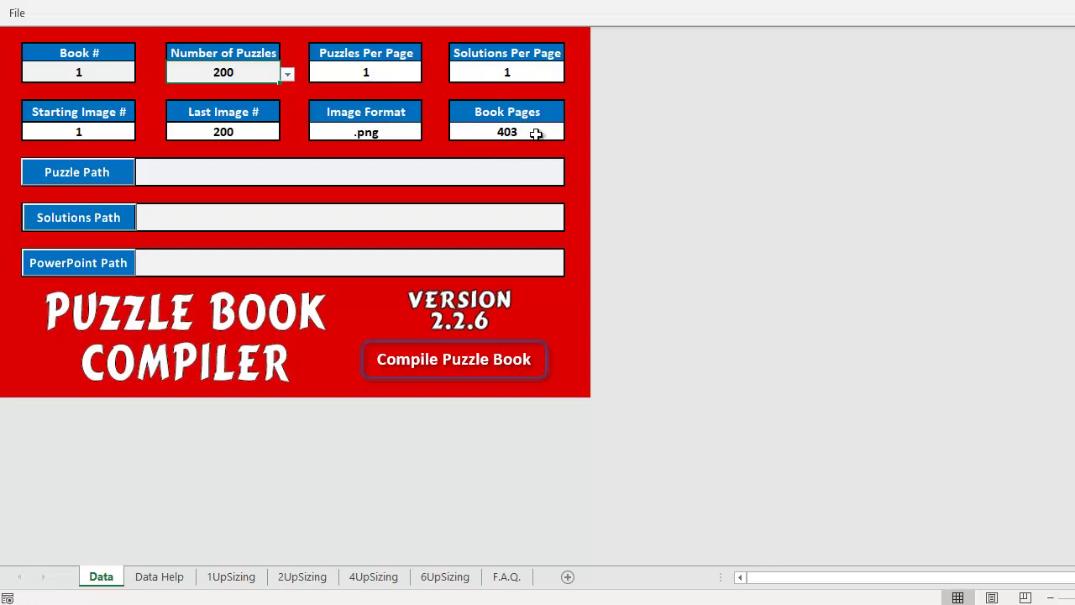
left_click(396, 70)
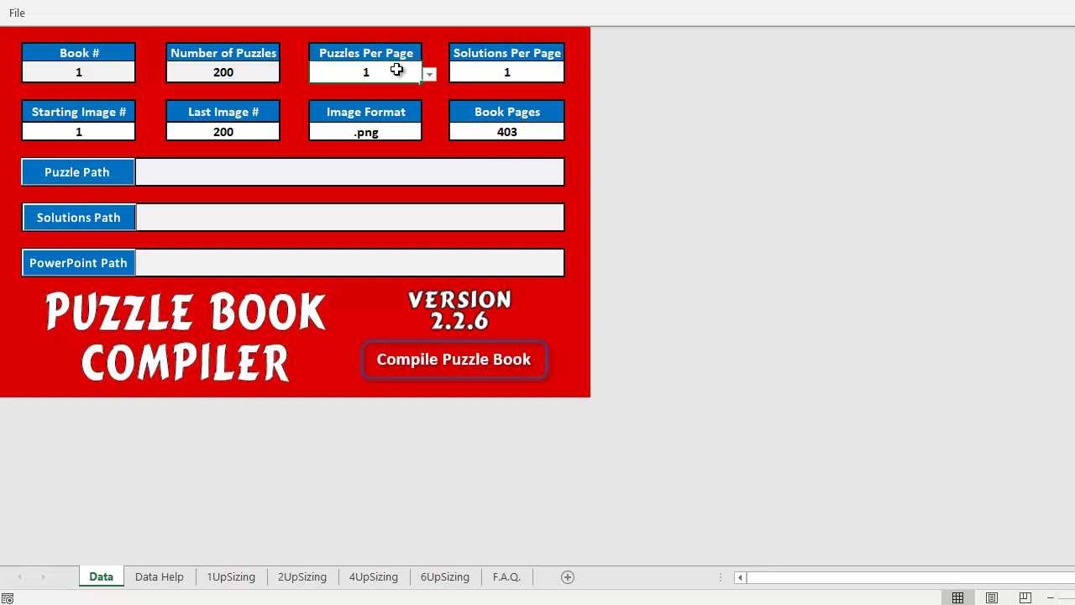
Step: Choose 4 for Puzzles Per Page and 6 for Solutions Per Page, leaving 87 book pages
left_click(429, 76)
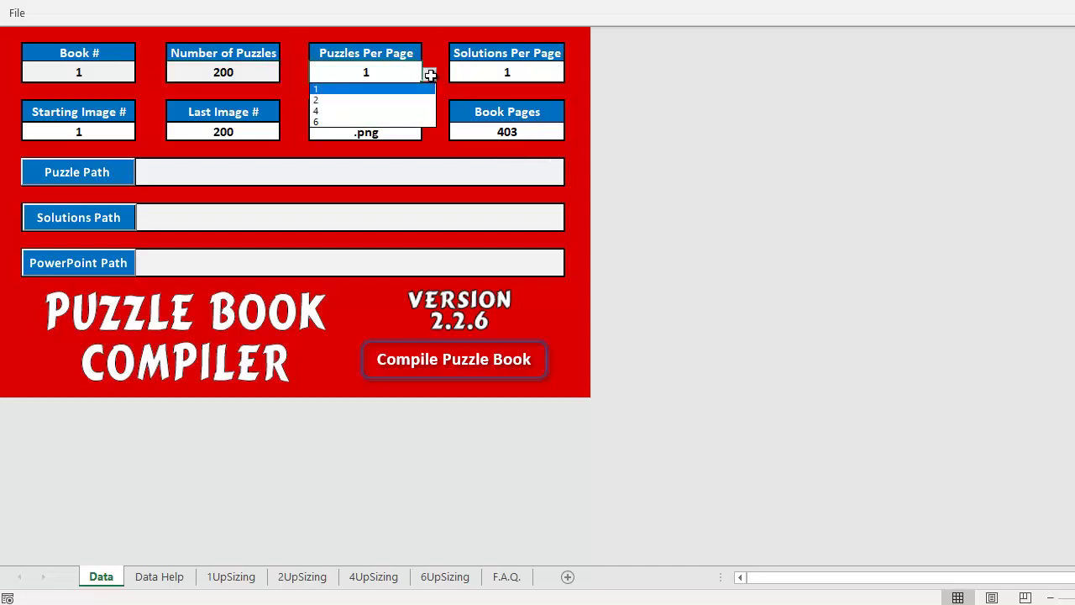
left_click(375, 110)
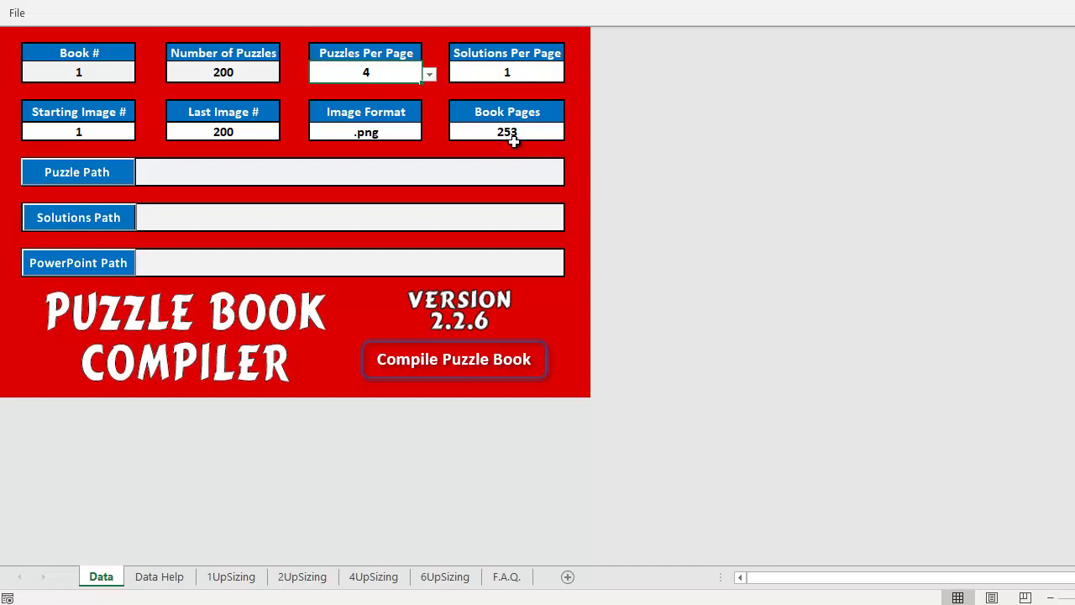
left_click(556, 76)
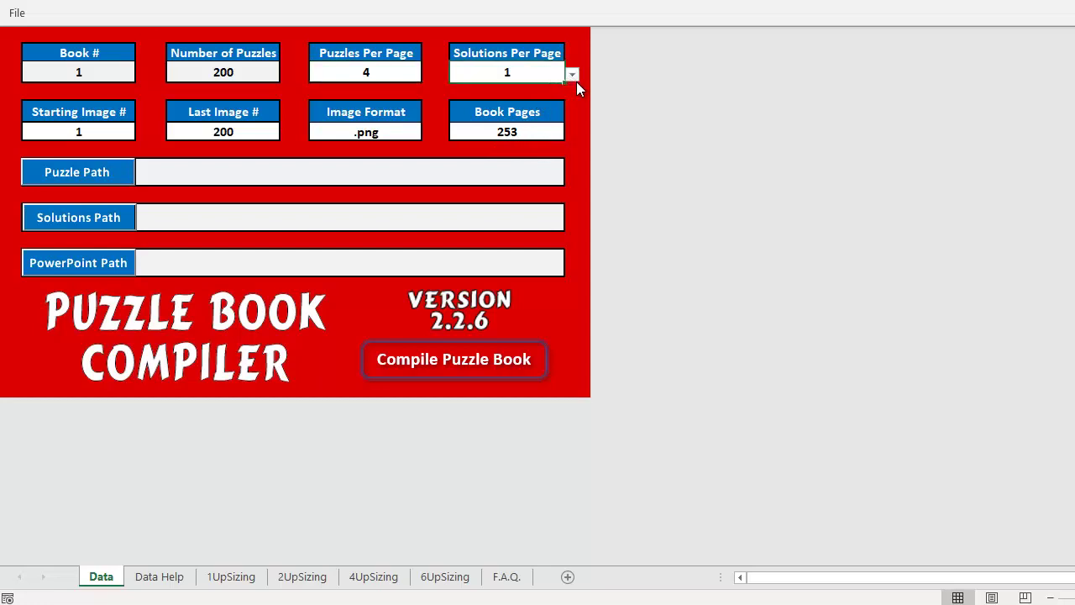
left_click(572, 74)
left_click(495, 122)
Step: Switch Book # to 2 and then to 5
left_click(110, 73)
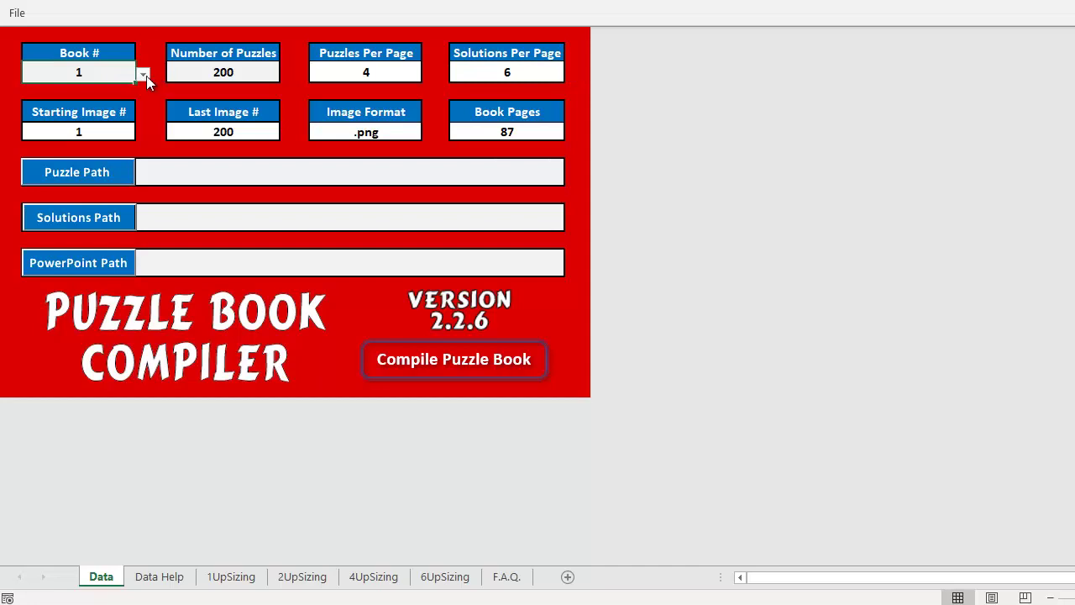
left_click(143, 74)
left_click(99, 102)
left_click(143, 75)
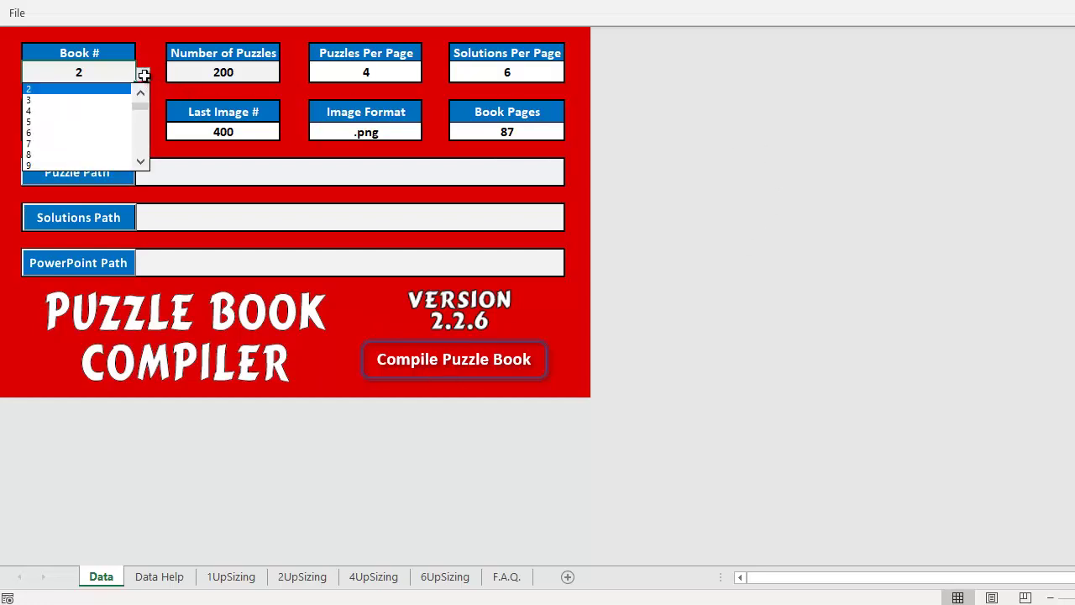
left_click(58, 122)
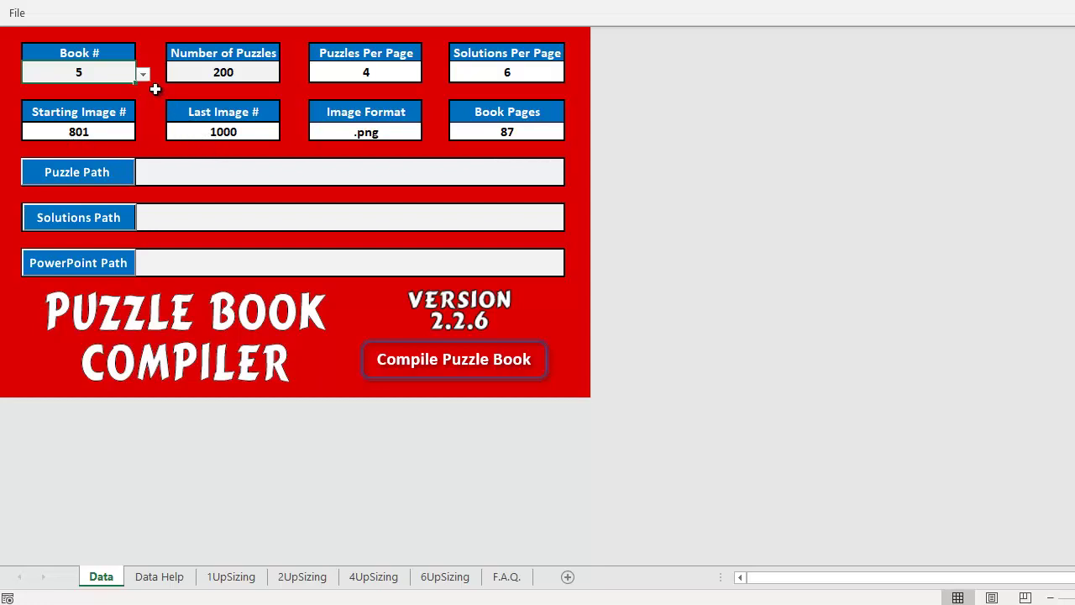
Step: Set Number of Puzzles to 280
left_click(254, 71)
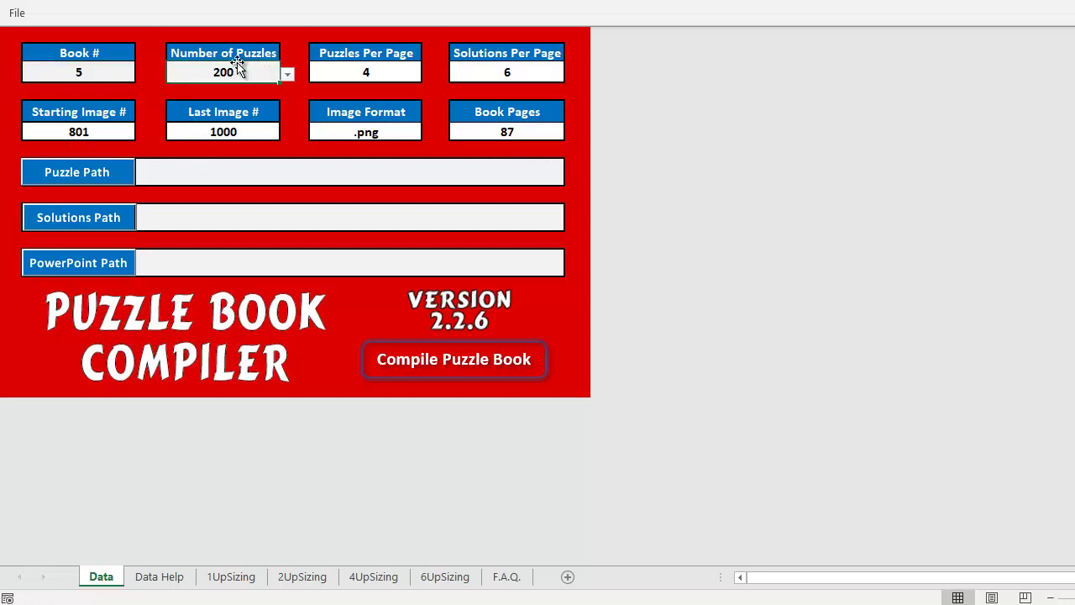
left_click(287, 75)
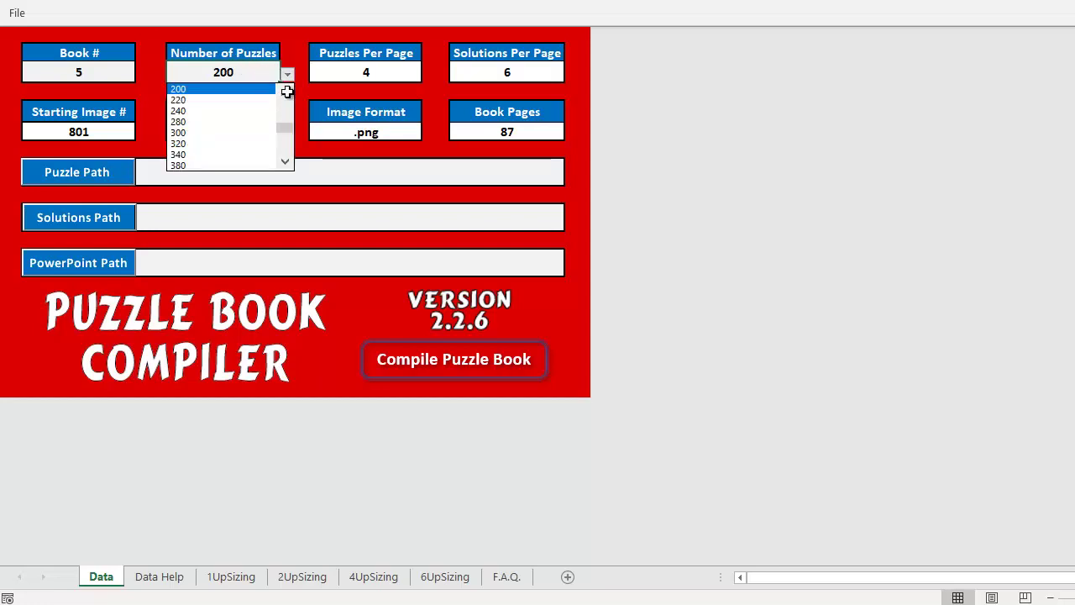
left_click(286, 91)
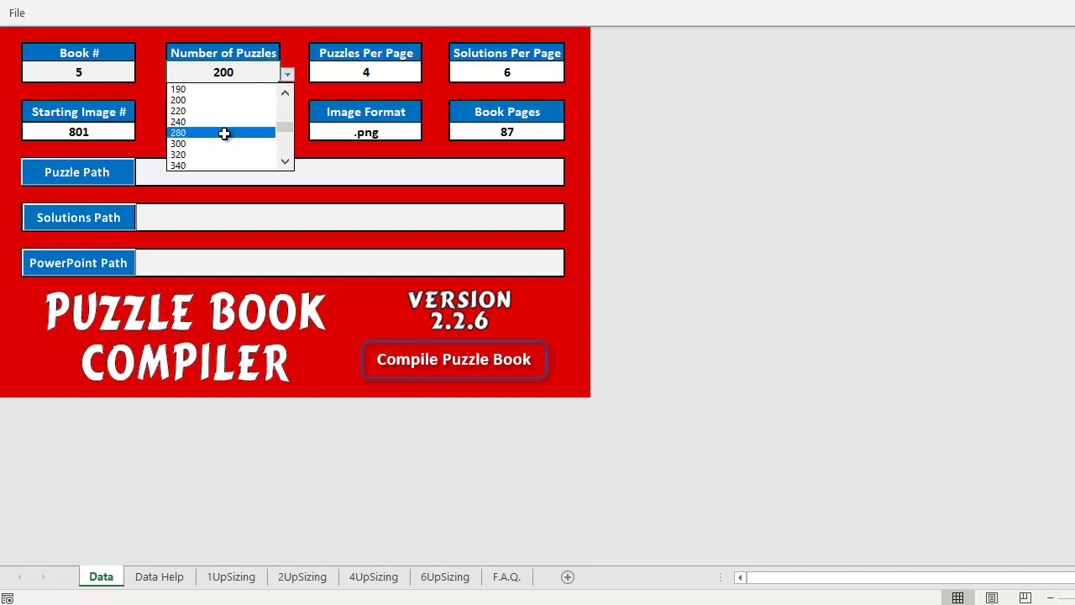
left_click(224, 133)
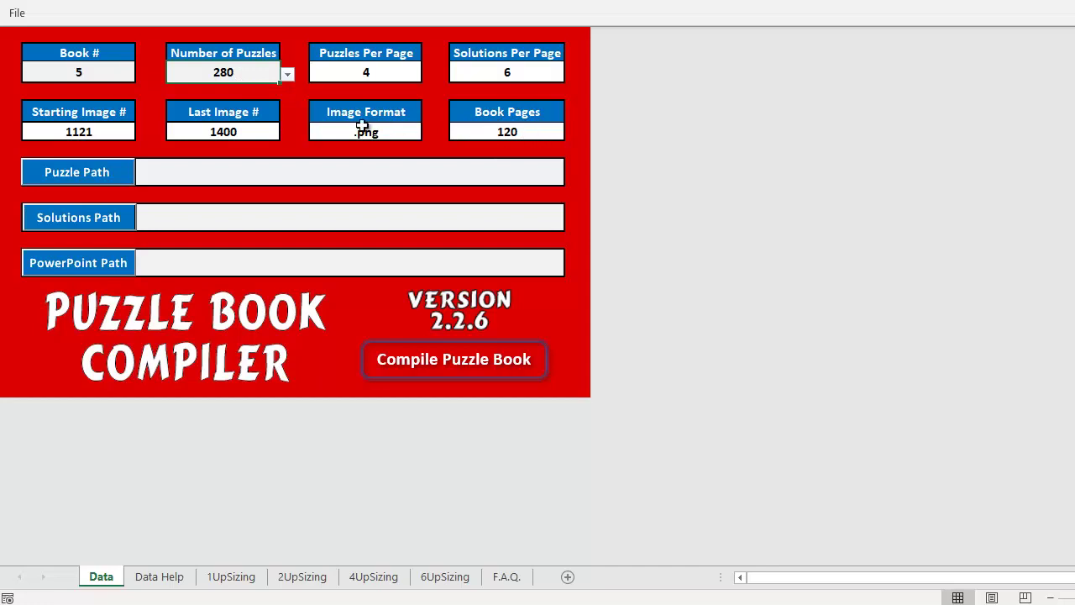
Step: Set Book # to 2, then to 1, so images run from 1 to 280
left_click(124, 75)
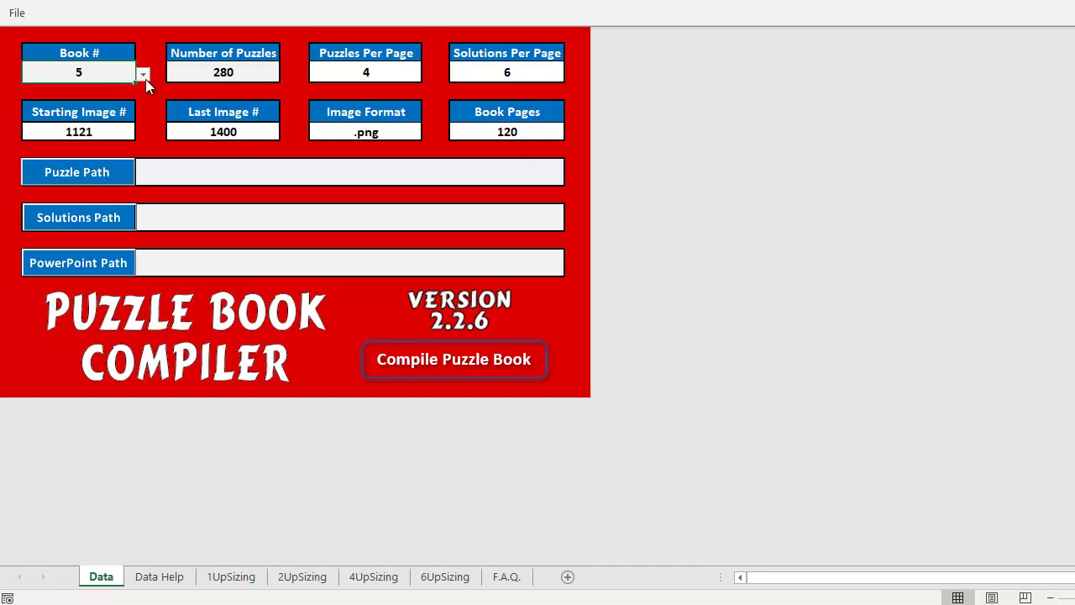
left_click(144, 74)
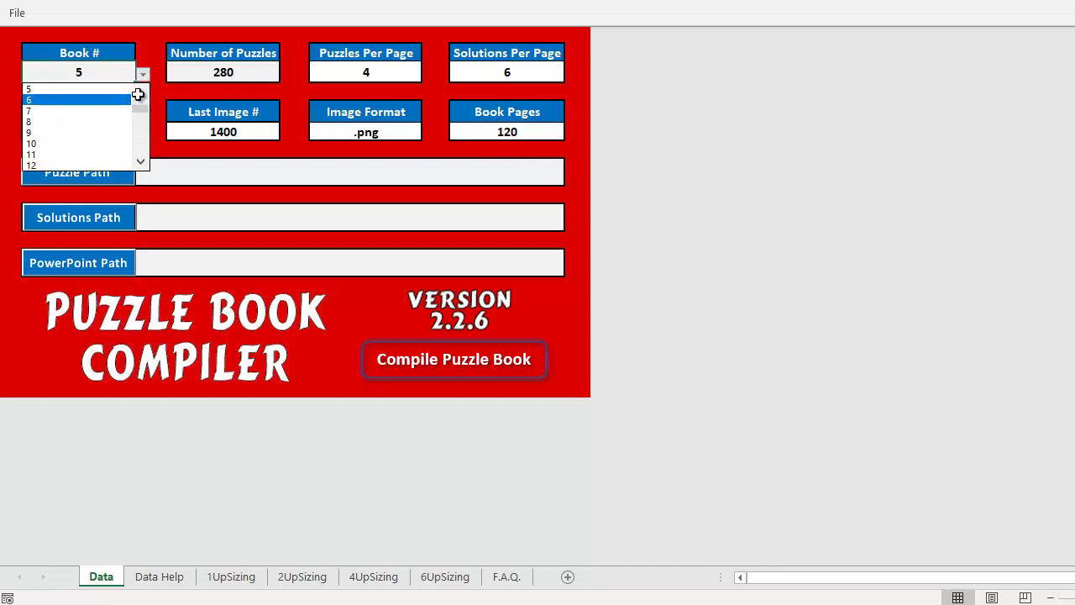
scroll(137, 94, "up", 1)
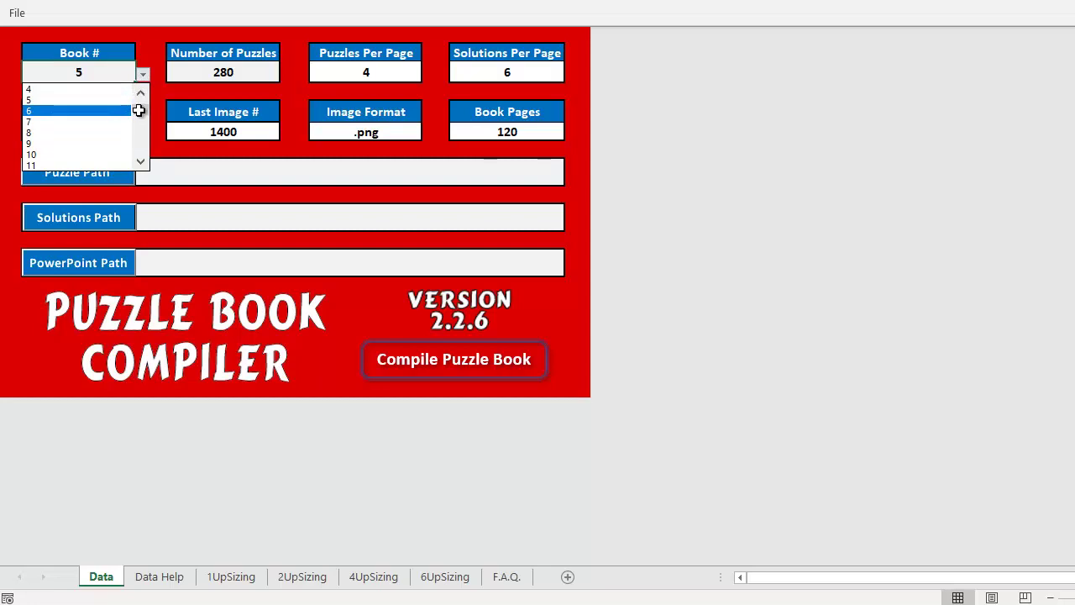
scroll(139, 110, "up", 3)
left_click(76, 95)
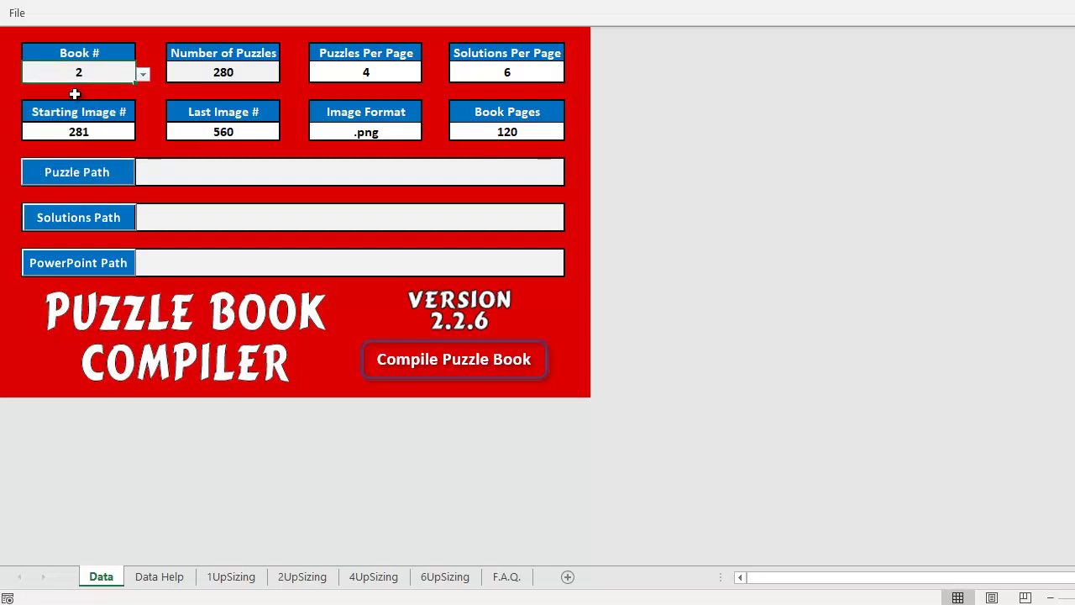
left_click(144, 74)
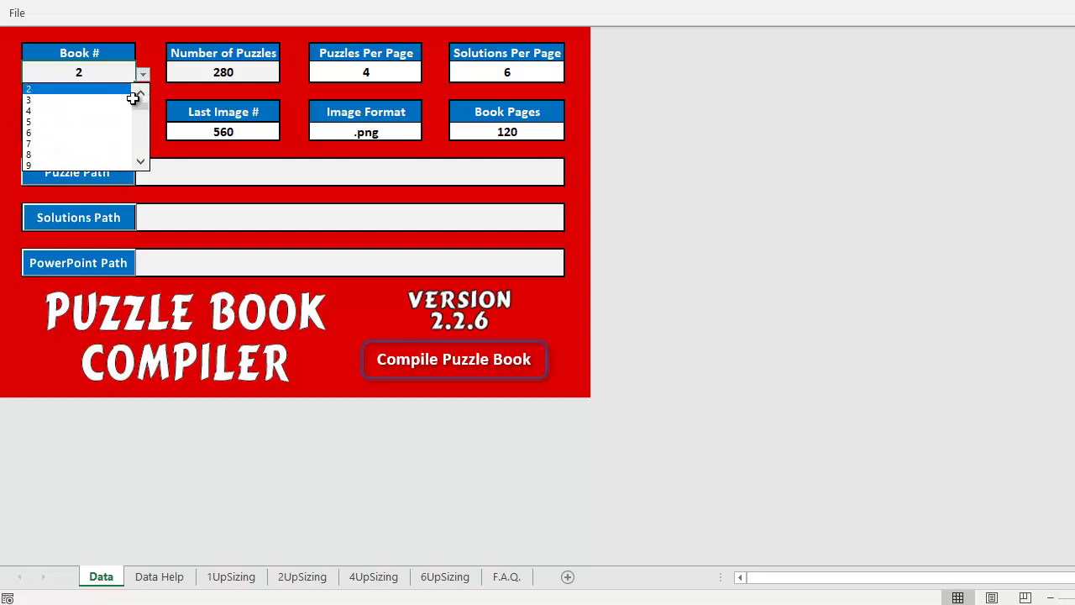
left_click(110, 89)
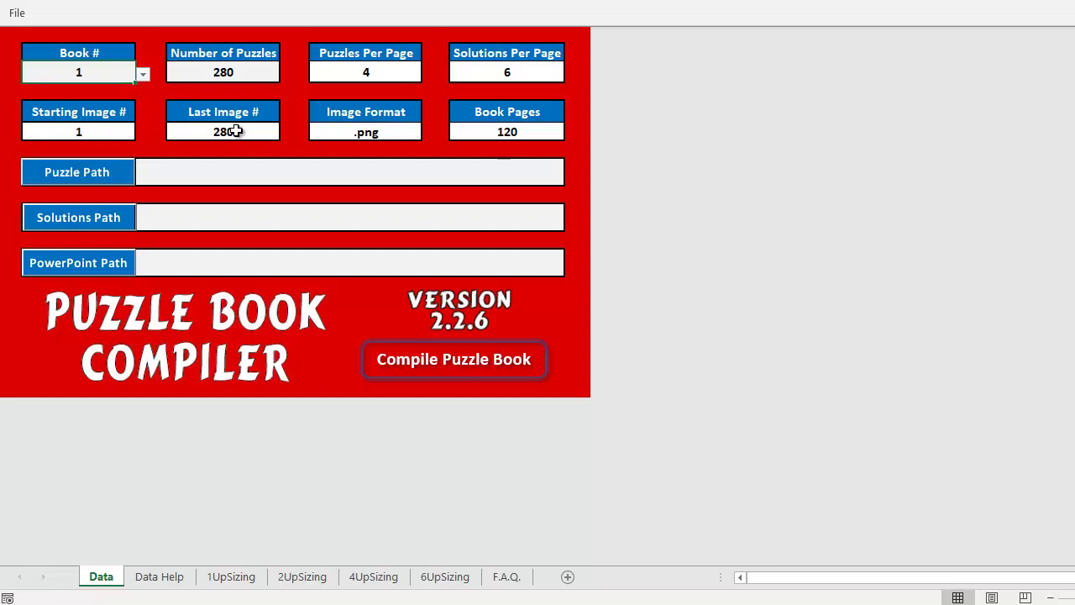
Step: Set Puzzle Path to the sudoku demoLevel1\puzzles folder on drive F:
left_click(108, 174)
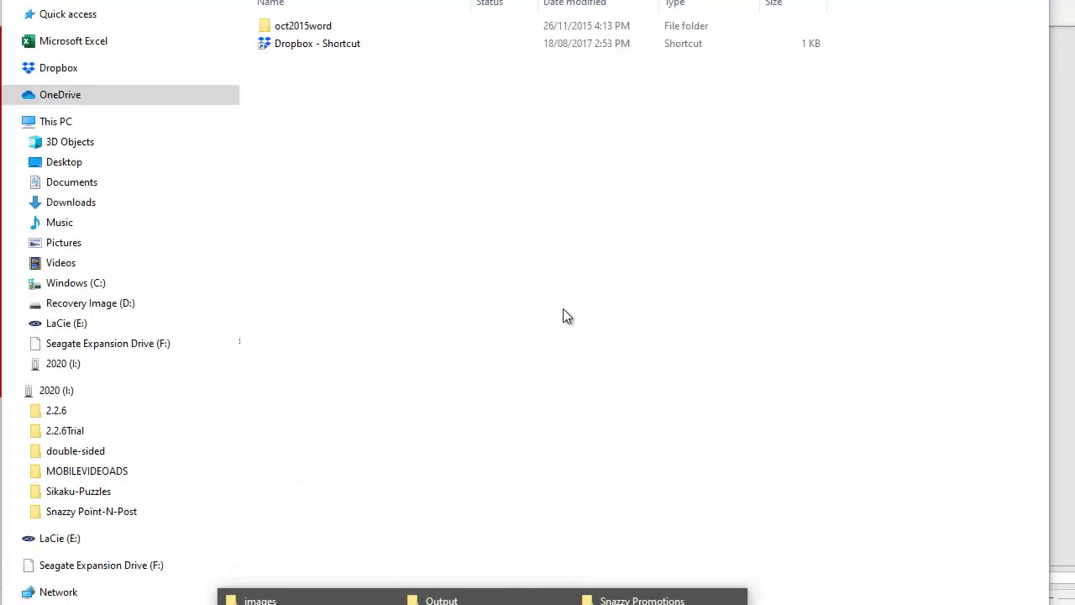
left_click(138, 343)
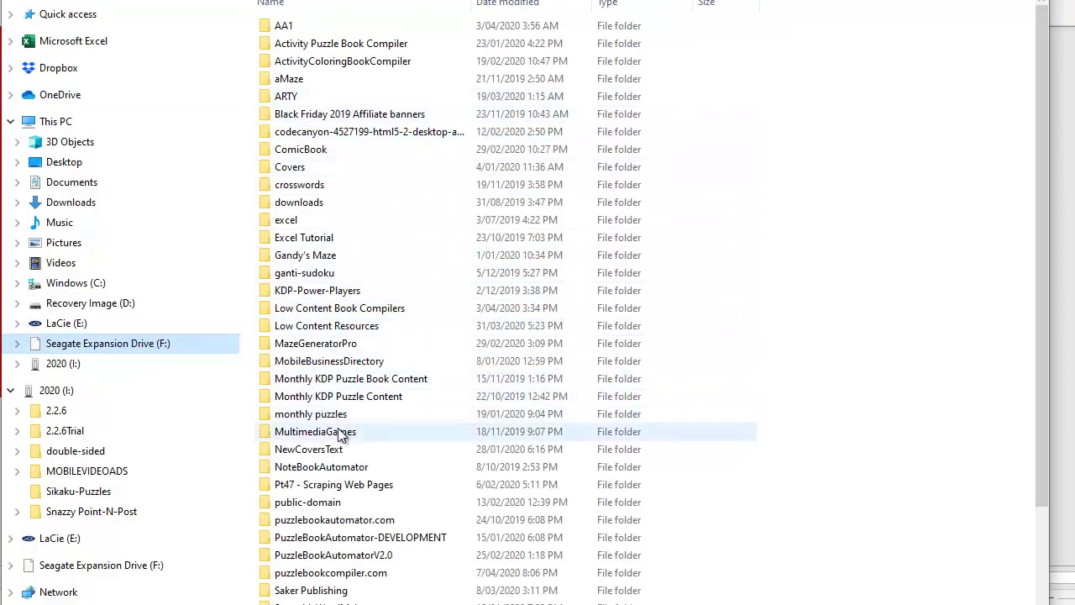
left_click(351, 326)
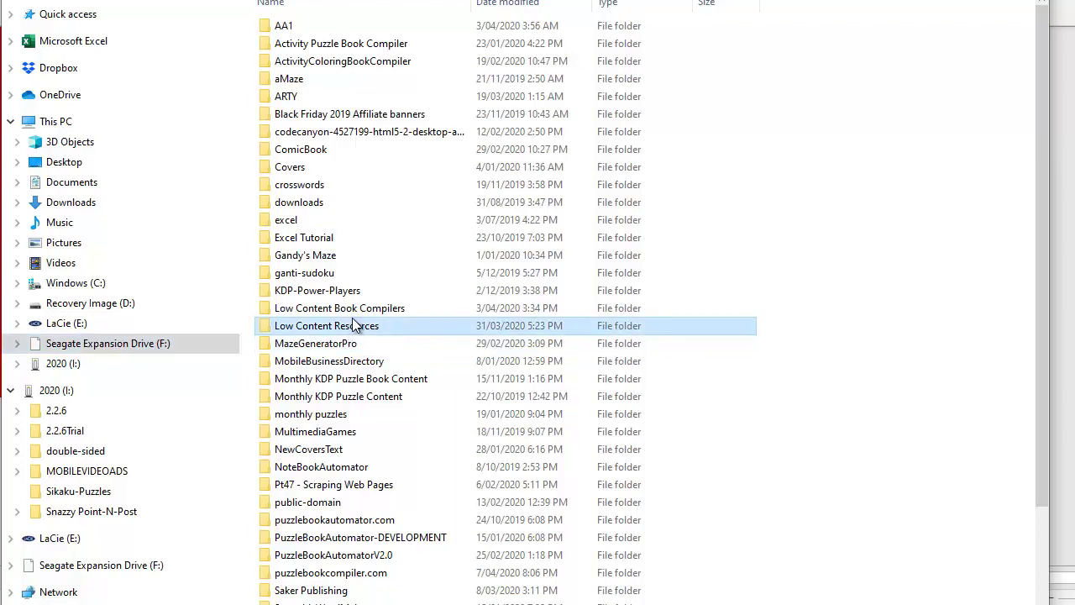
double_click(352, 326)
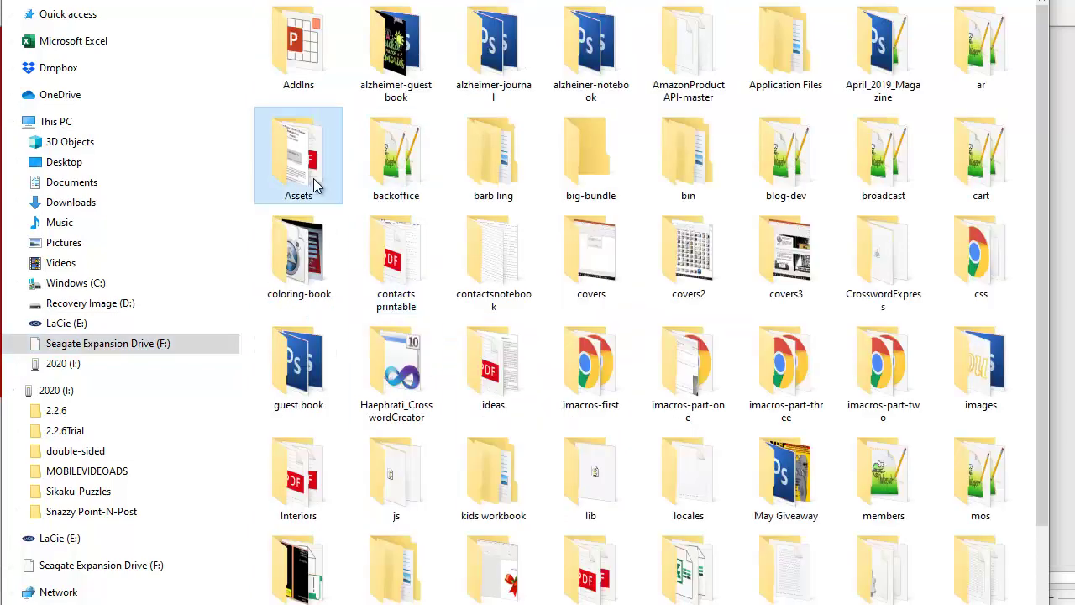
key("alt+Left")
scroll(361, 382, "down", 17)
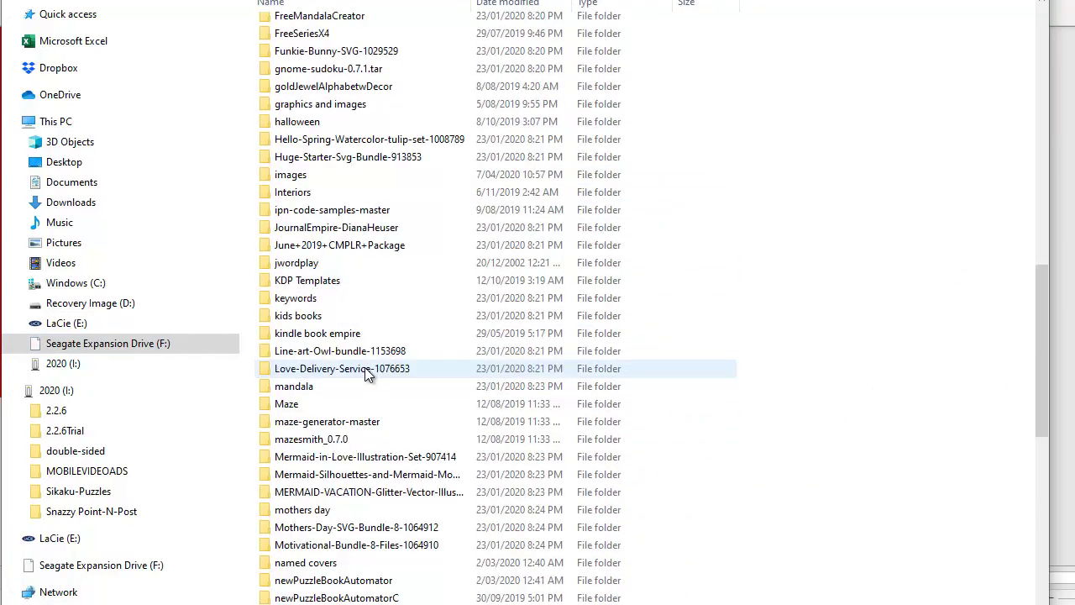
scroll(366, 374, "down", 6)
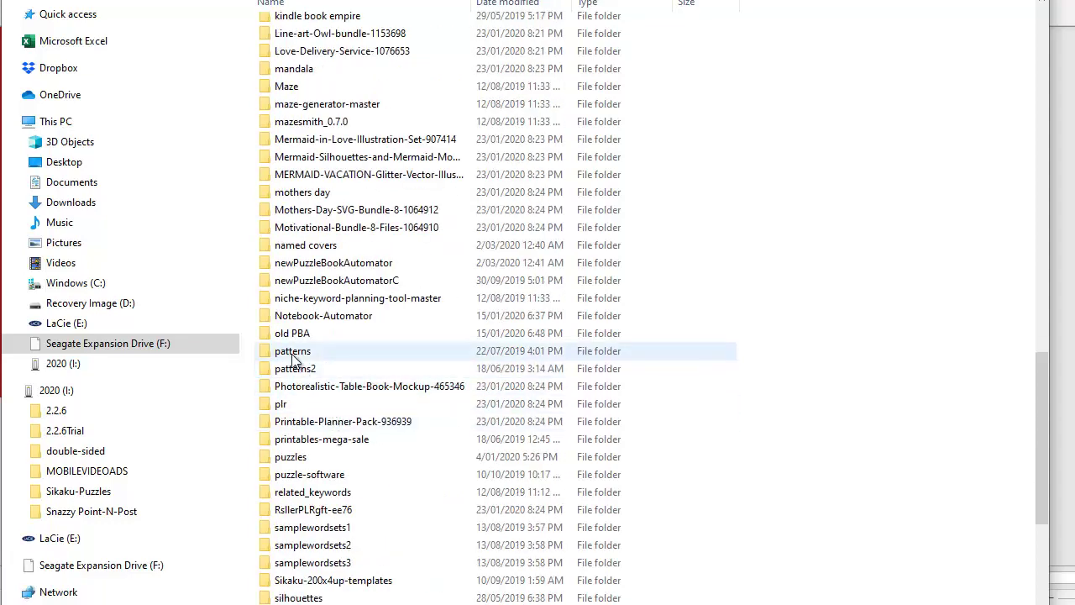
left_click(303, 457)
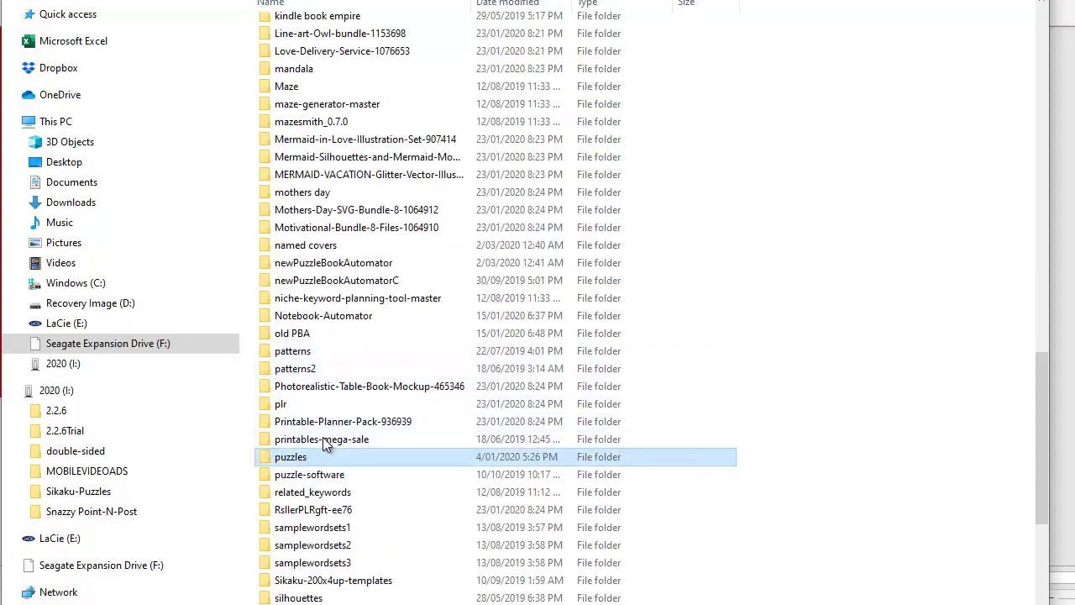
key("Return")
left_click(294, 467)
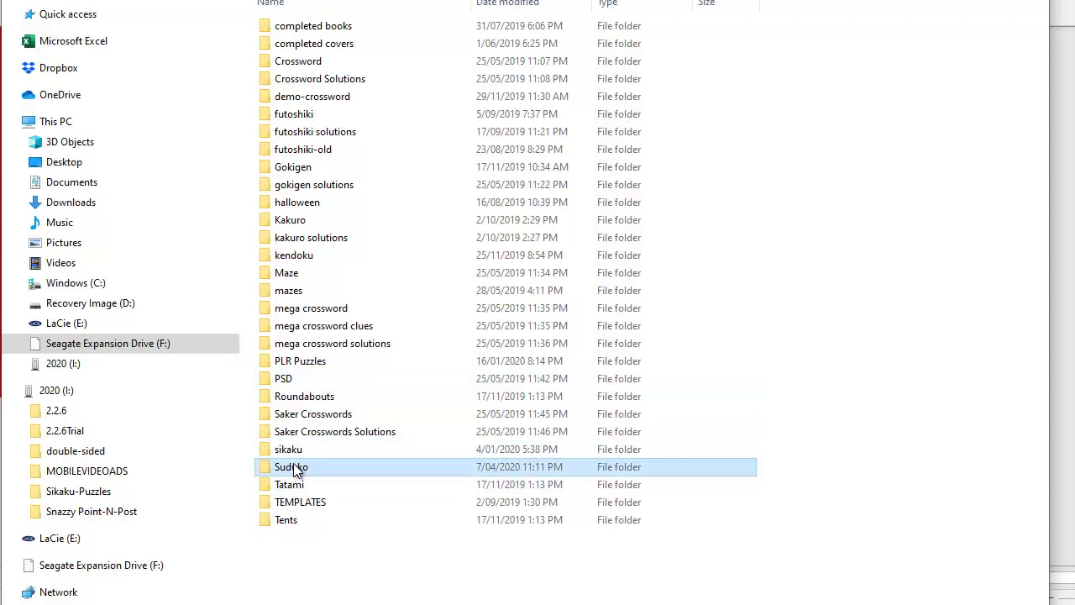
key("Return")
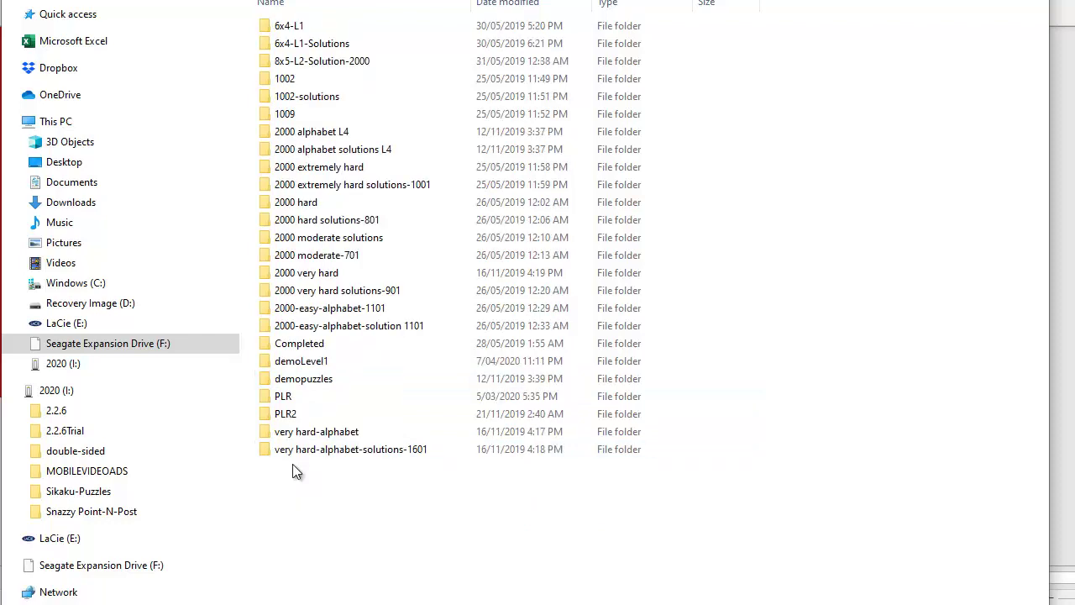
left_click(319, 366)
key("Return")
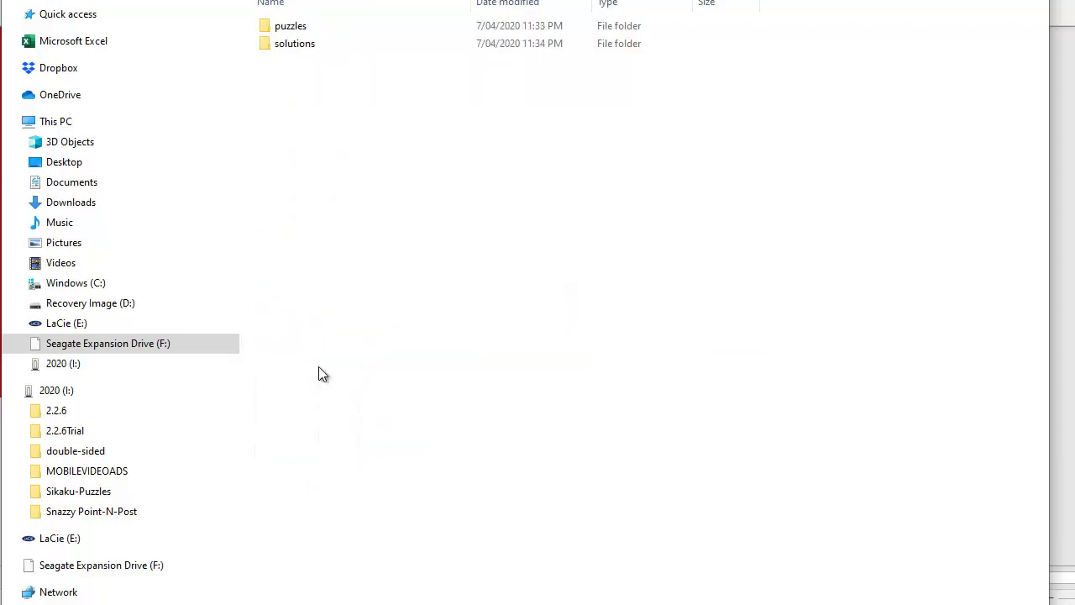
left_click(320, 25)
key("Return")
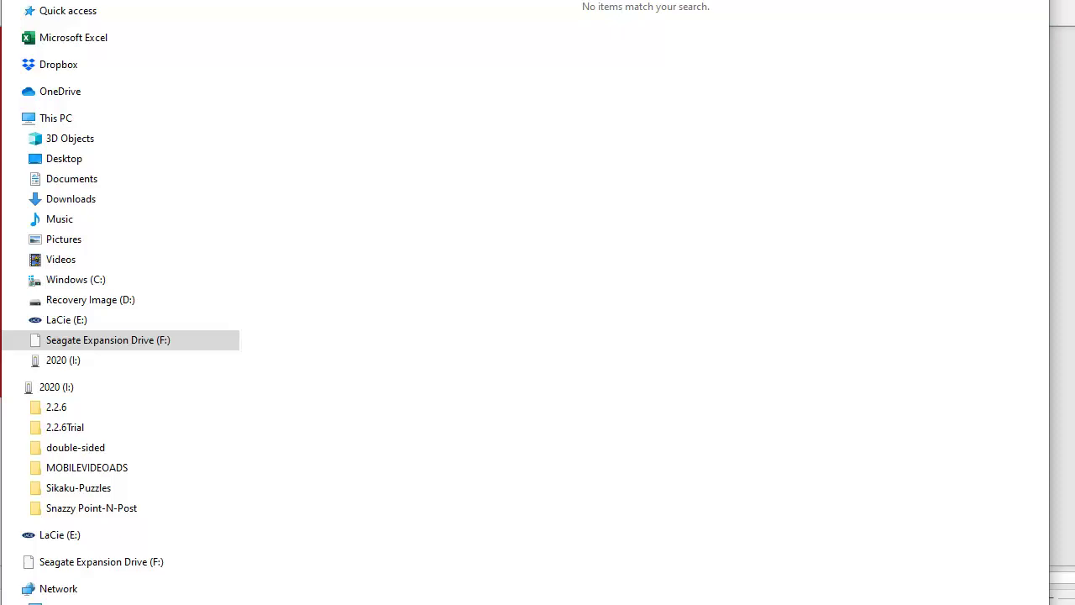
left_click(867, 542)
Step: Set Solutions Path to the demoLevel1\solutions folder
left_click(103, 219)
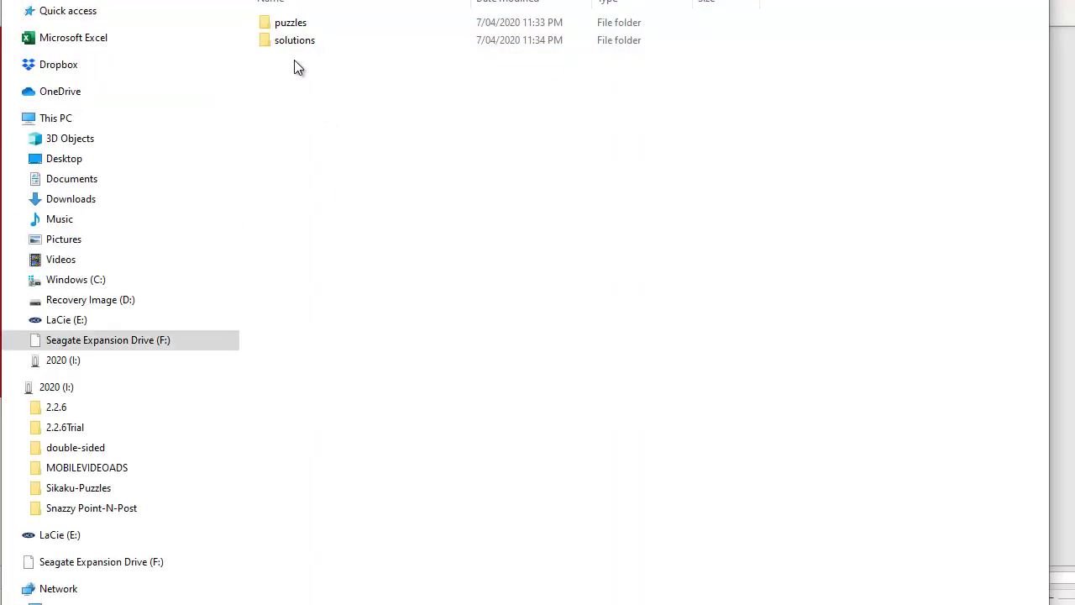
left_click(293, 41)
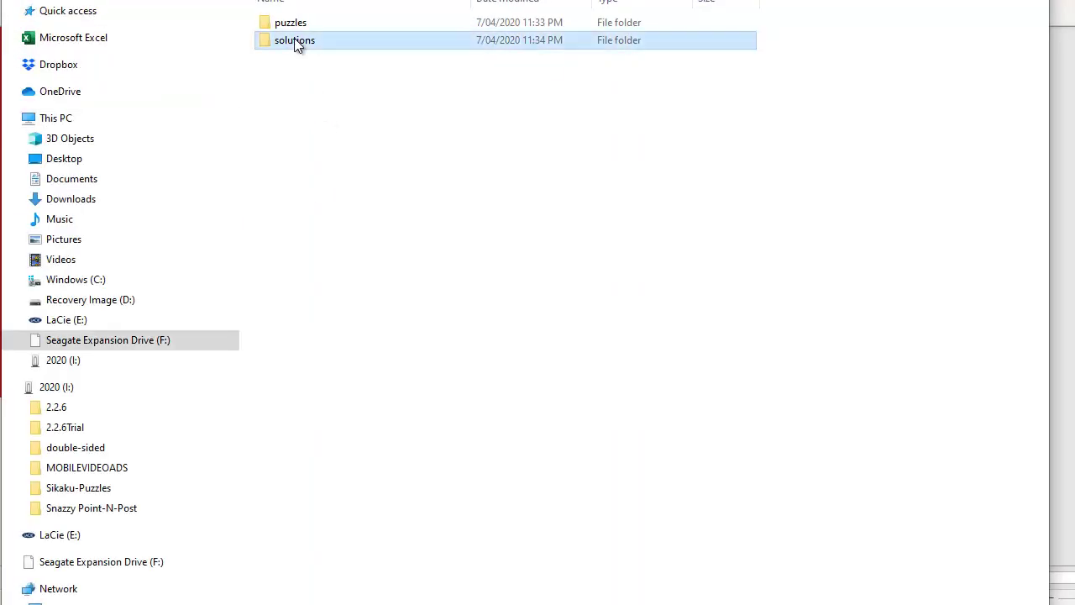
double_click(294, 41)
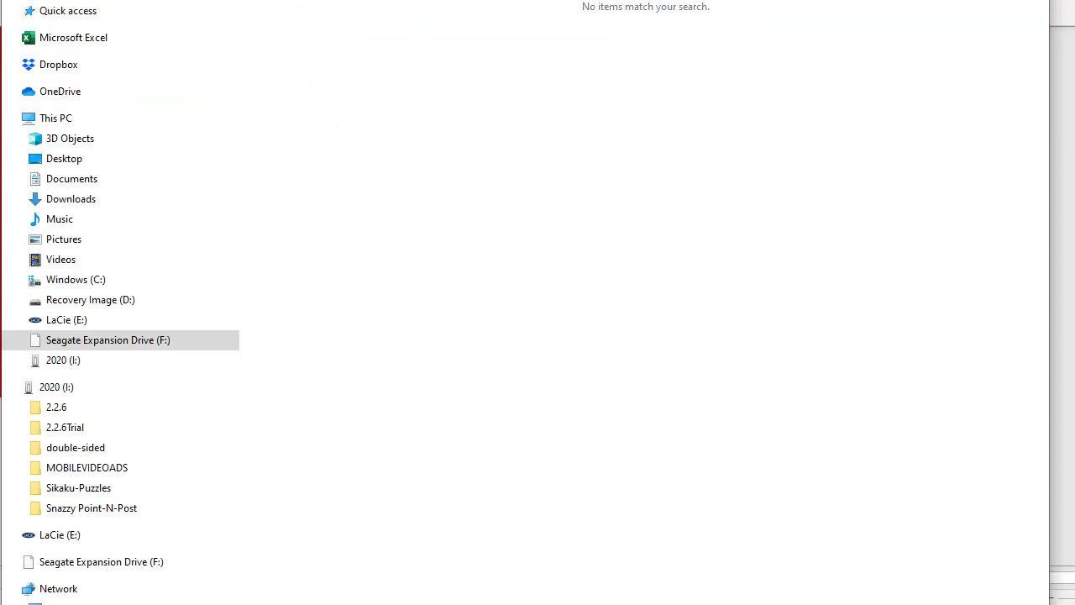
left_click(868, 543)
Step: Set PowerPoint Path to SudokuTemplates\sudoku.pbc.810.pptx in the puzzlebookcompiler.com 2.2.6 folder
left_click(101, 266)
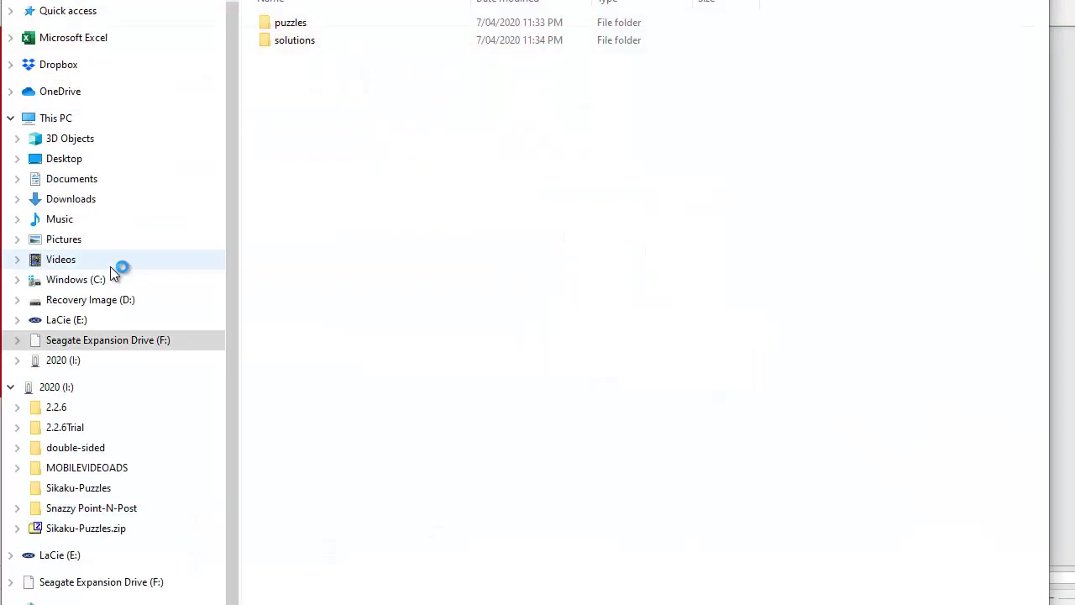
left_click(113, 346)
left_click(351, 324)
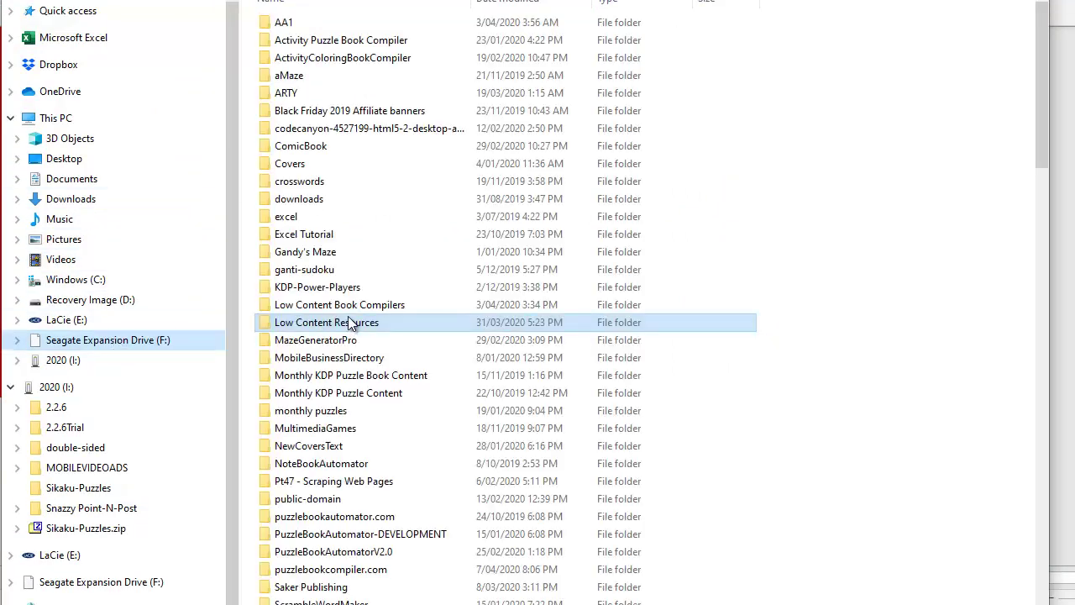
left_click(320, 571)
double_click(320, 571)
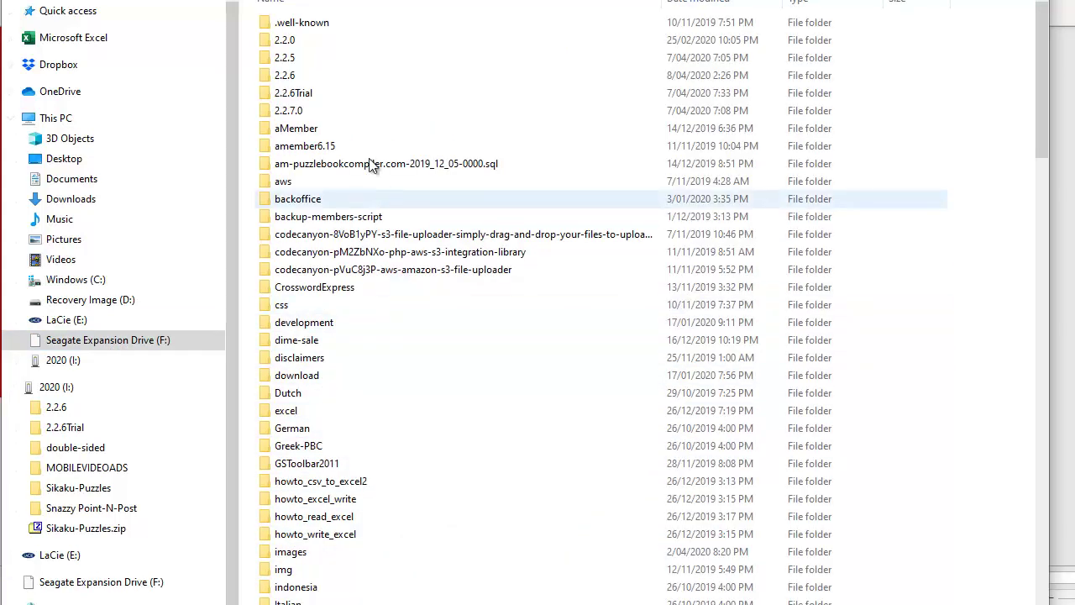
left_click(303, 74)
double_click(303, 75)
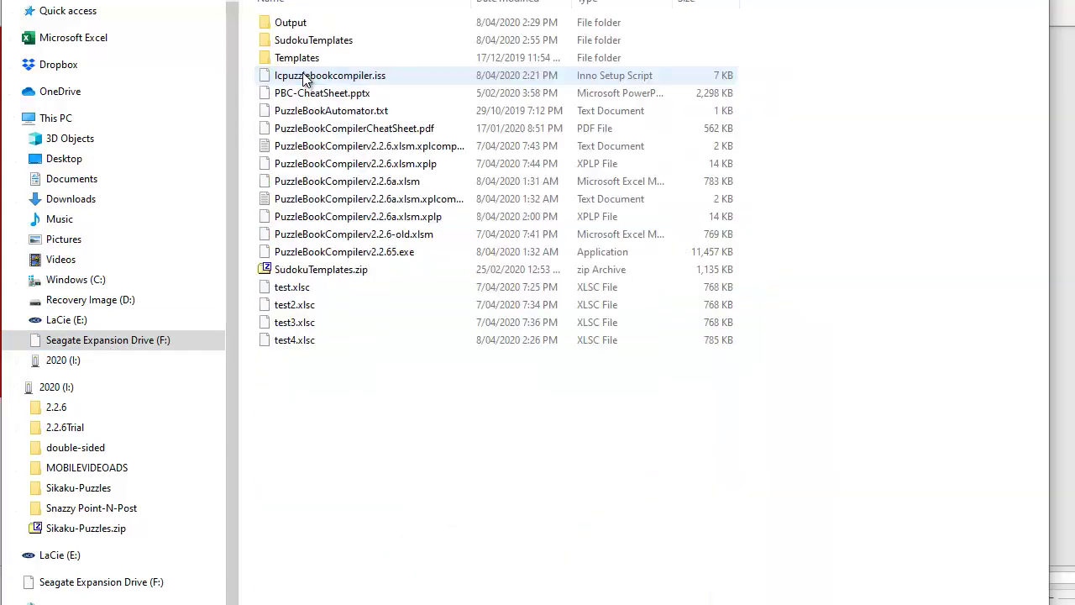
double_click(294, 40)
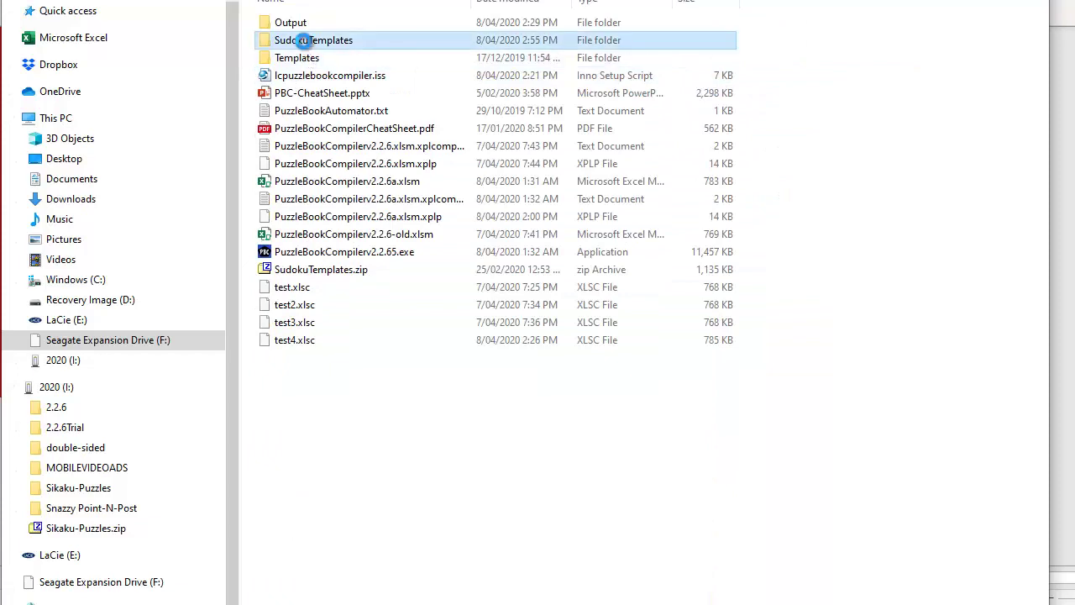
double_click(311, 93)
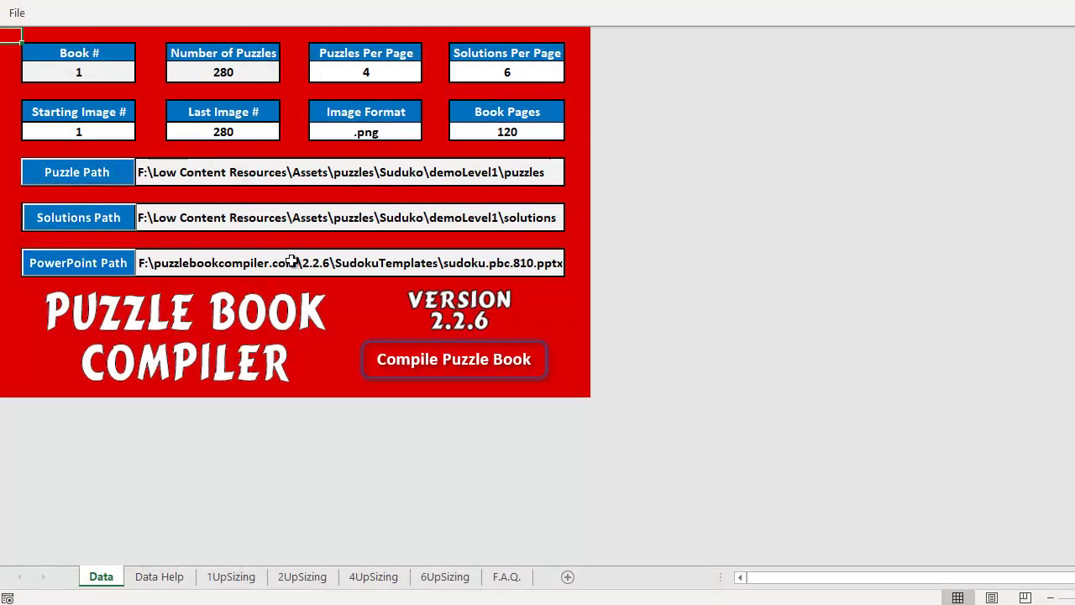
Step: Compile the puzzle book into PowerPoint and end the file-not-found run-time error
left_click(442, 360)
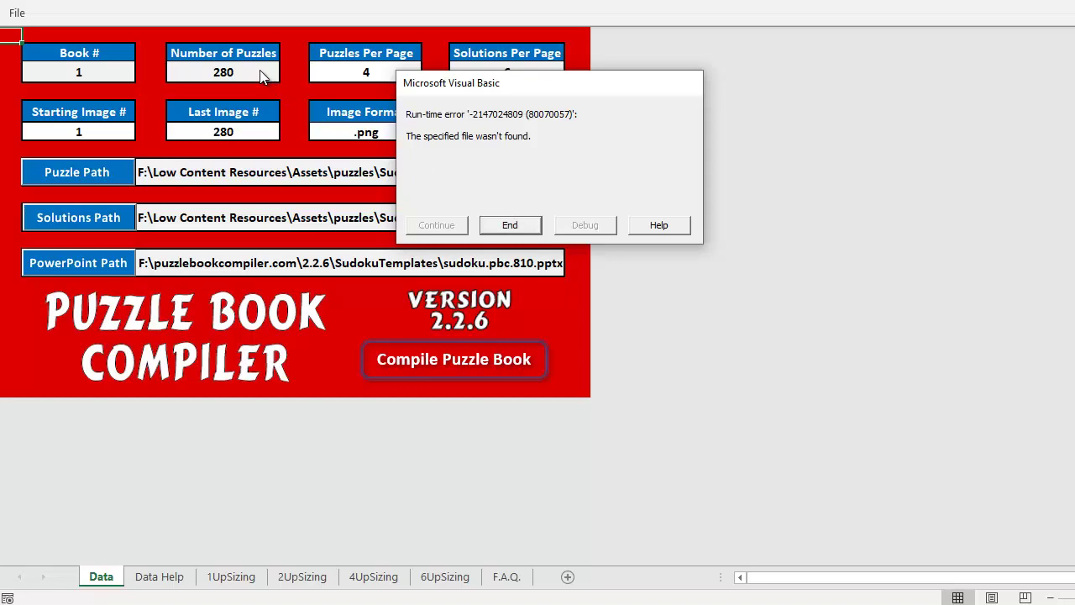
left_click(510, 227)
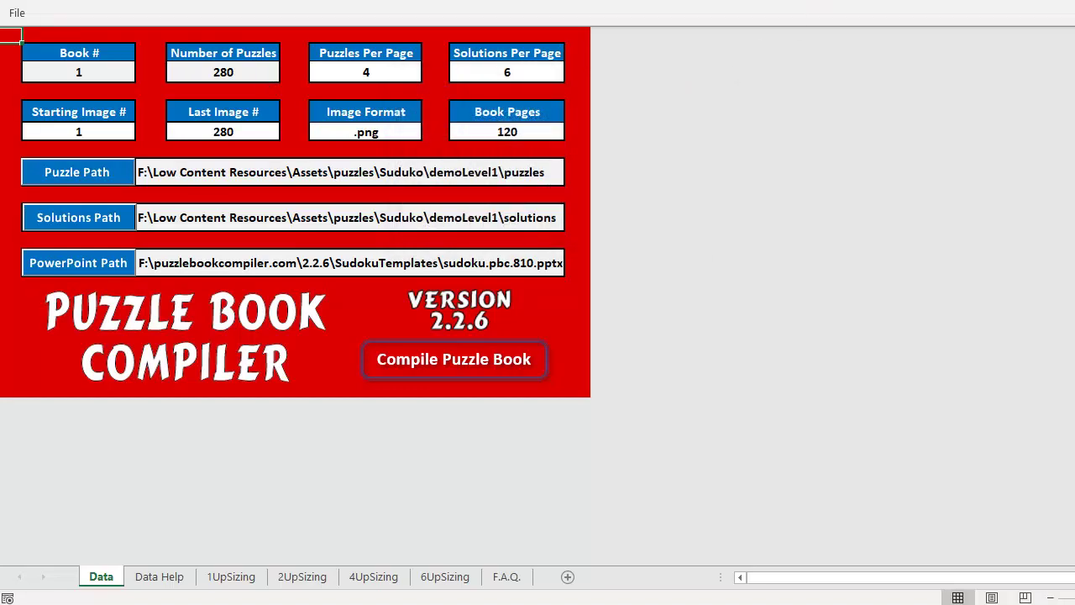
key("alt+Tab")
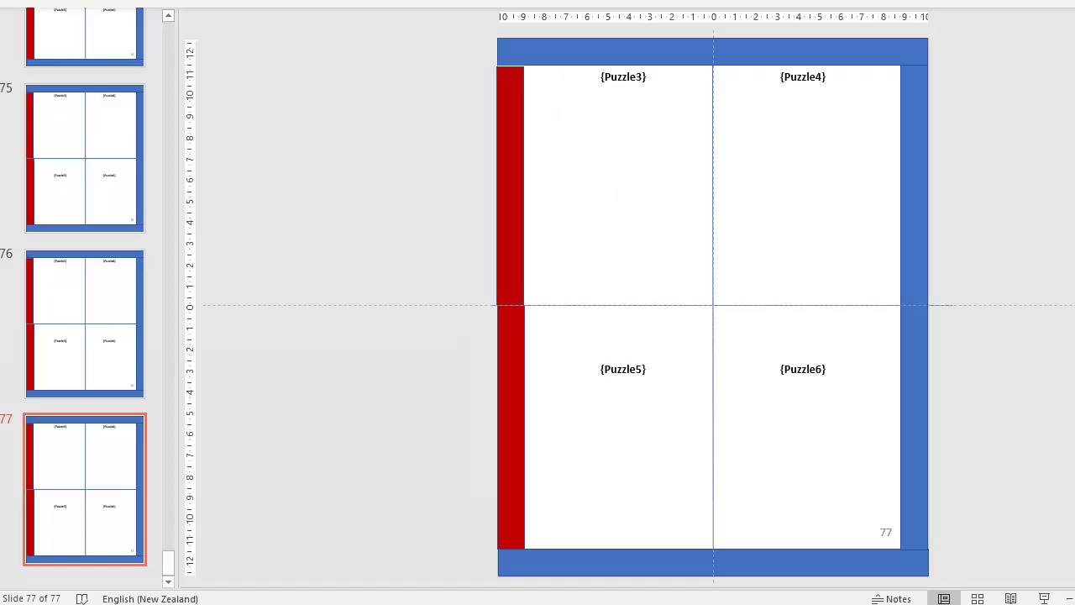
Step: Close the presentation without saving, then set Number of Puzzles to 30 and recalculate
key("alt+F4")
left_click(559, 310)
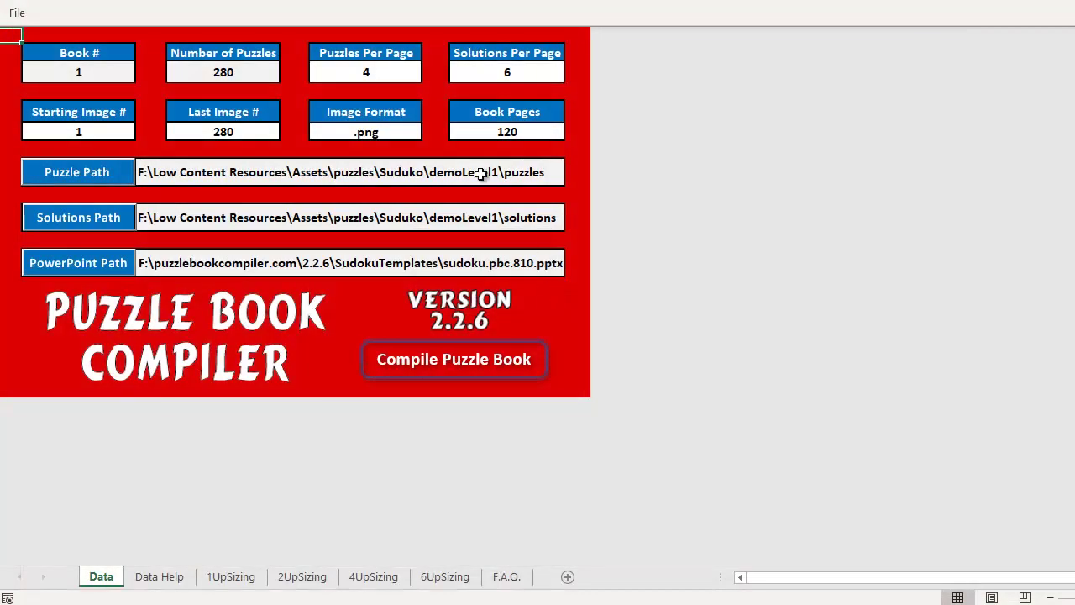
left_click(265, 75)
left_click(287, 76)
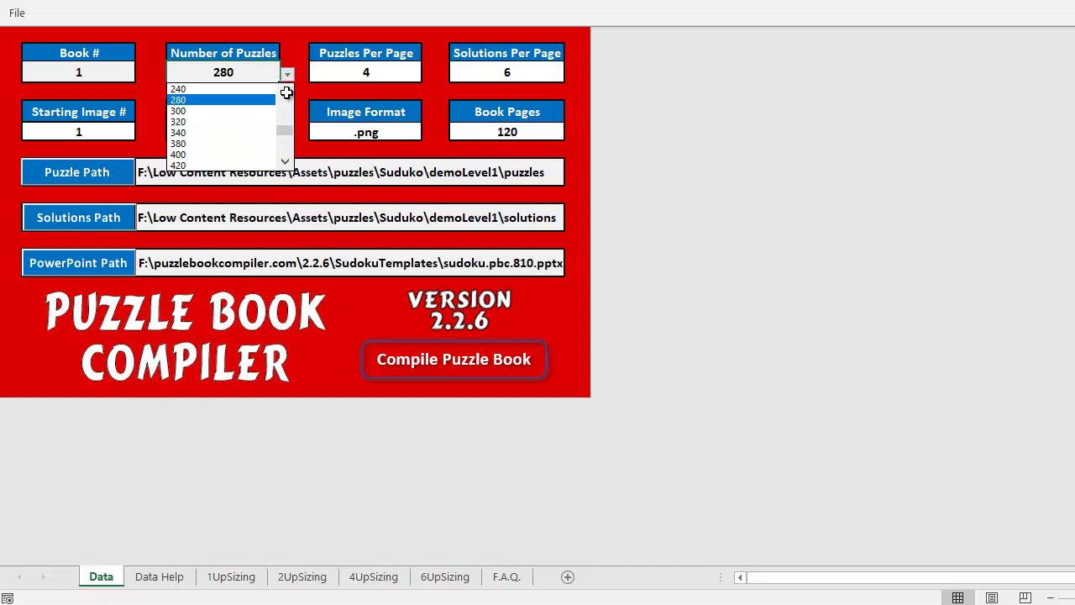
scroll(287, 92, "up", 7)
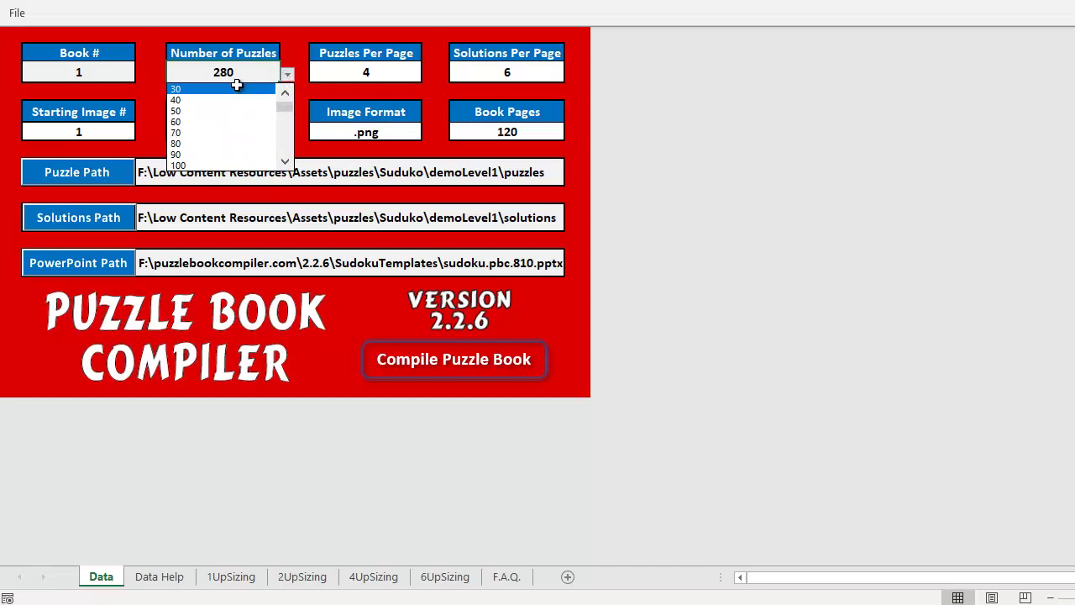
left_click(237, 88)
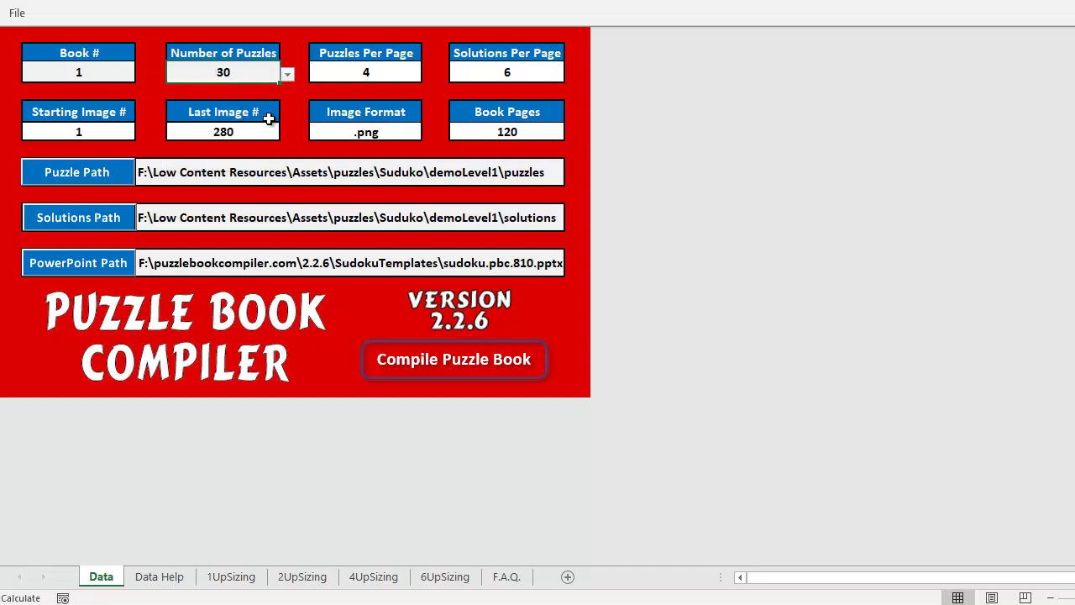
left_click(13, 598)
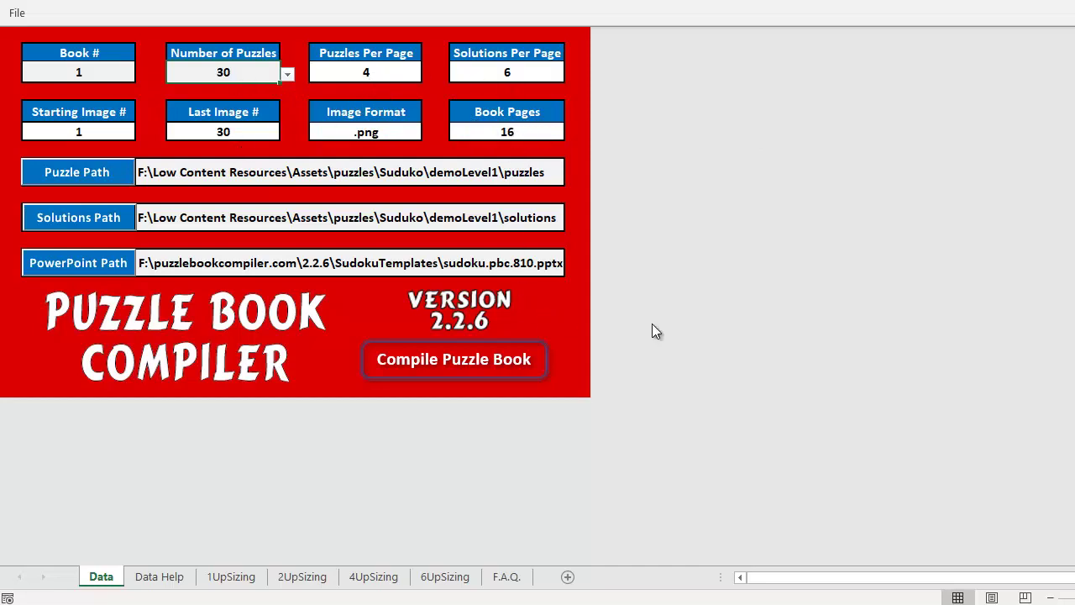
Step: Recompile the 30-puzzle book, acknowledge the success message, and view slide 10 in PowerPoint
left_click(462, 361)
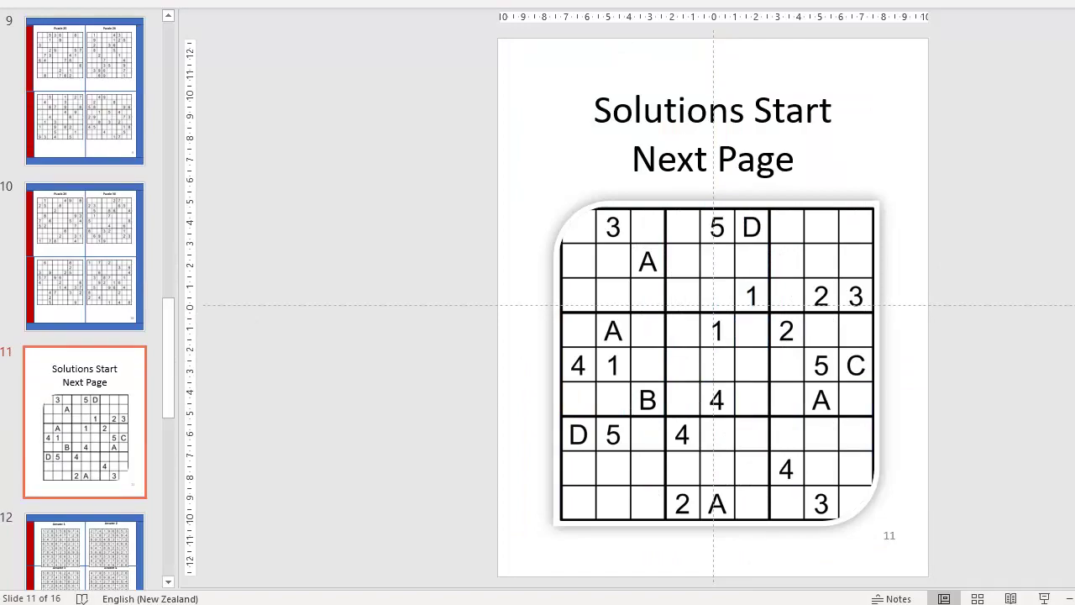
left_click(370, 597)
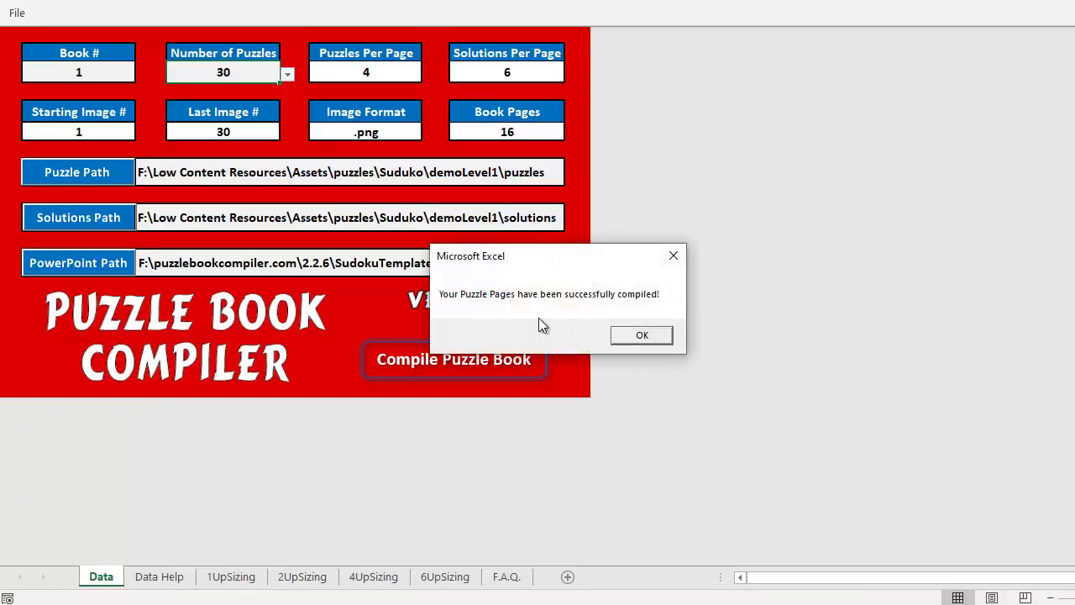
left_click(640, 336)
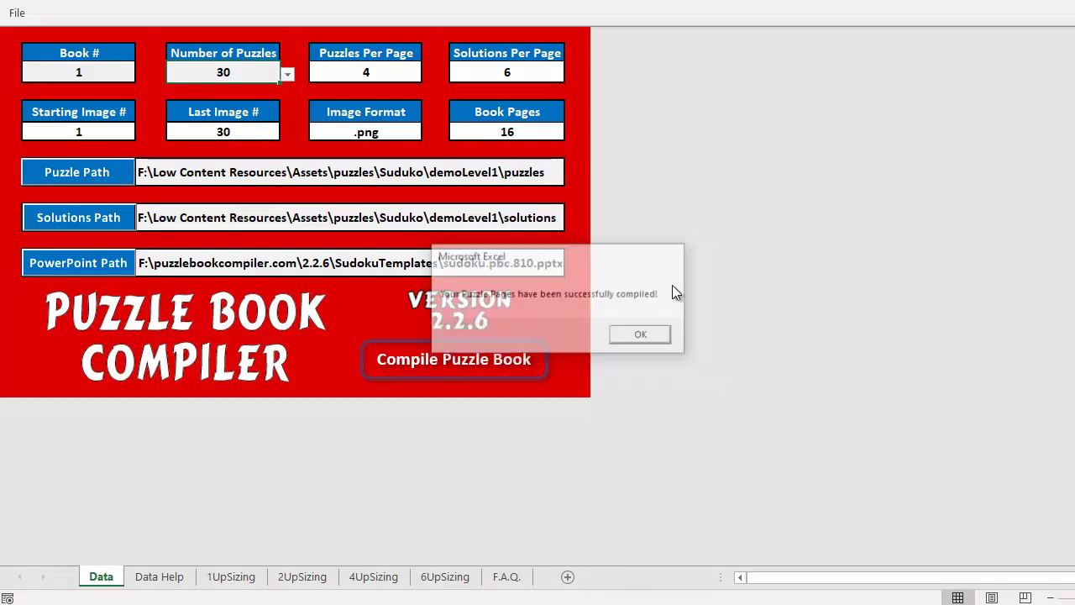
key("alt+Tab")
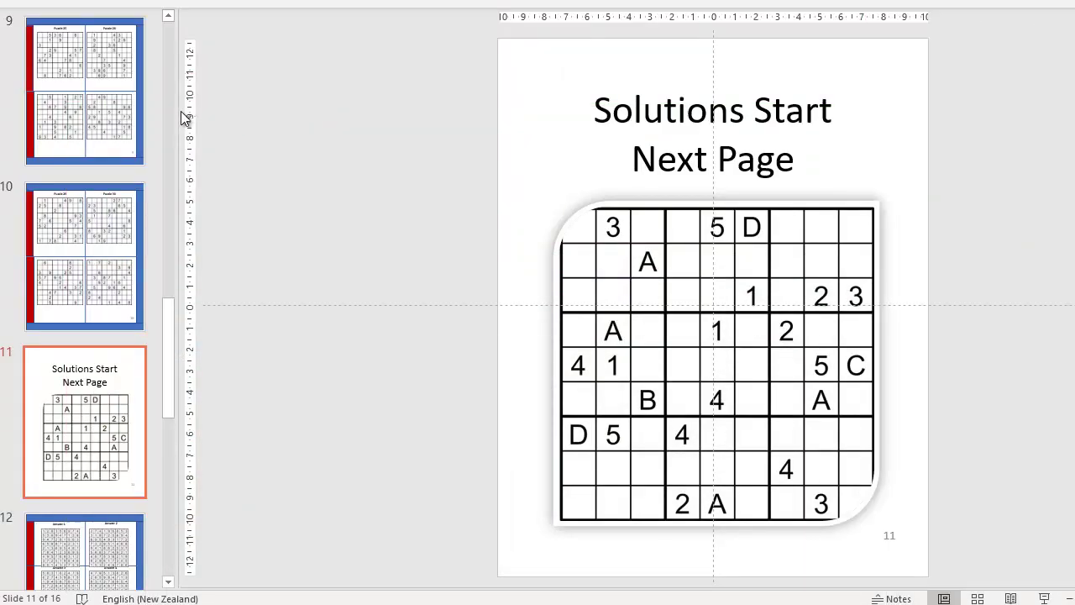
left_click(114, 228)
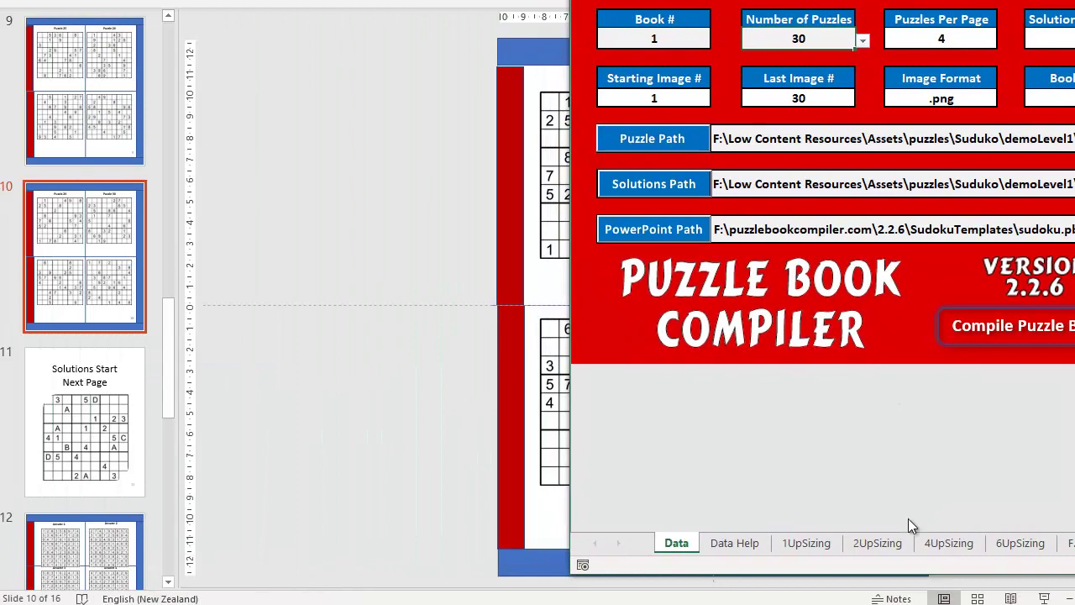
Step: On the 4UpSizing sheet, set 8" x 10" From Top cells D14–D17 to 60, 60, 385, 385
left_click(952, 544)
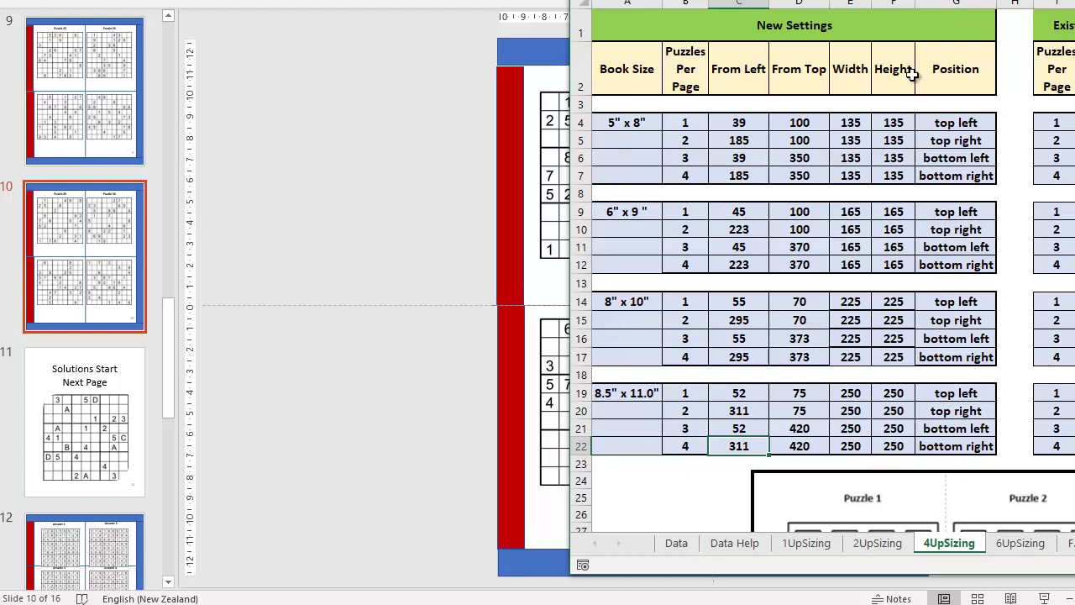
left_click_drag(890, 0, 966, 0)
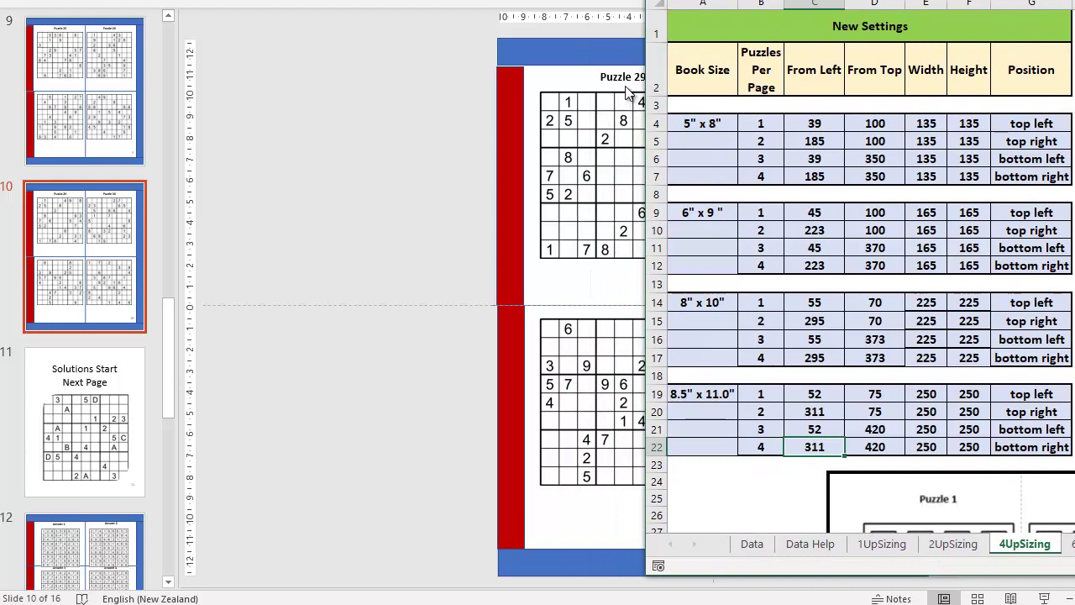
left_click(888, 317)
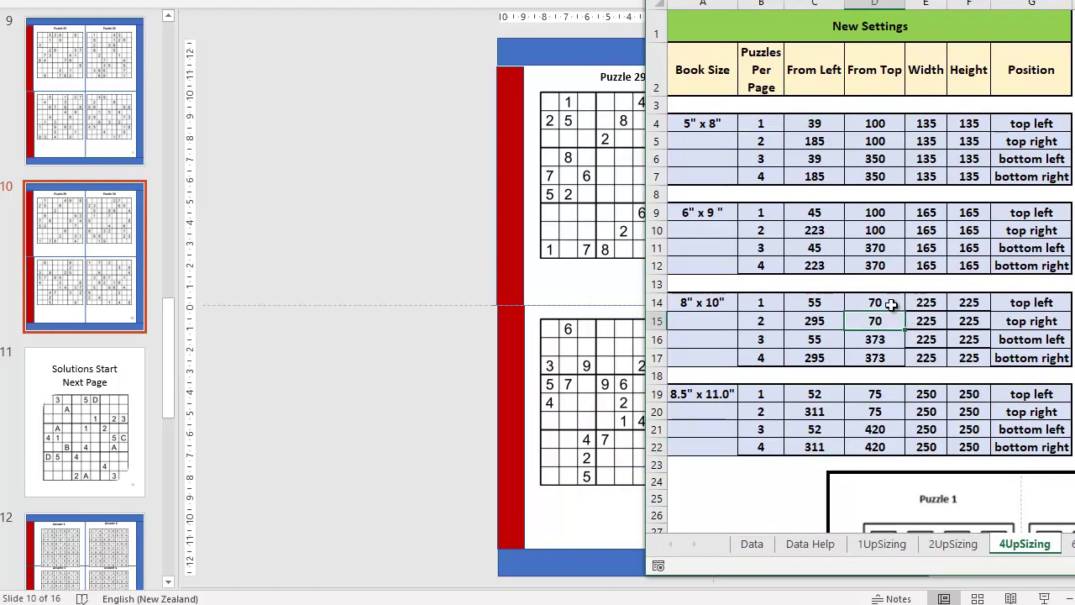
left_click(887, 302)
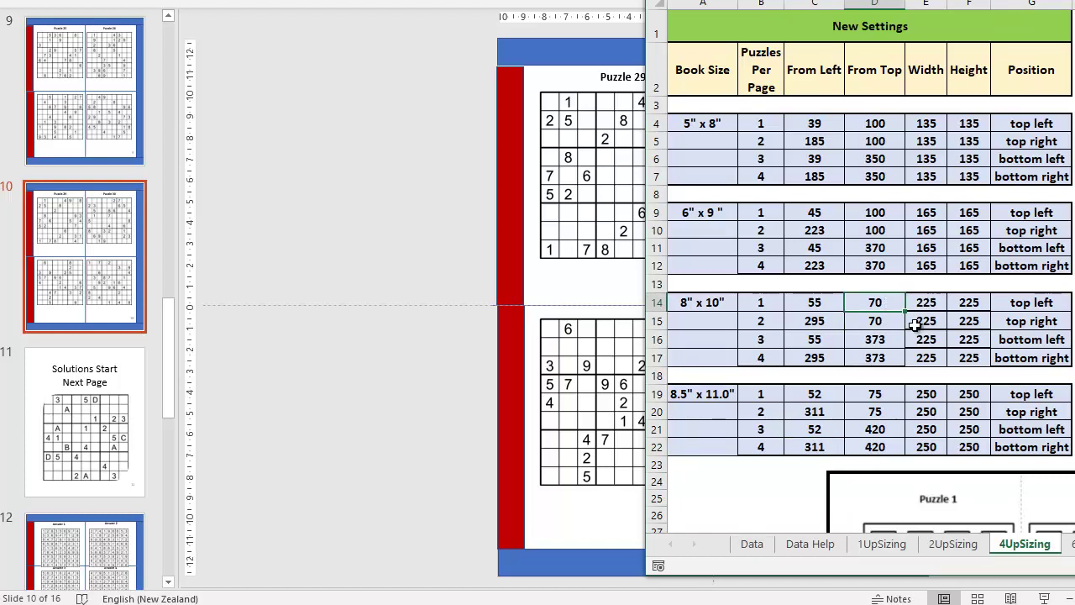
type("60")
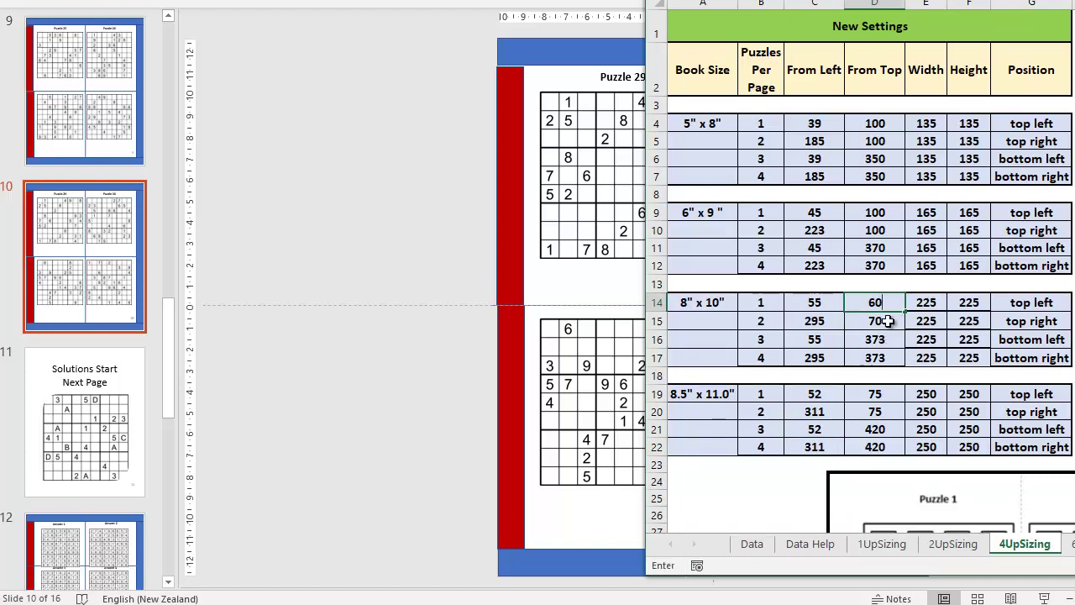
left_click(891, 319)
type("60")
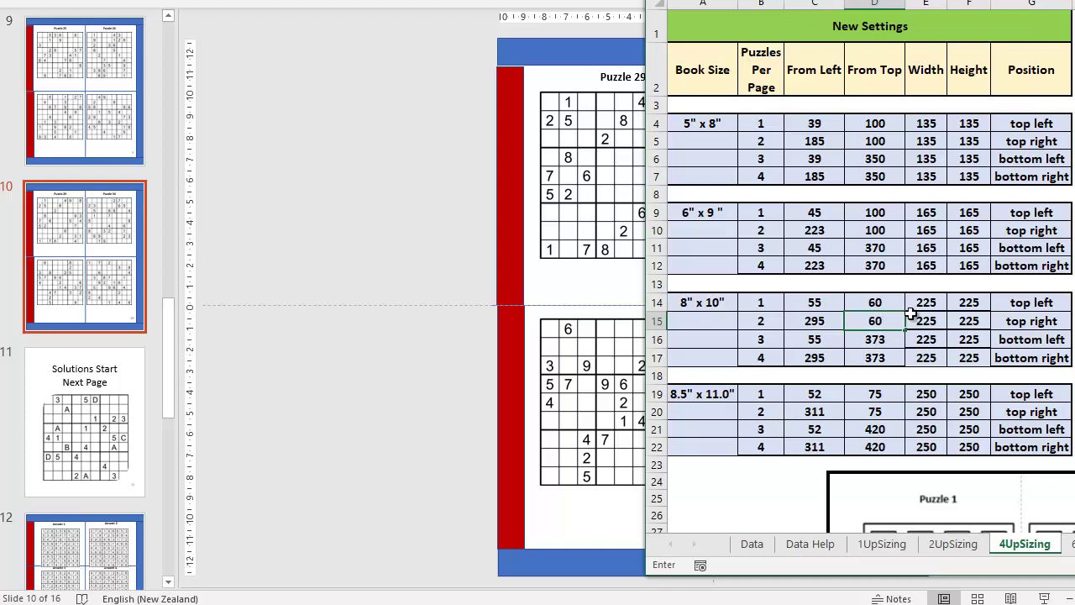
left_click(869, 346)
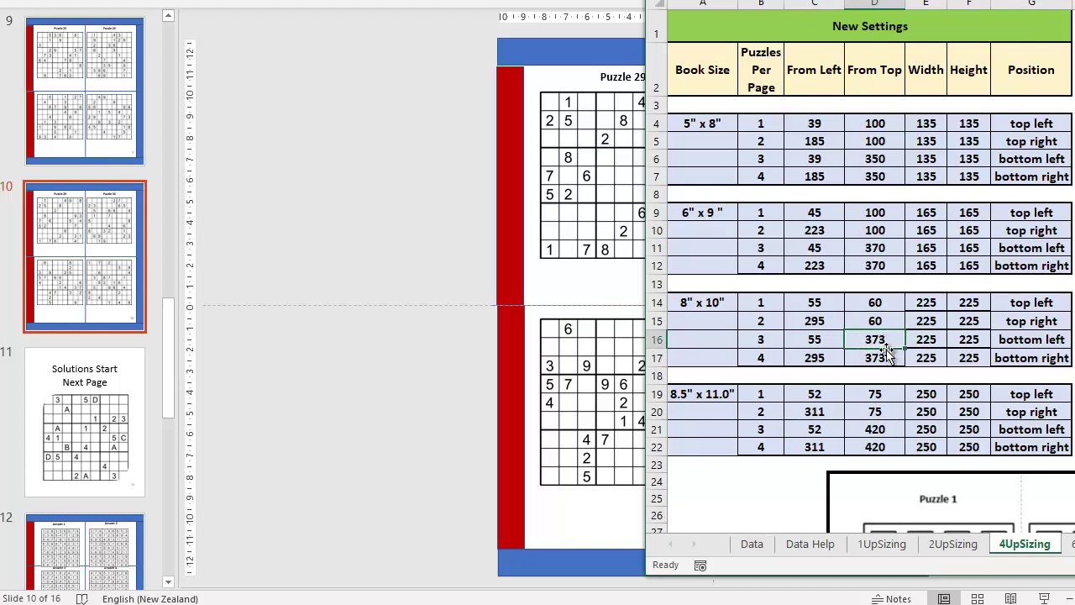
type("385")
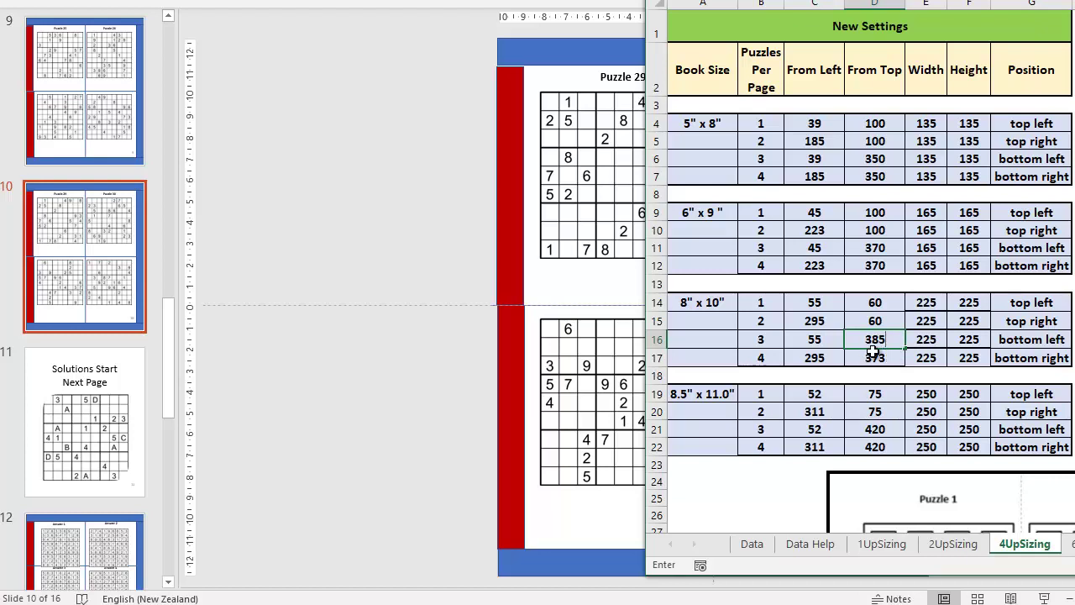
key("Return")
type("373")
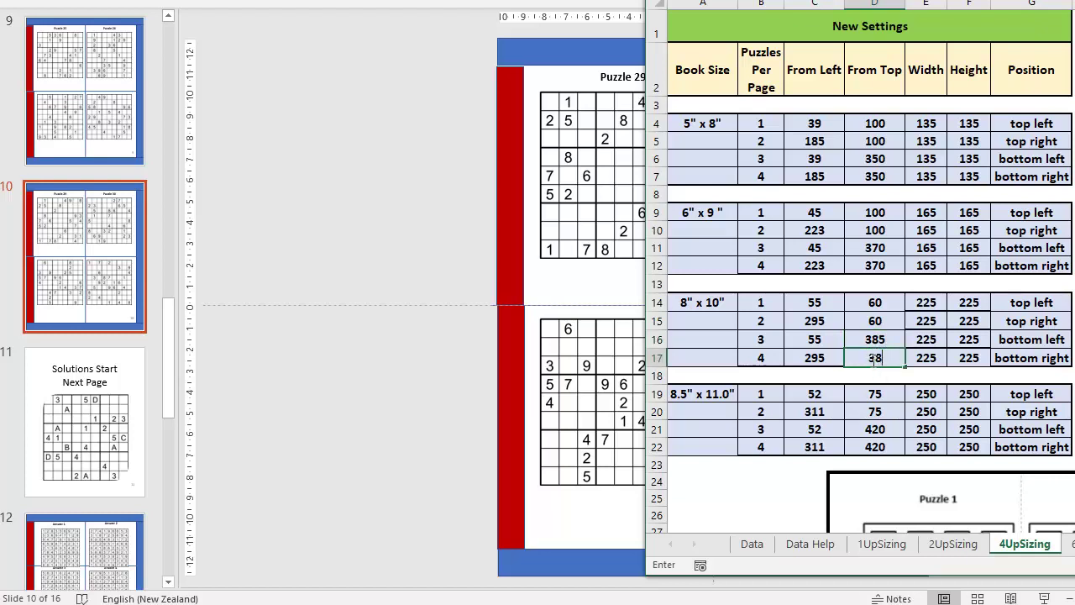
type("5")
left_click(794, 484)
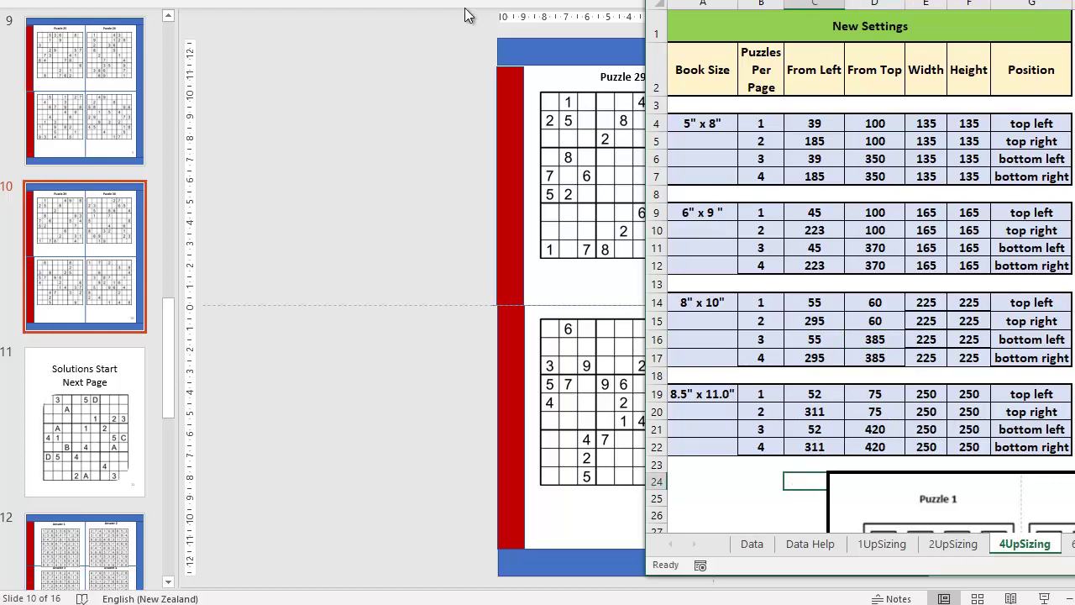
Step: Close the PowerPoint presentation without saving
left_click(434, 29)
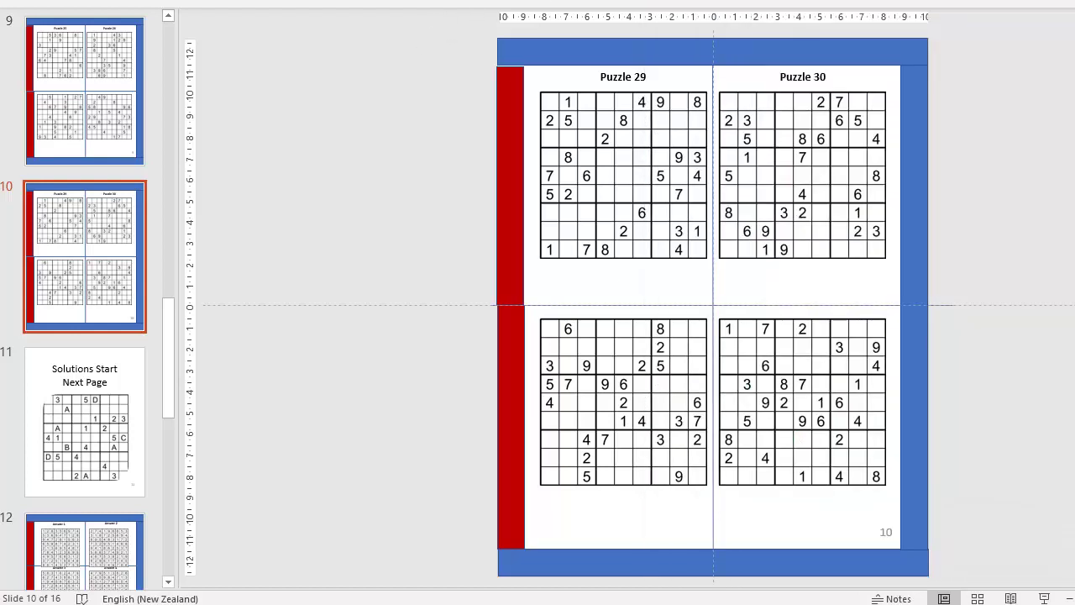
key("alt+F4")
left_click(529, 311)
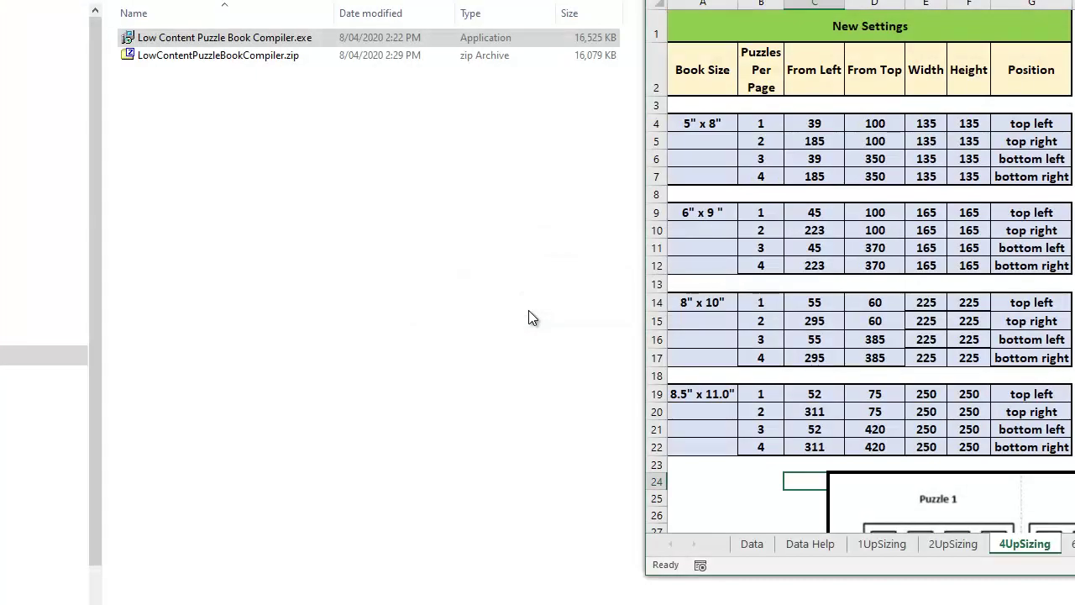
Step: Recompile the 30-puzzle, 4-per-page Sudoku book from the Data sheet with the revised positions
left_click_drag(974, 3, 426, 0)
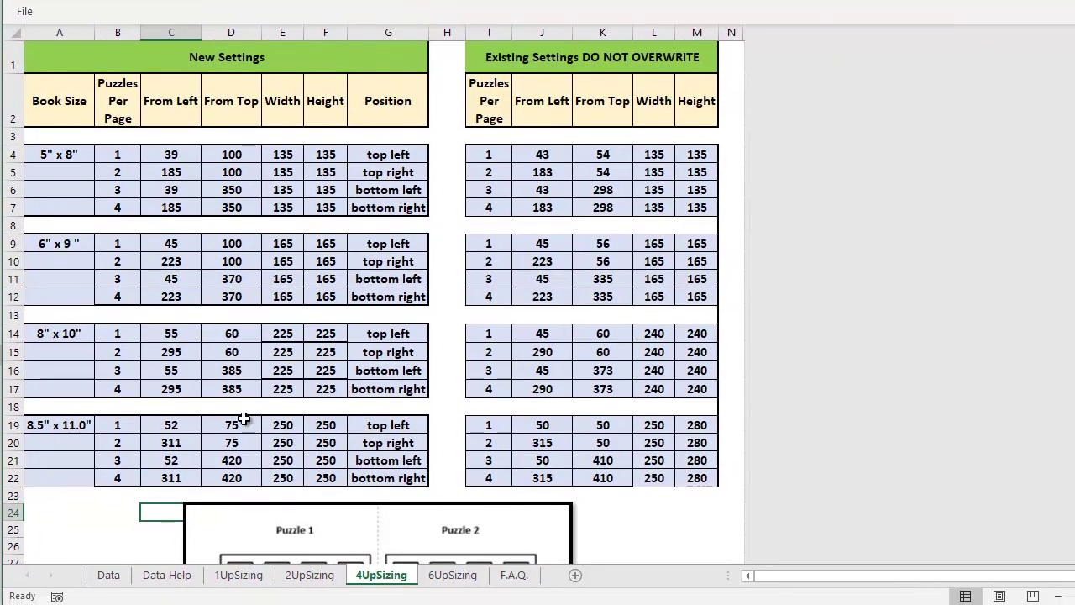
left_click(111, 578)
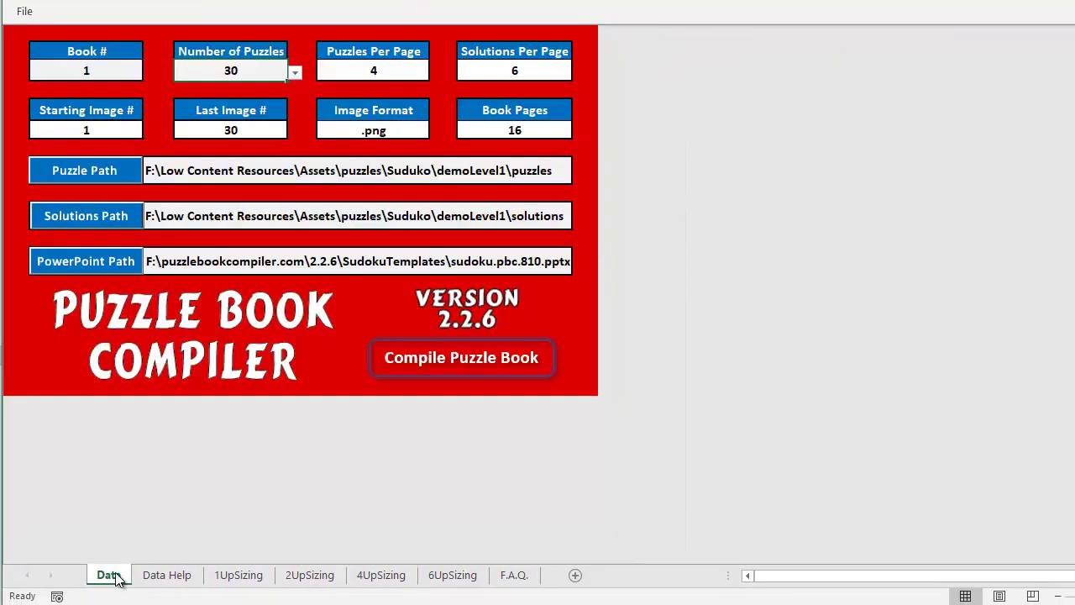
left_click(462, 361)
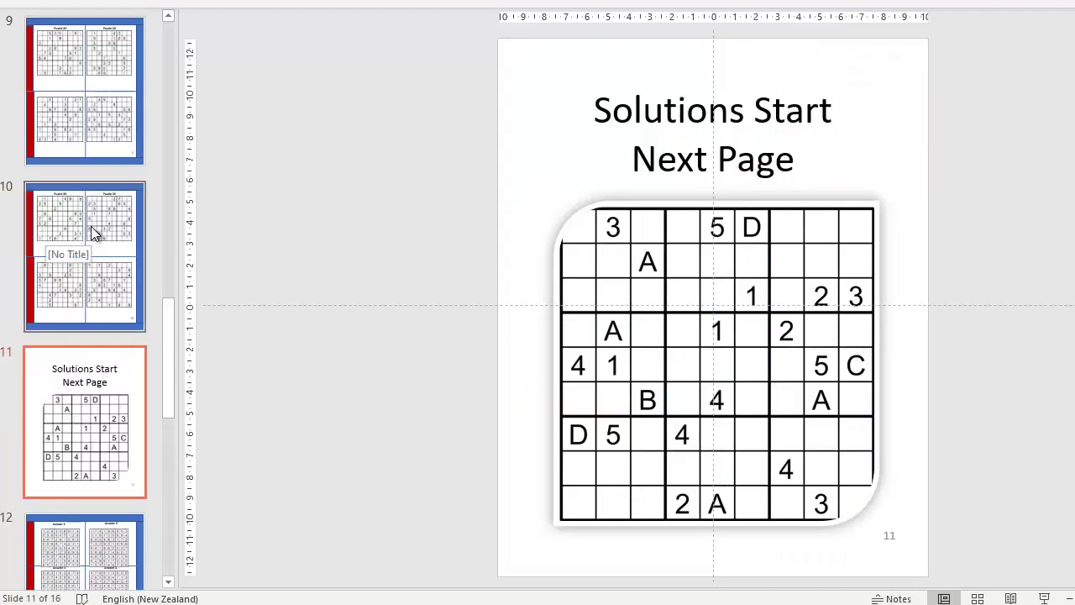
Step: On slide 10, shift the lower-right grid down to reveal and select the Puzzle 32 title
left_click(98, 222)
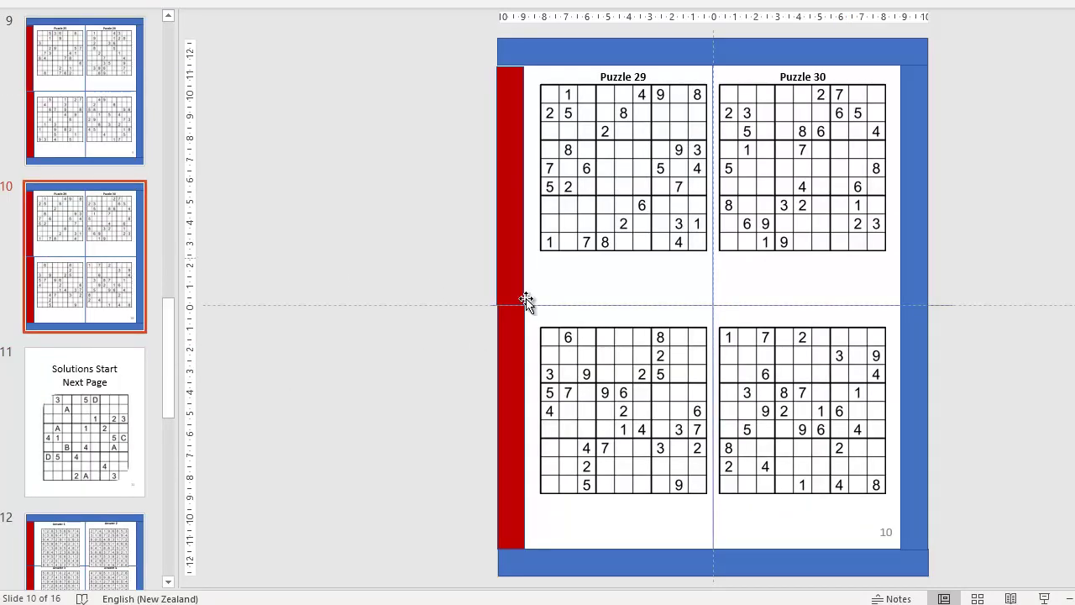
left_click(740, 363)
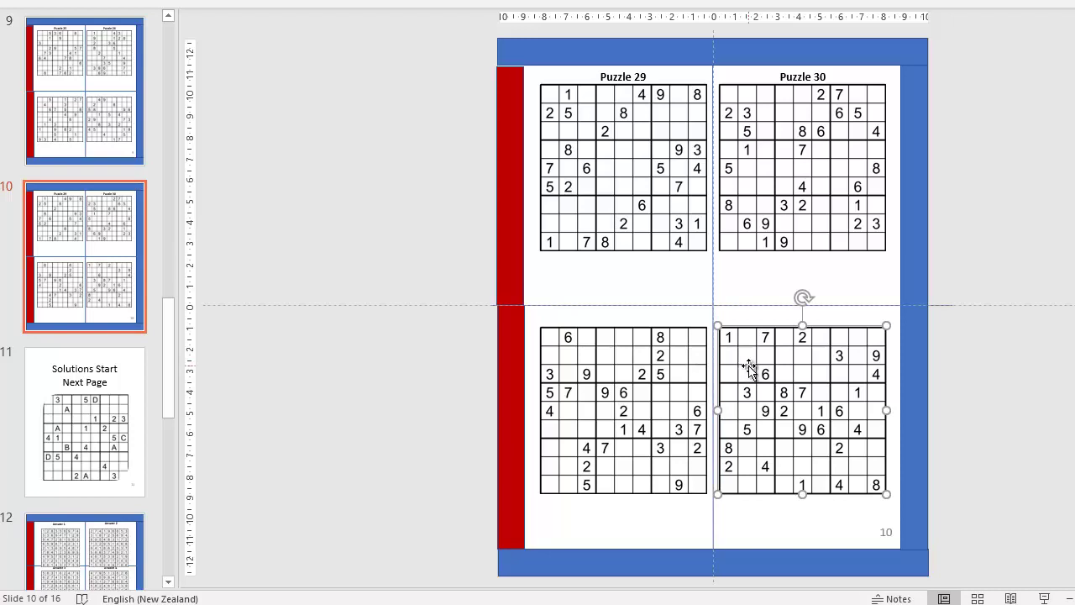
left_click_drag(747, 361, 764, 413)
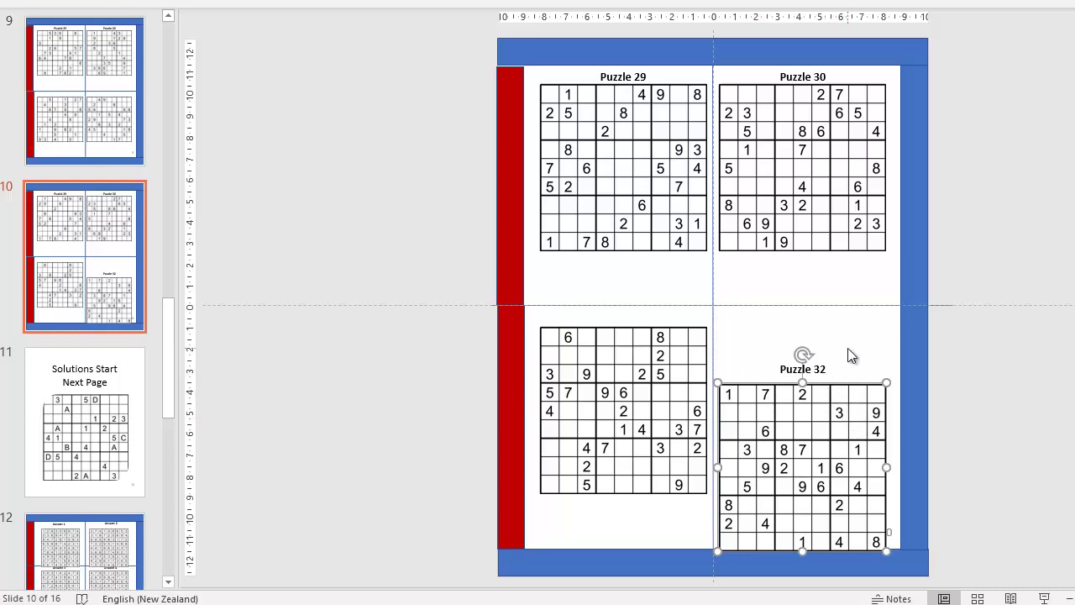
left_click(831, 375)
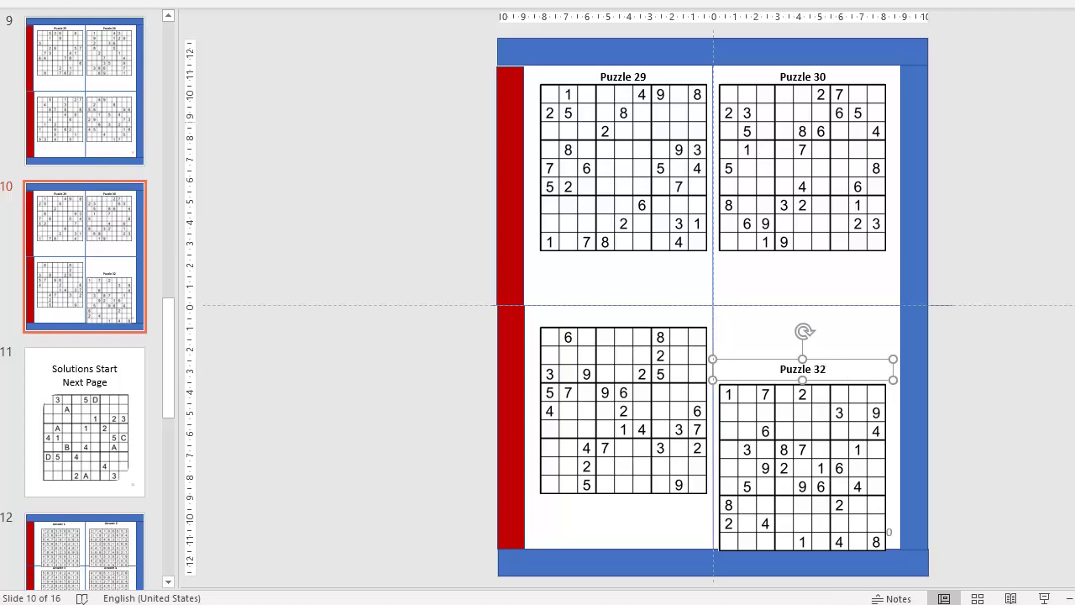
Step: Close the recompiled deck without saving and dismiss Excel's completion message
key("alt+F4")
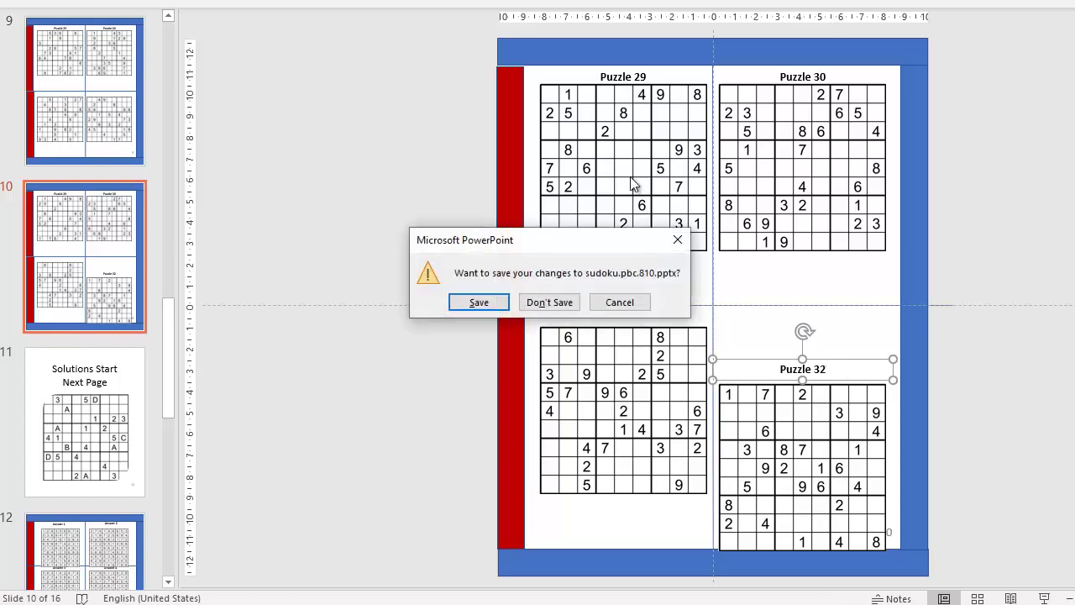
left_click(556, 304)
left_click(621, 335)
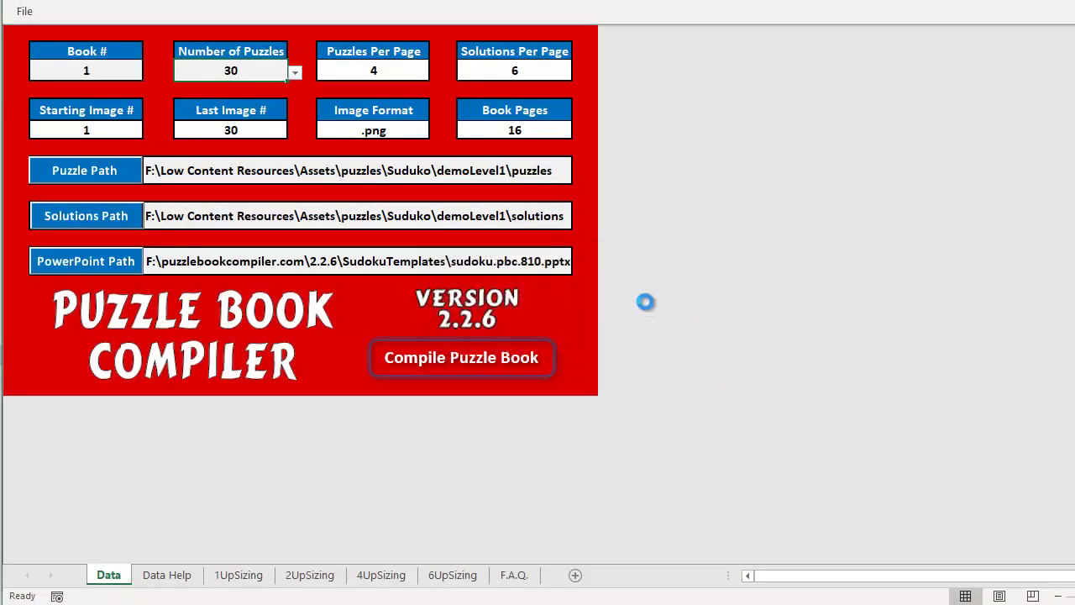
Step: Browse from the Output folder to SudokuTemplates and open sudoku.pbc.810.pptx in PowerPoint
mouse_move(484, 604)
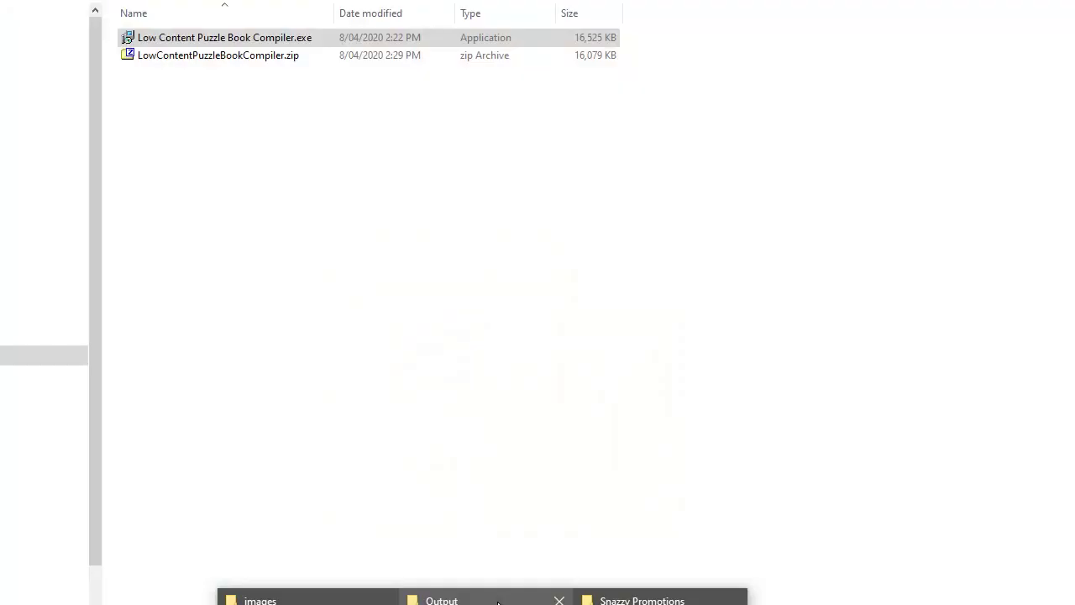
left_click(498, 601)
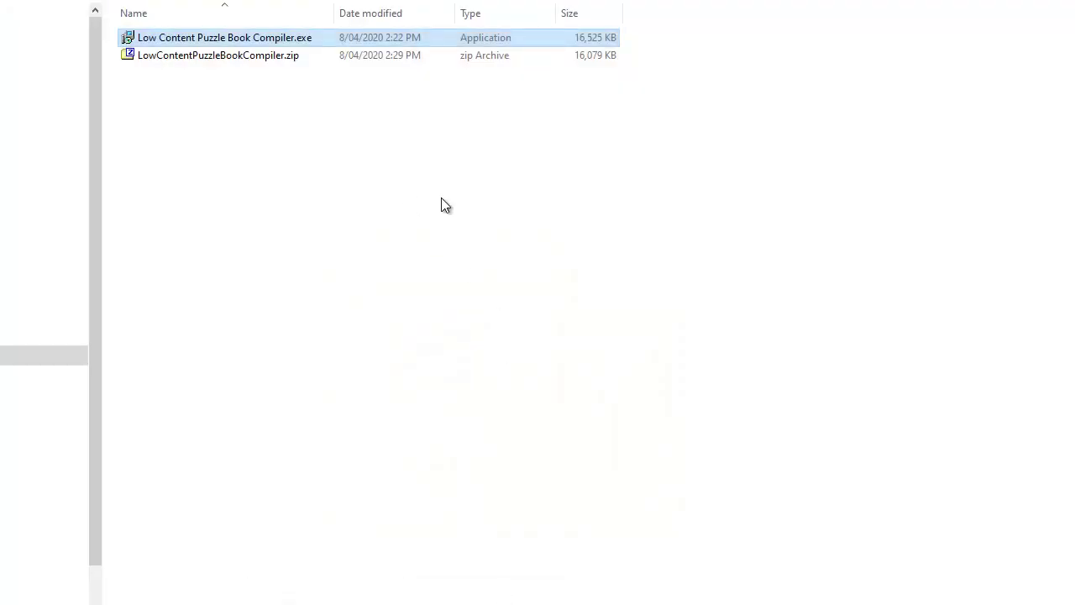
left_click(286, 1)
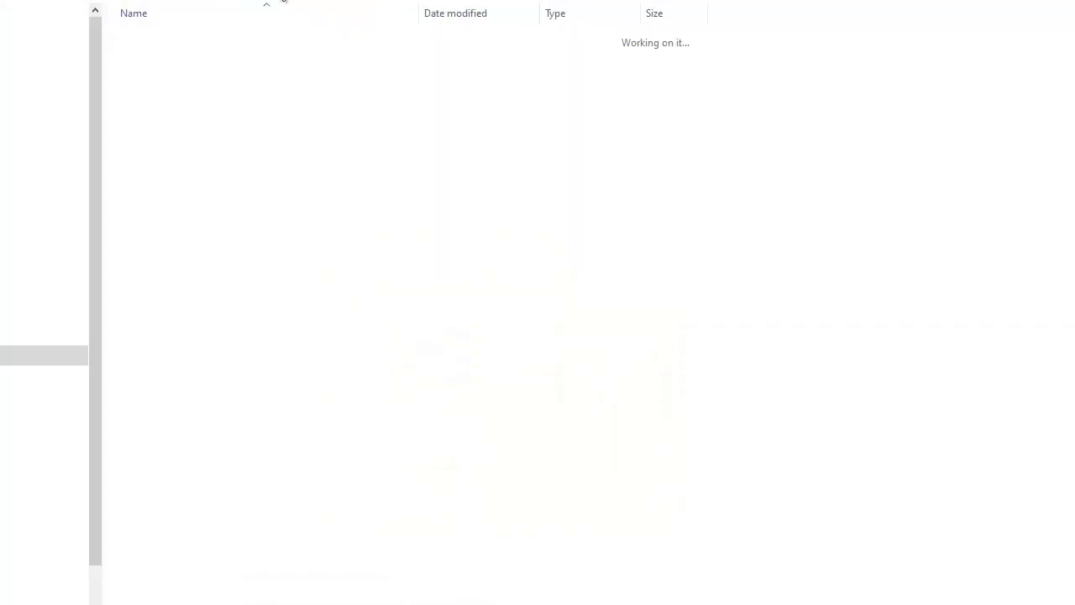
double_click(192, 57)
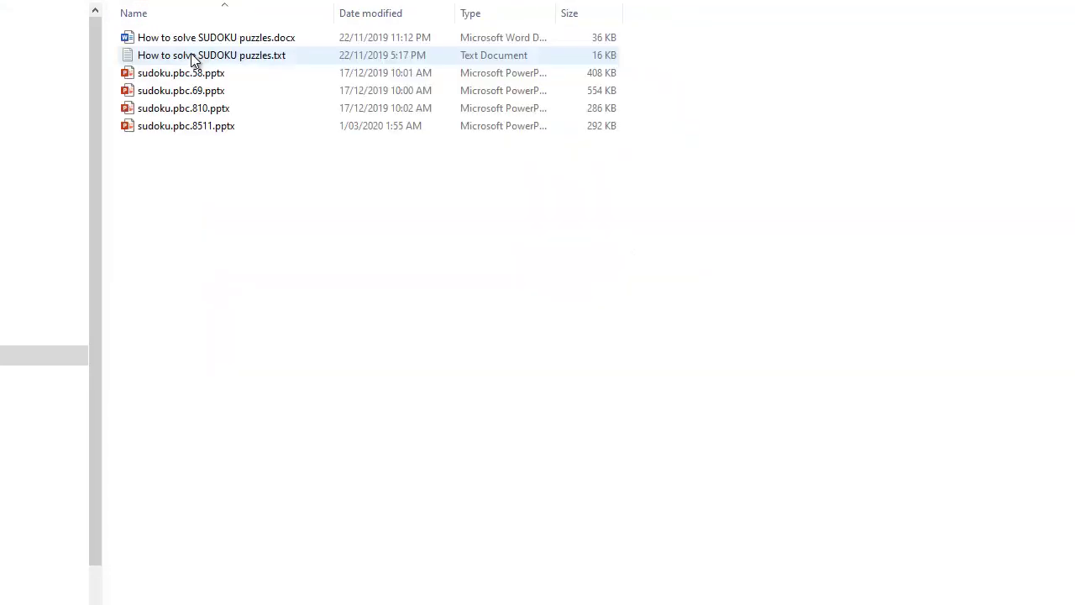
left_click(217, 110)
double_click(216, 109)
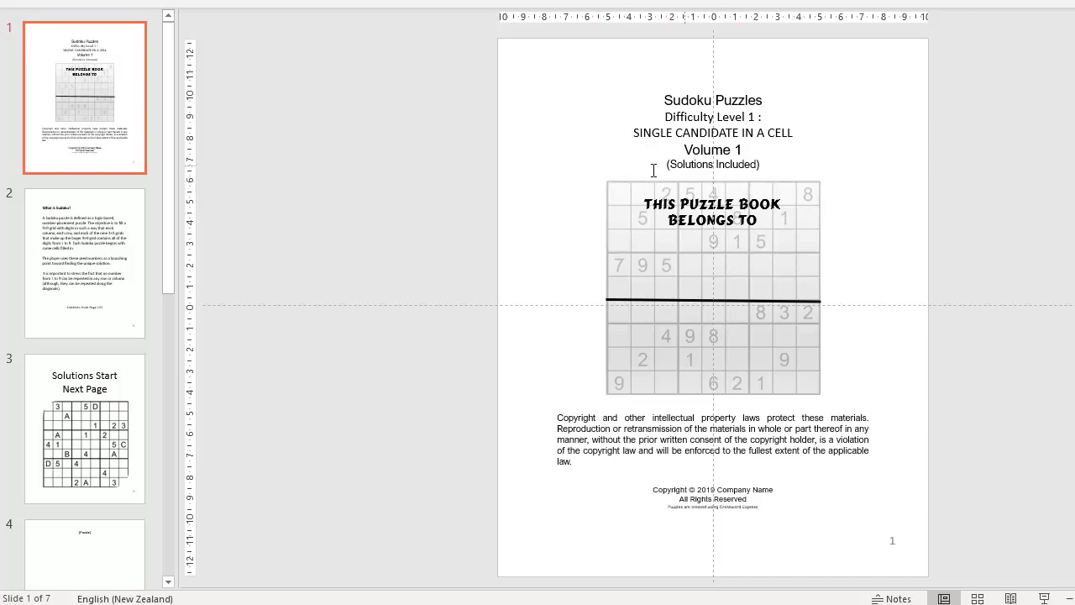
Step: Nudge the cover slide's Copyright © 2019 Company Name notice lower, then go to the What is Sudoku? slide
scroll(842, 277, "down", 1)
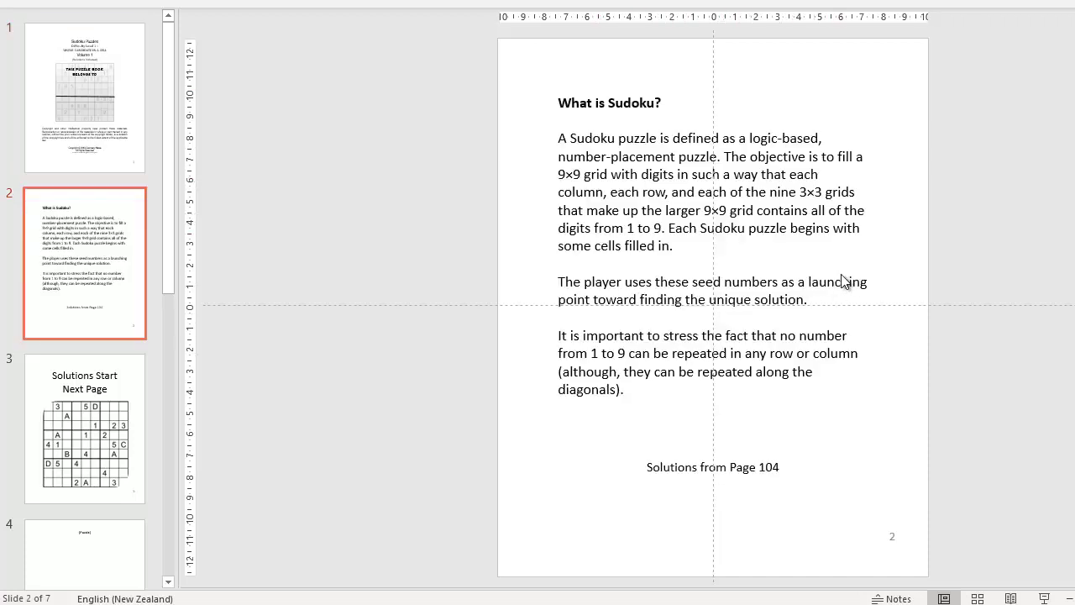
scroll(842, 277, "up", 1)
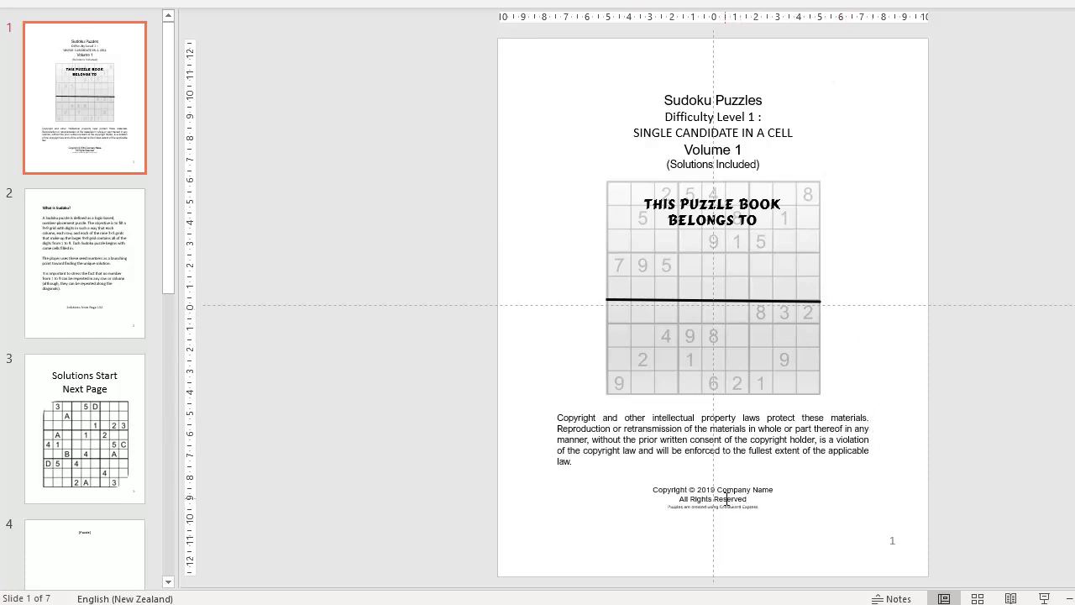
left_click(745, 496)
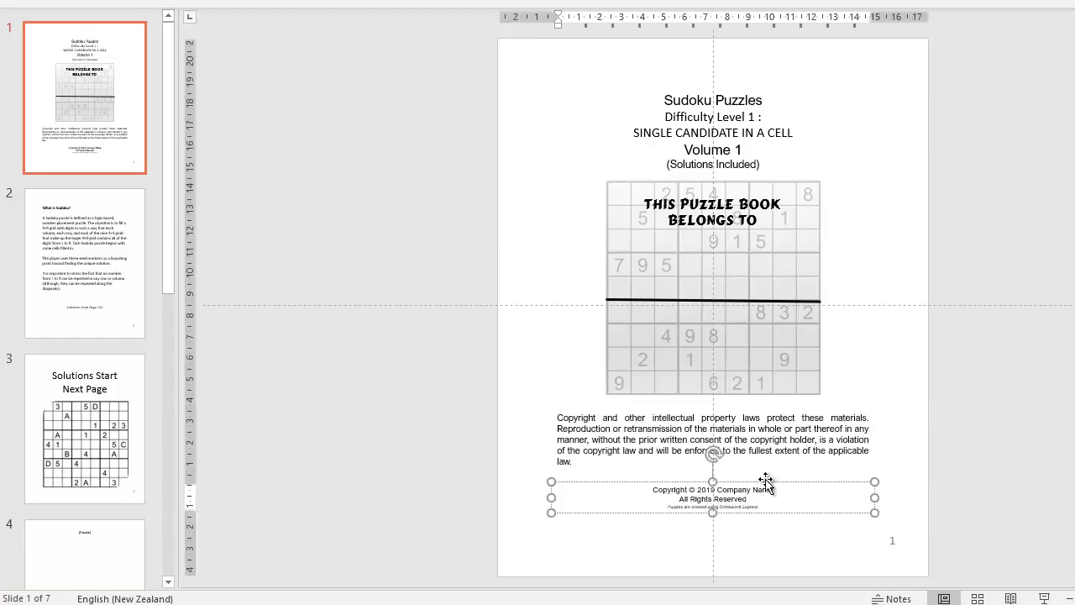
left_click_drag(762, 479, 769, 494)
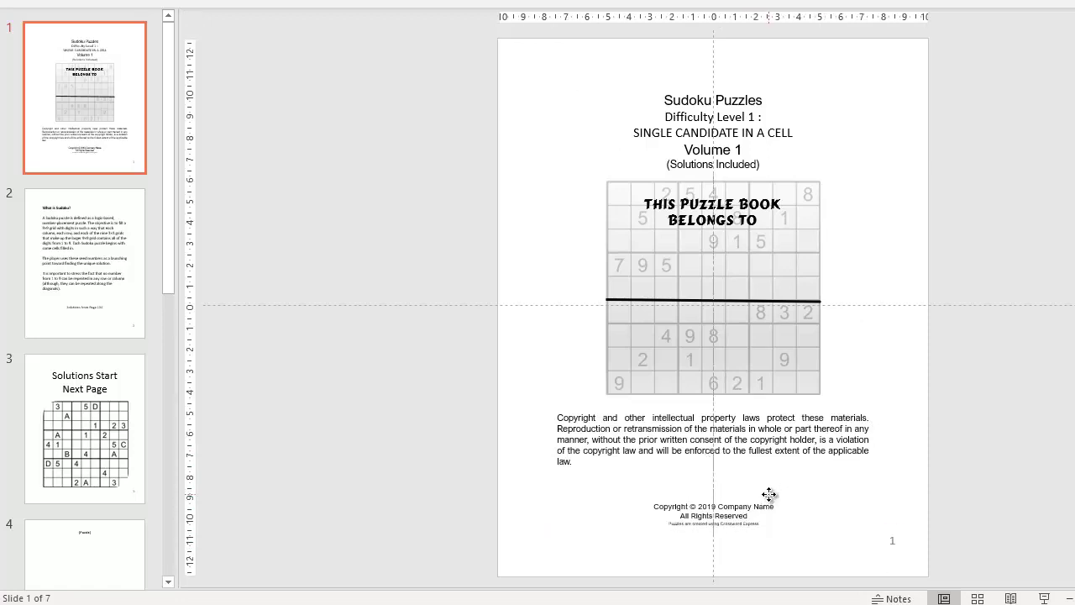
left_click(747, 439)
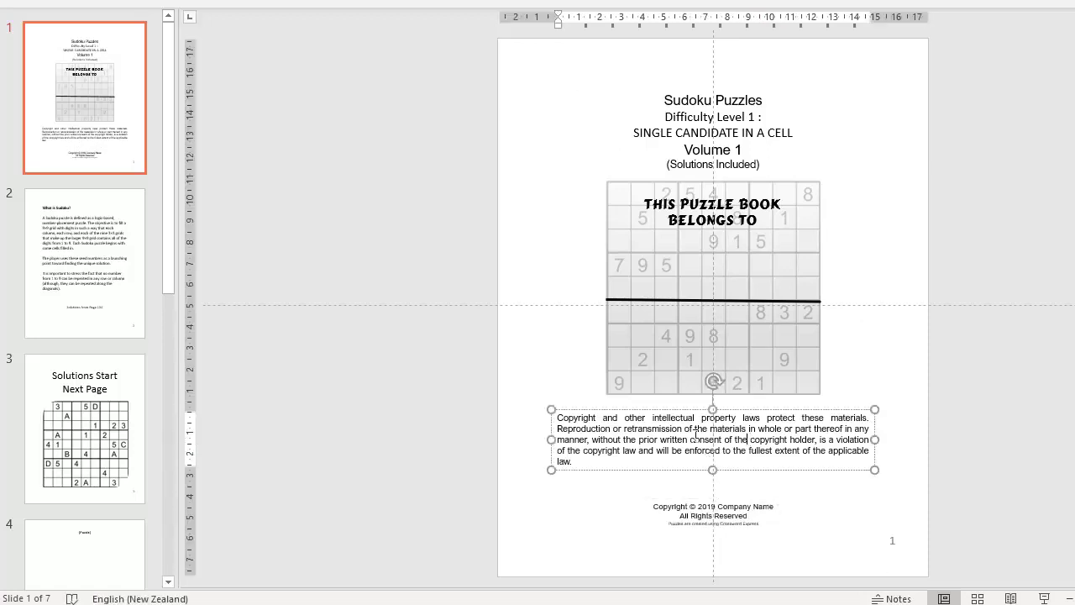
left_click(726, 507)
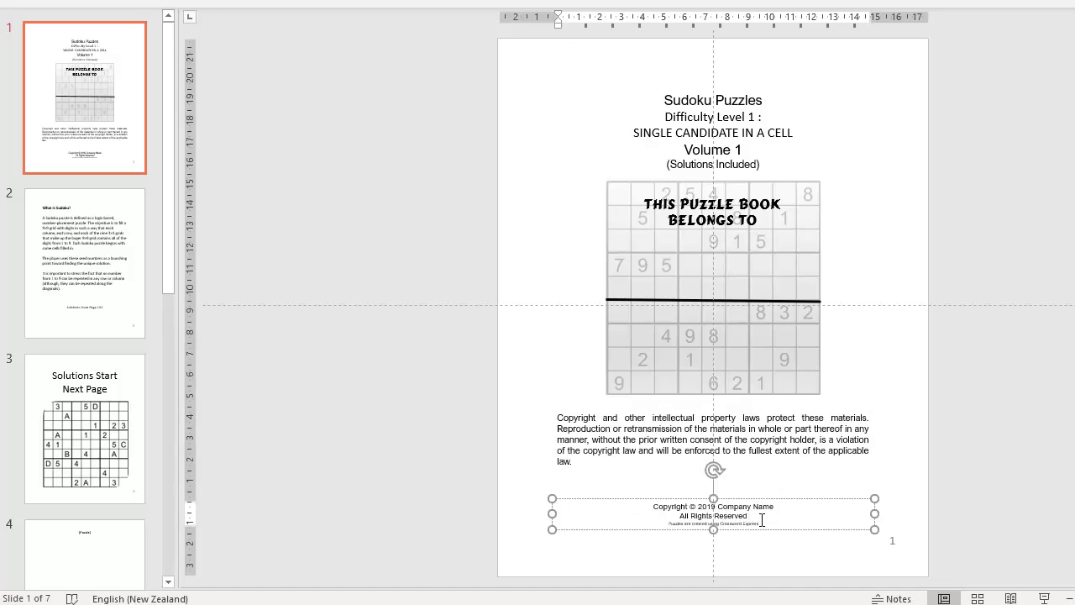
left_click(719, 506)
left_click(864, 384)
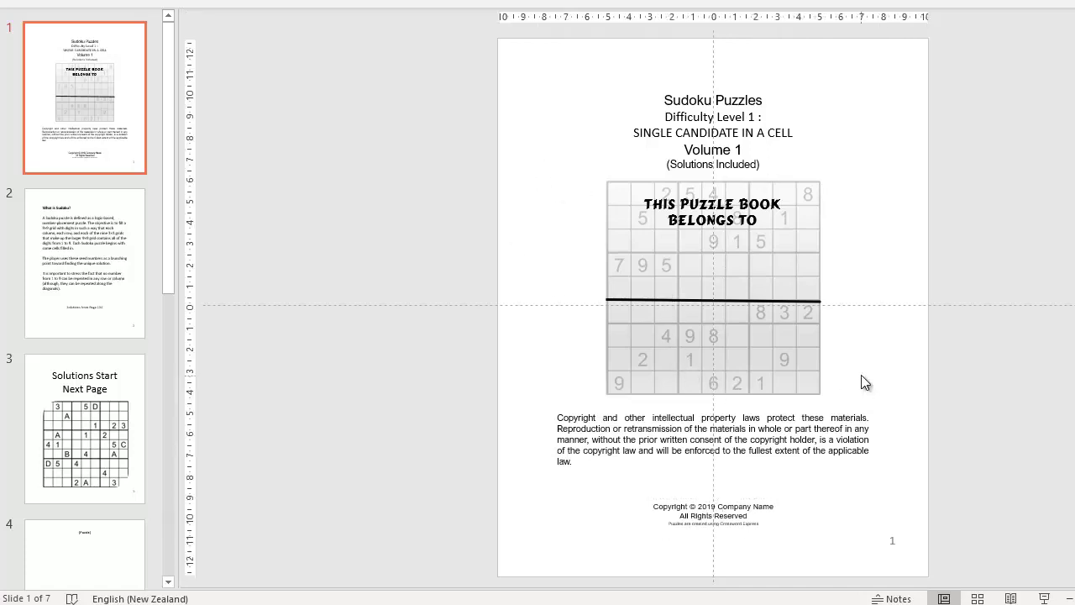
left_click(79, 277)
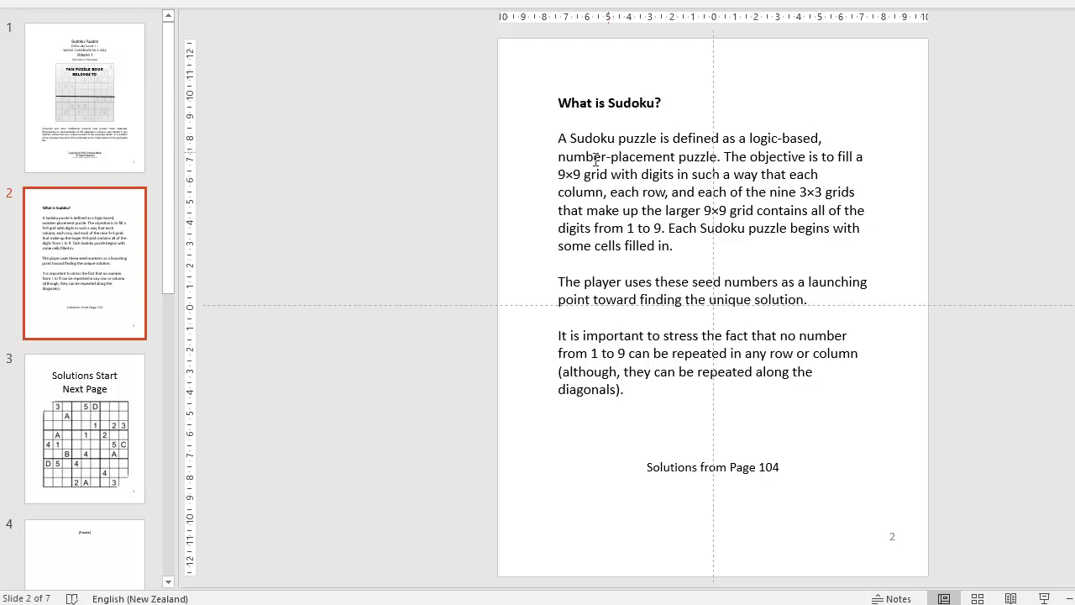
Step: Move the slide 2 footer lower and change it to read 'Solutions from Page xxx'
left_click(756, 471)
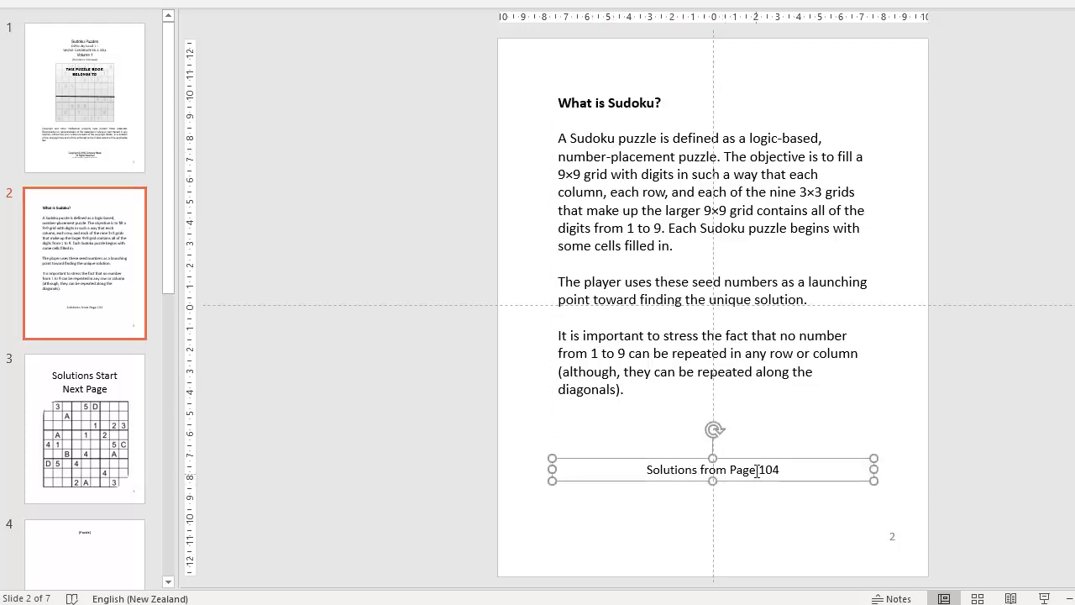
left_click_drag(751, 459, 784, 509)
type("xxx")
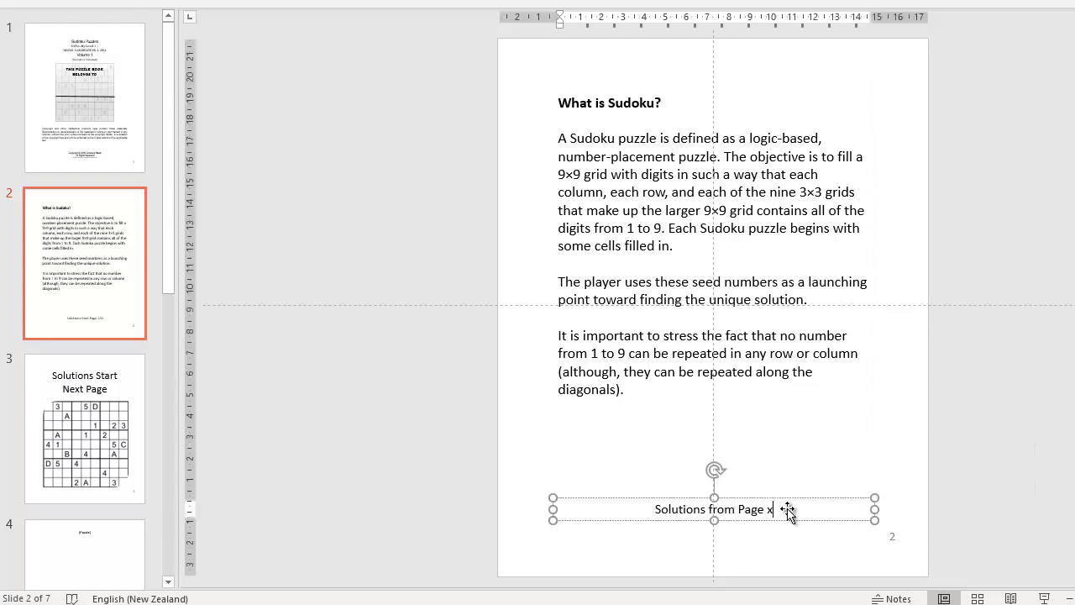
left_click(768, 540)
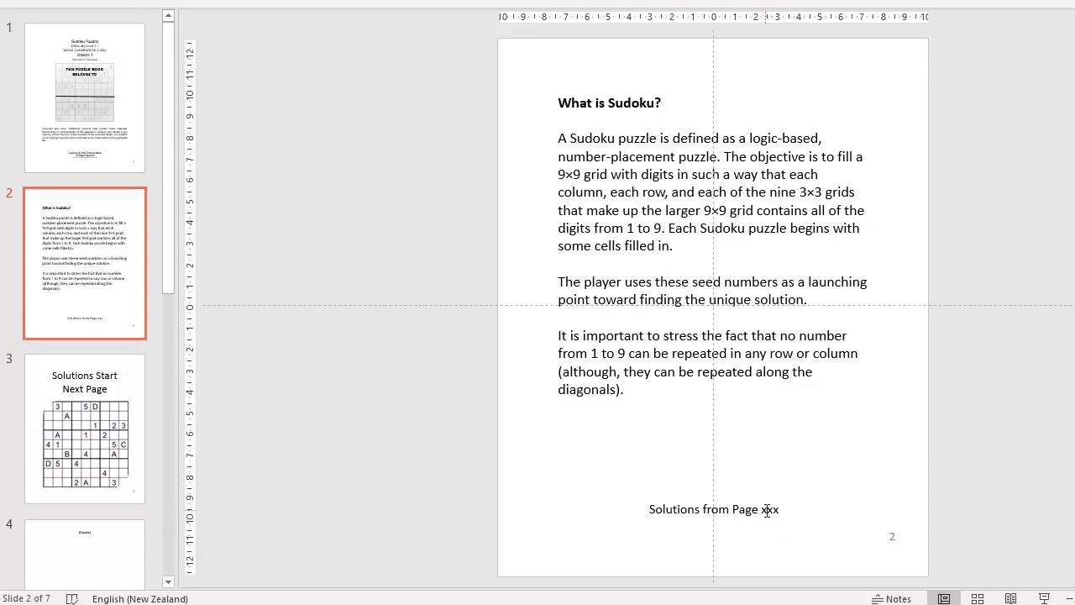
left_click(126, 366)
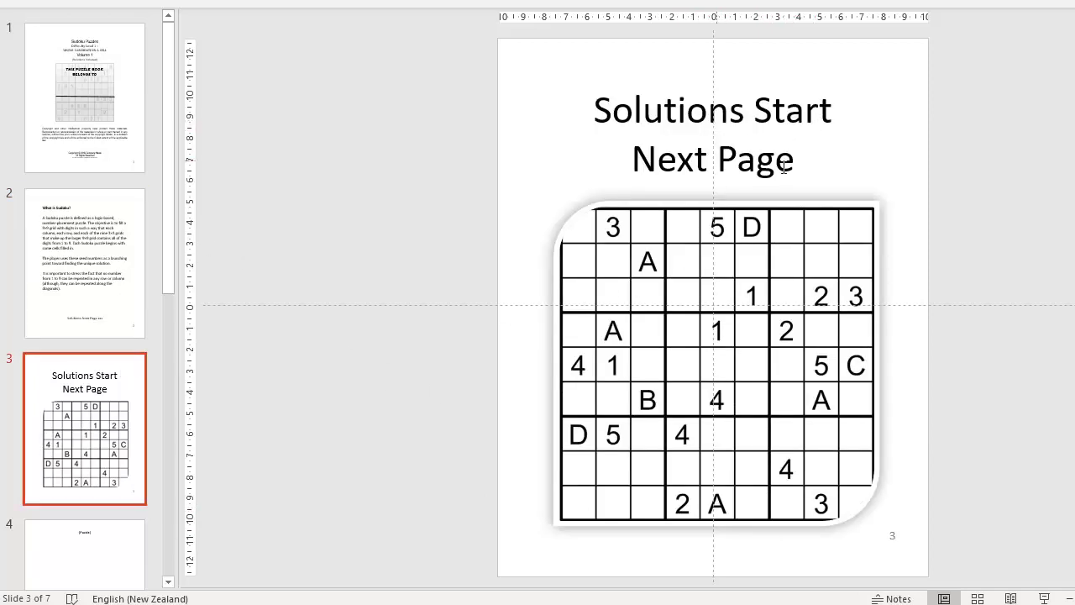
Step: Raise the {Puzzle5} and {Puzzle6} labels on slide 6 to just below the middle line
left_click(704, 283)
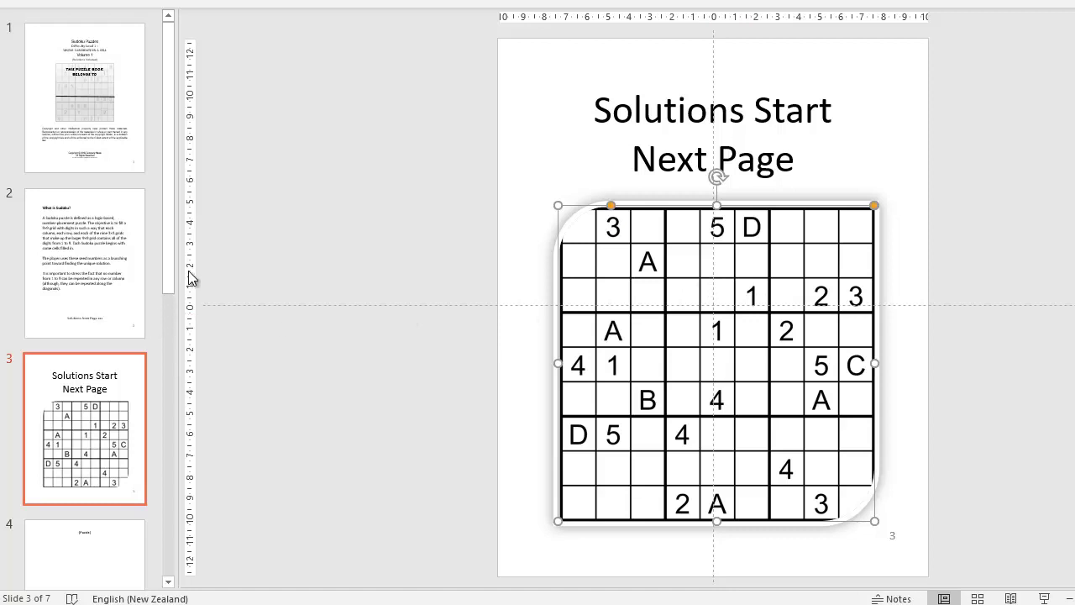
left_click_drag(170, 239, 187, 538)
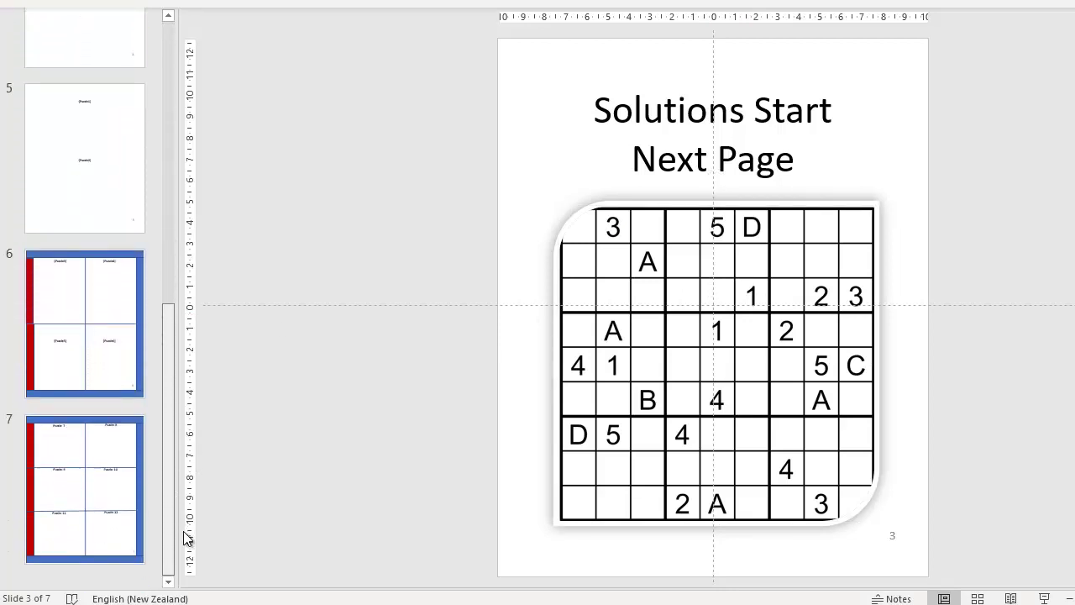
left_click(122, 379)
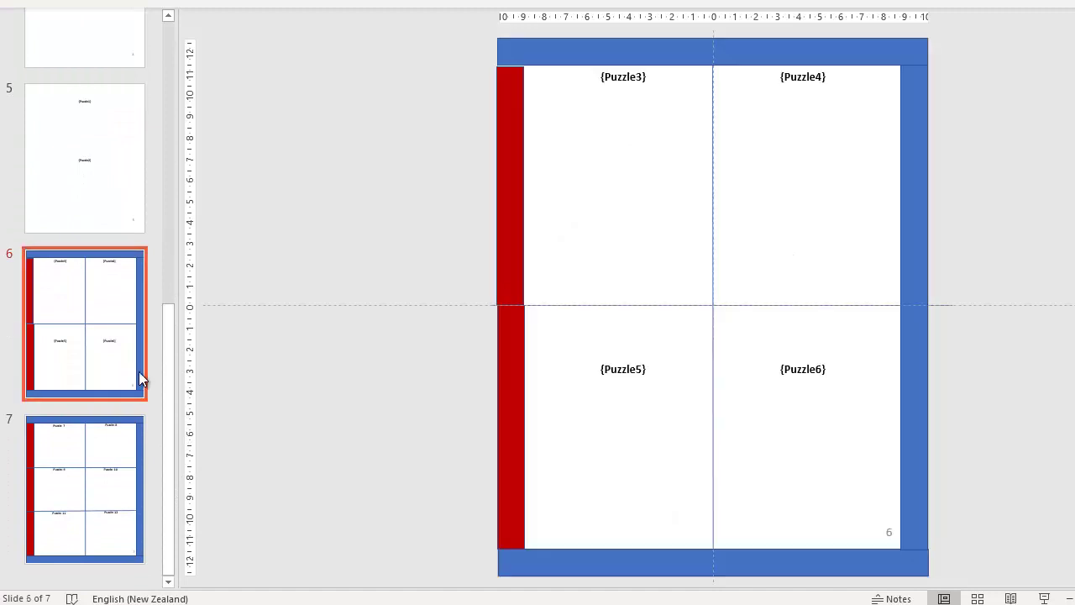
left_click(808, 373)
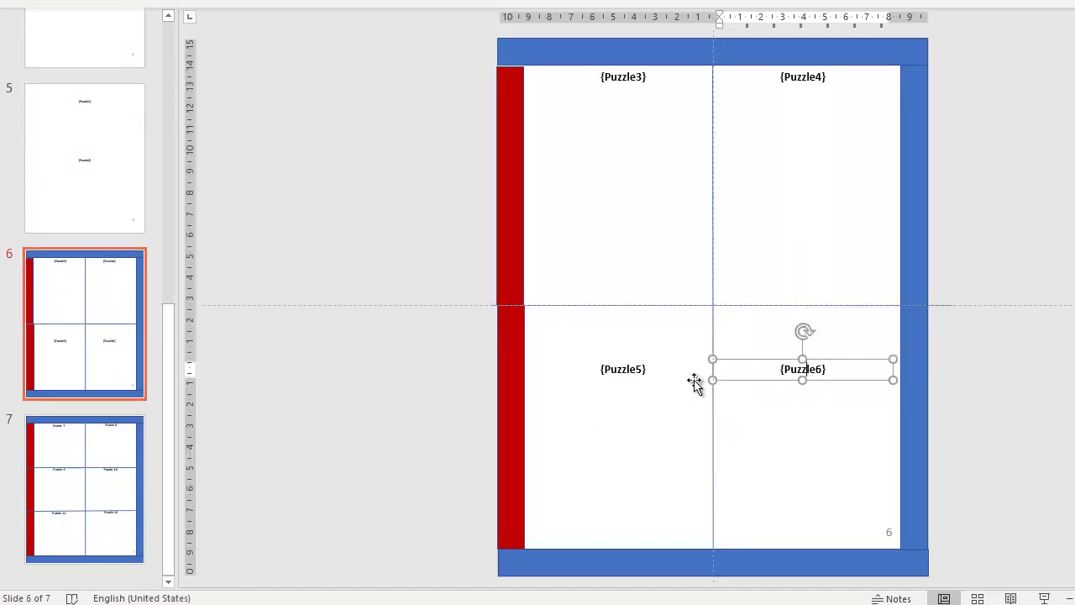
left_click(636, 369)
left_click(750, 380, "shift")
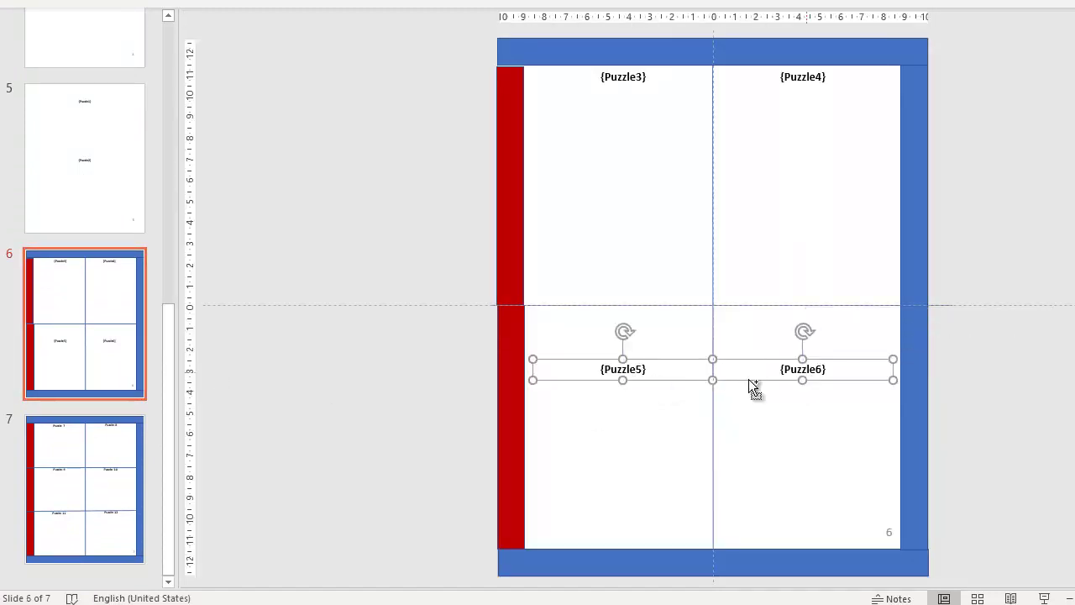
left_click_drag(741, 365, 738, 307)
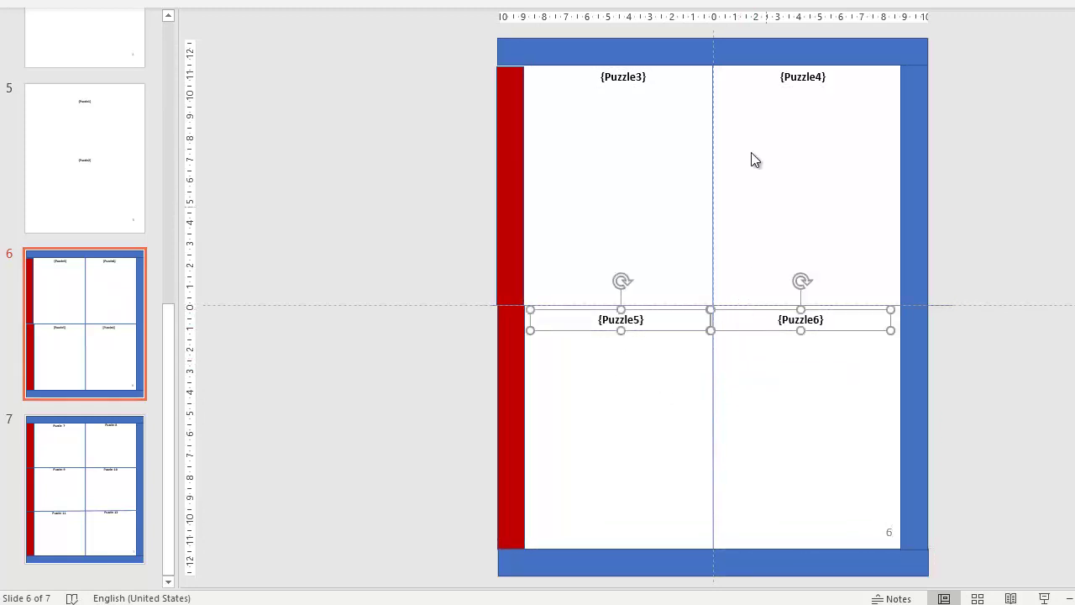
left_click(964, 344)
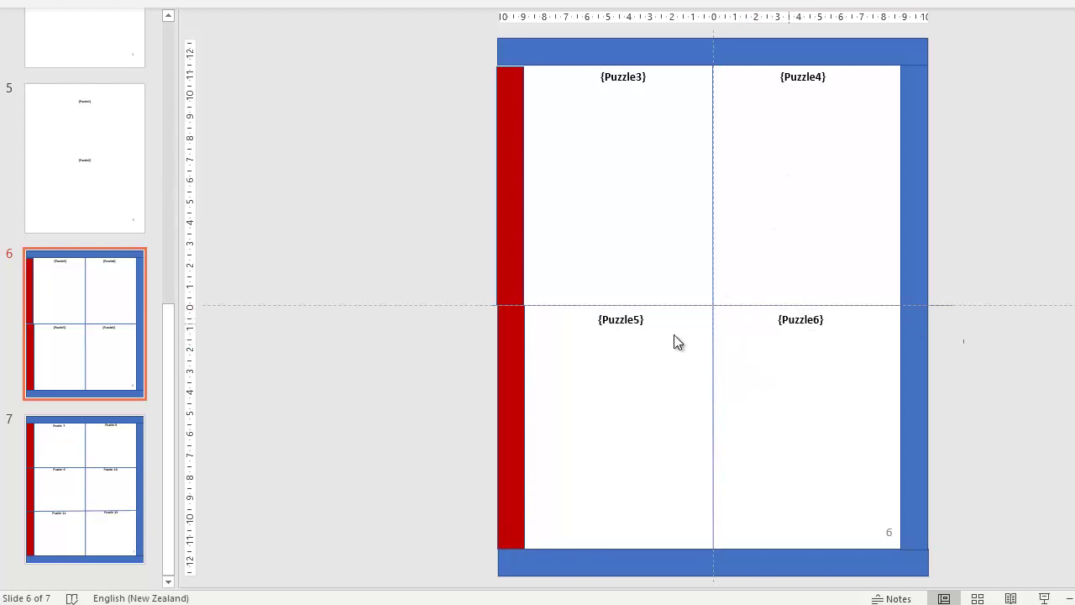
Step: Review slide 7, then save and close the template and return to the workbook
left_click(122, 446)
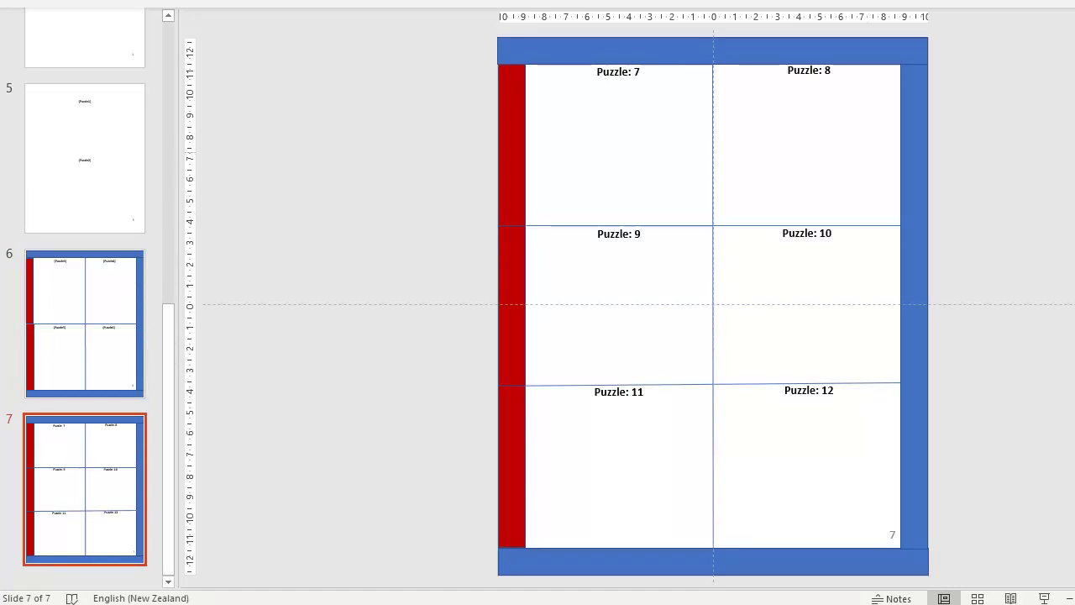
key("alt+F4")
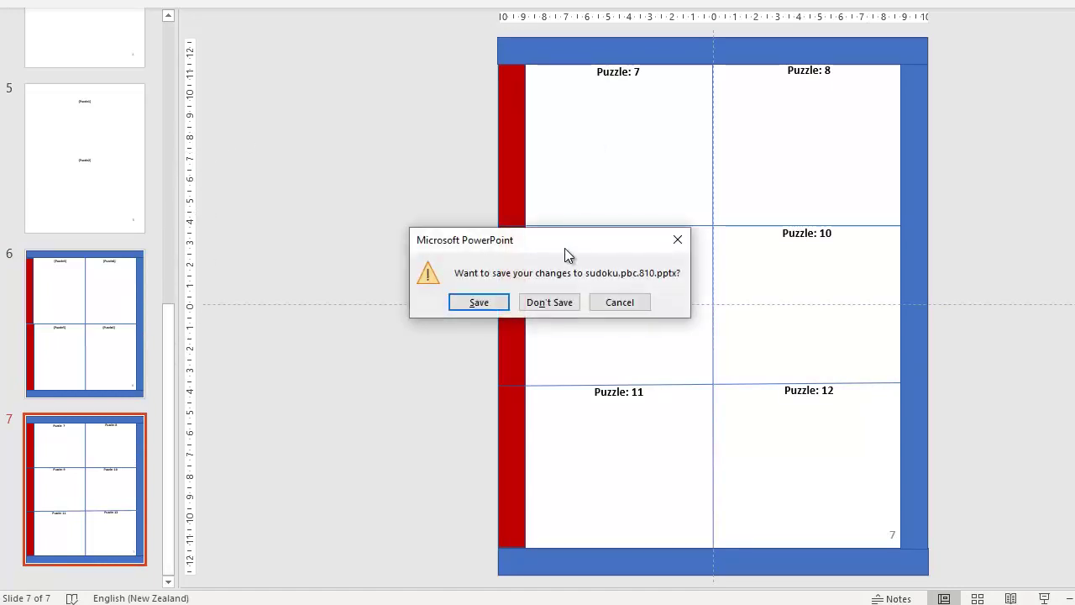
left_click(487, 303)
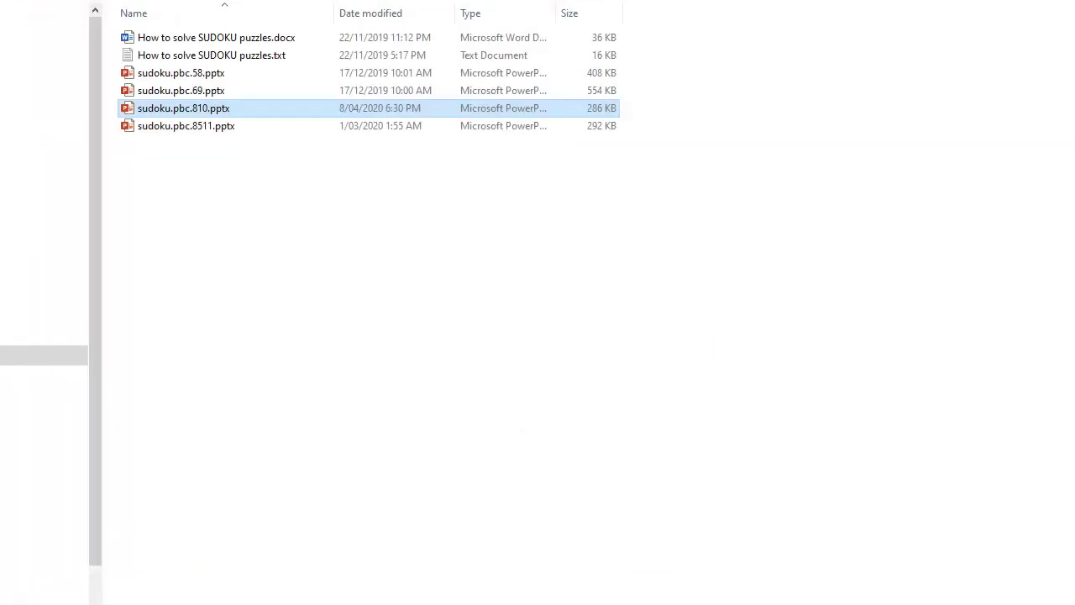
key("alt+Tab")
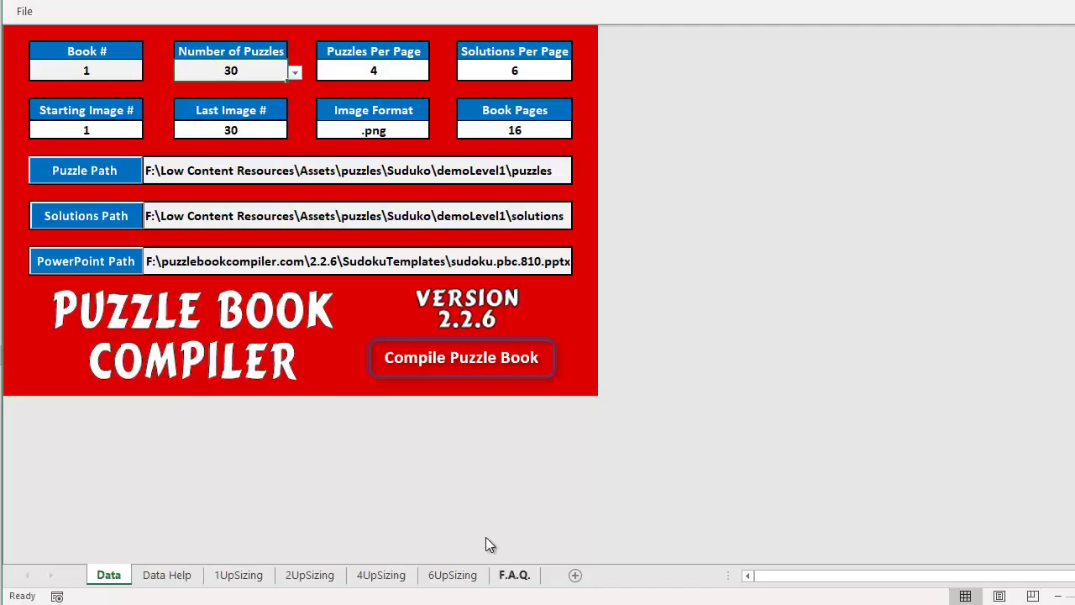
Step: Run Compile Puzzle Book to generate the 16-slide Sudoku deck in PowerPoint
left_click(428, 359)
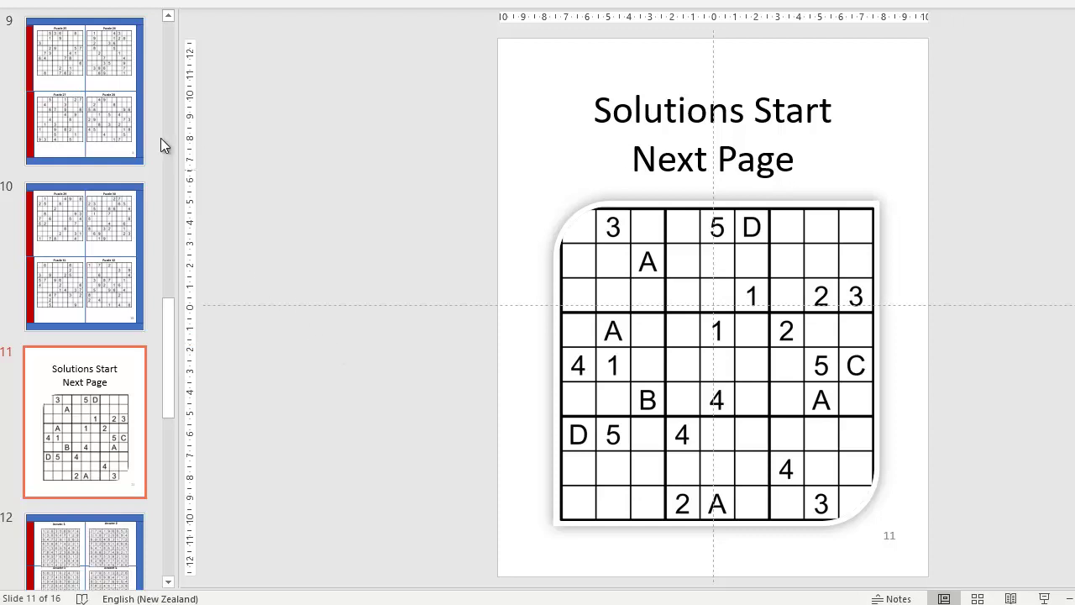
Step: Inspect slide 9 with Puzzles 25–28 and slide 12, the solutions page
left_click(104, 118)
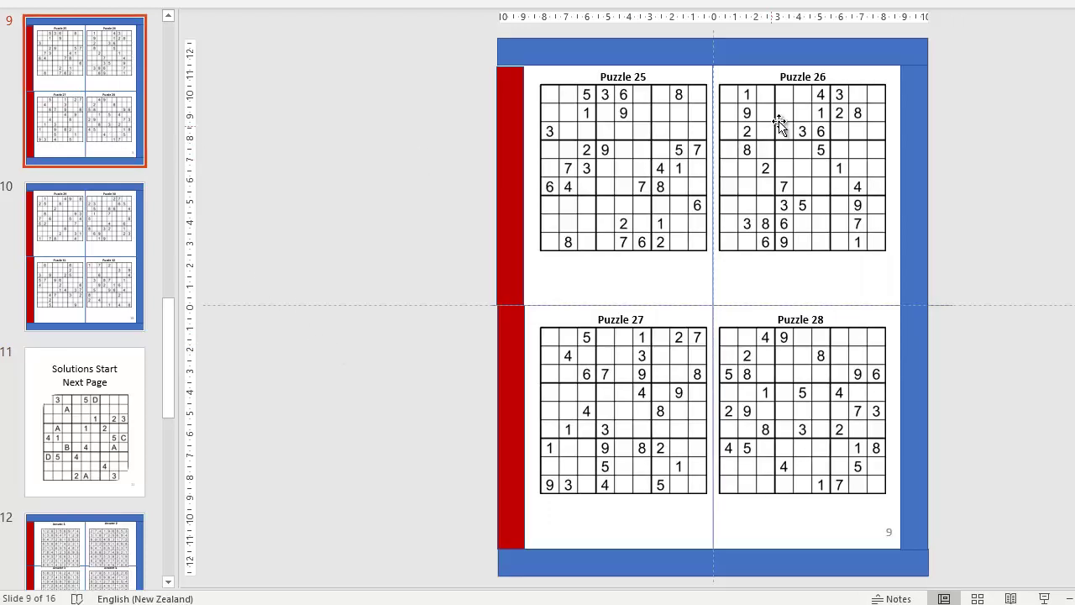
left_click(108, 537)
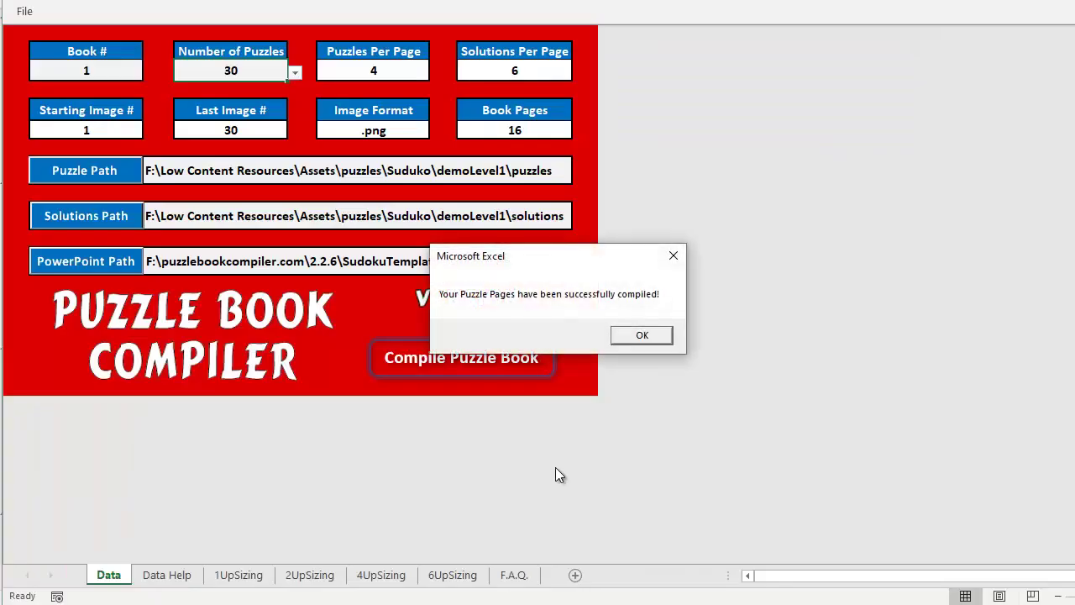
Step: On the 6UpSizing sheet, set the 8" x 10" From Top value in D18 to 60
left_click(641, 339)
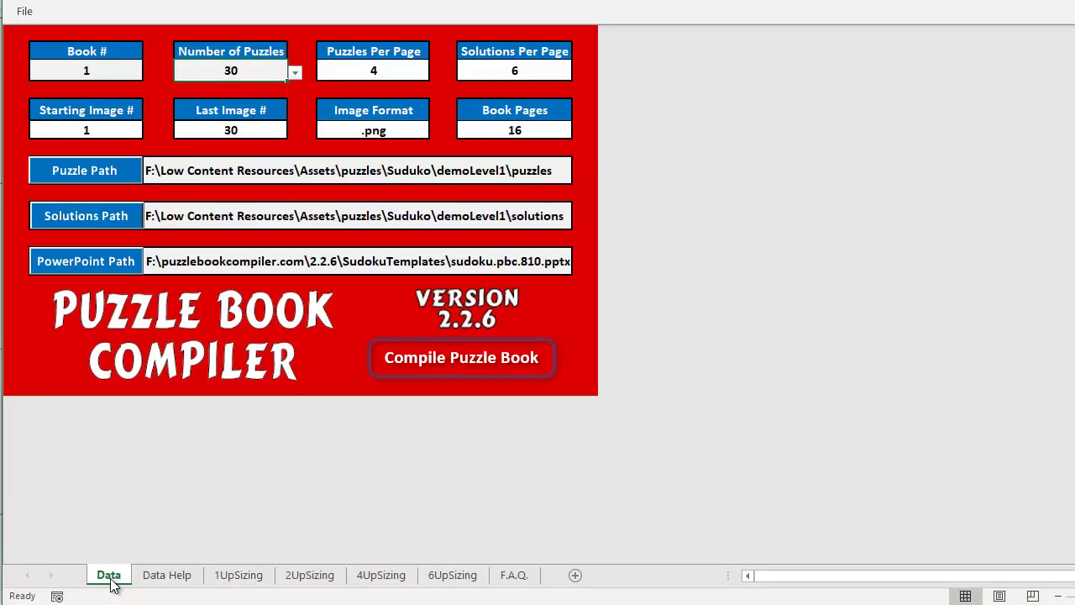
left_click(445, 575)
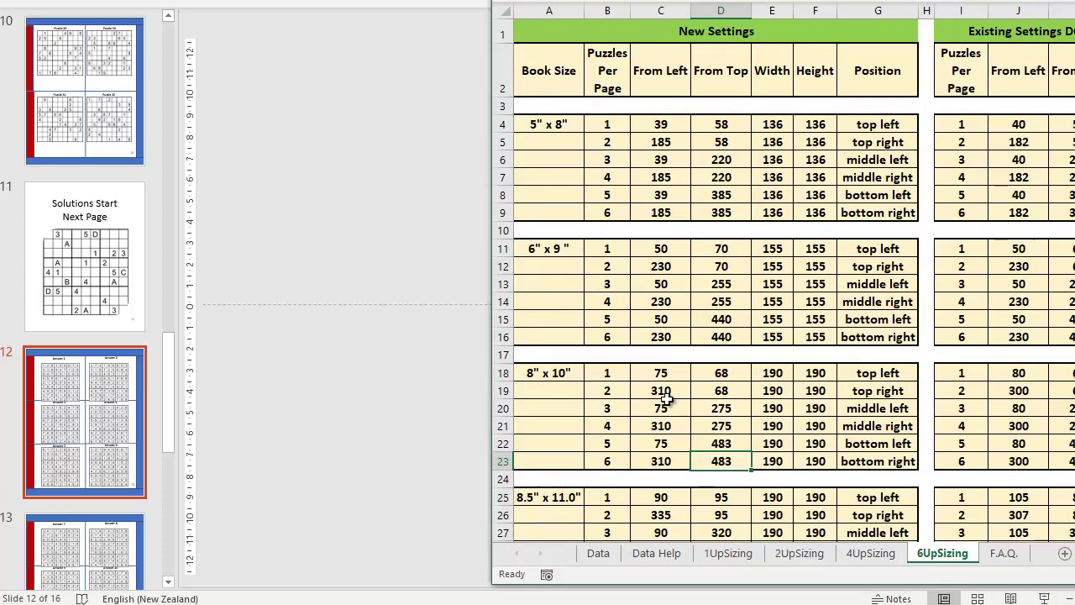
left_click(734, 376)
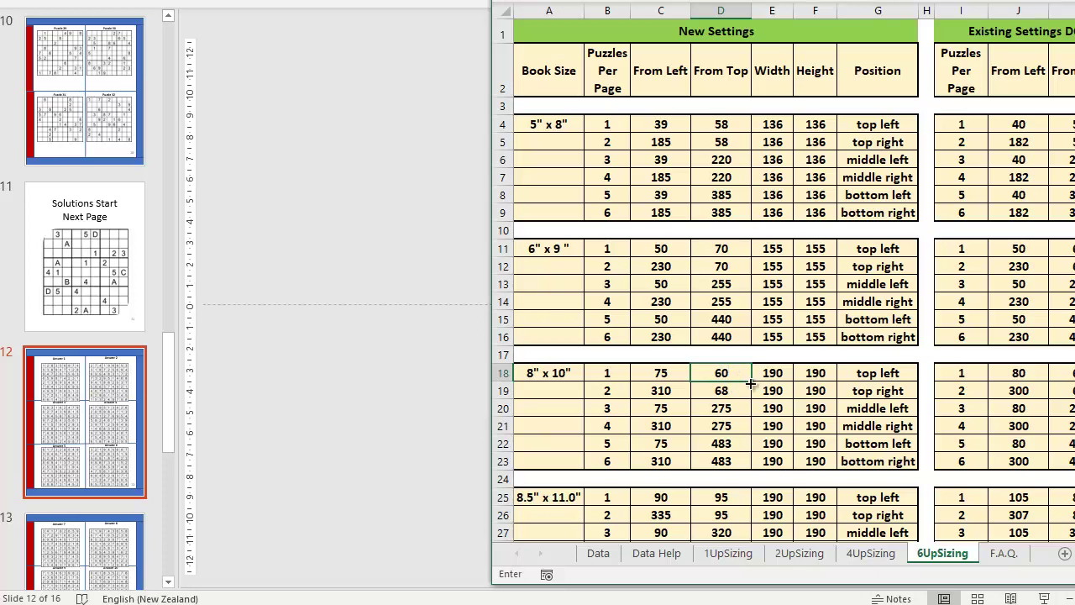
type("60")
key("Return")
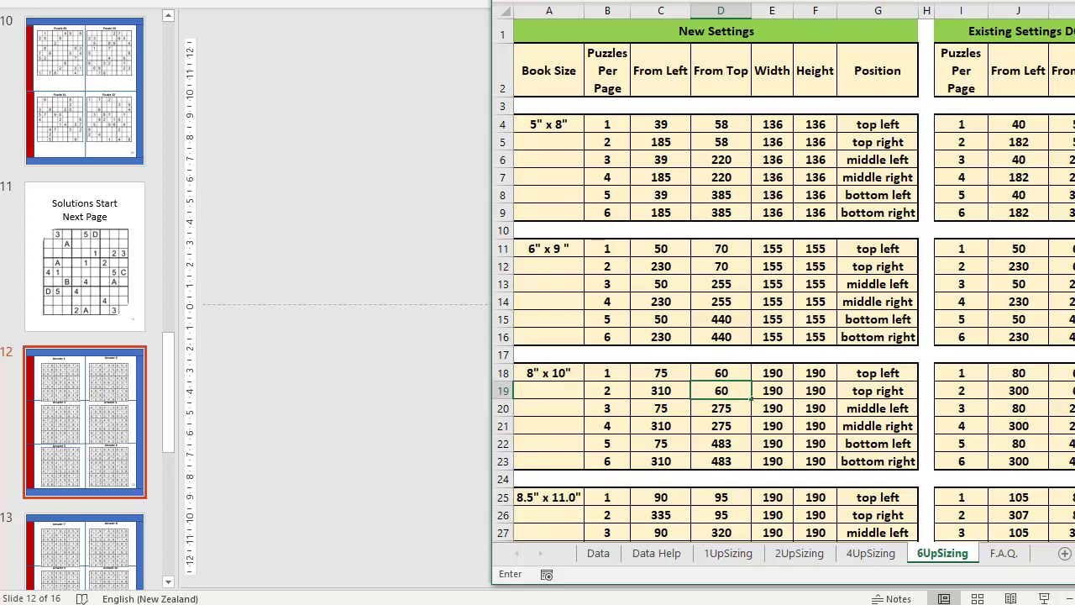
Step: Close the compiled presentation without saving and return to the Data sheet
left_click(359, 4)
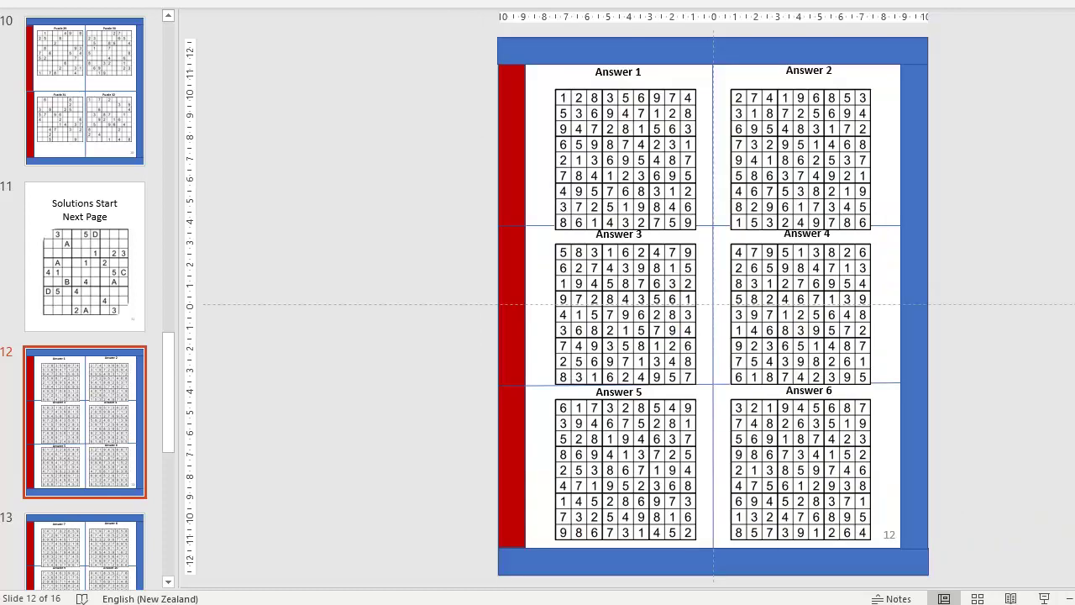
key("alt+F4")
left_click(556, 303)
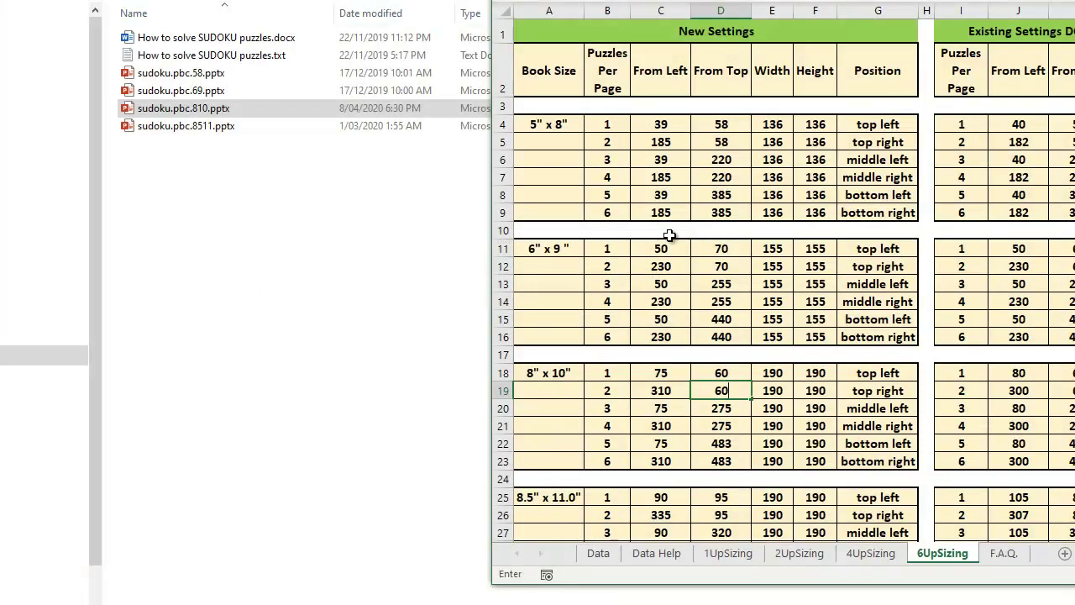
left_click(596, 555)
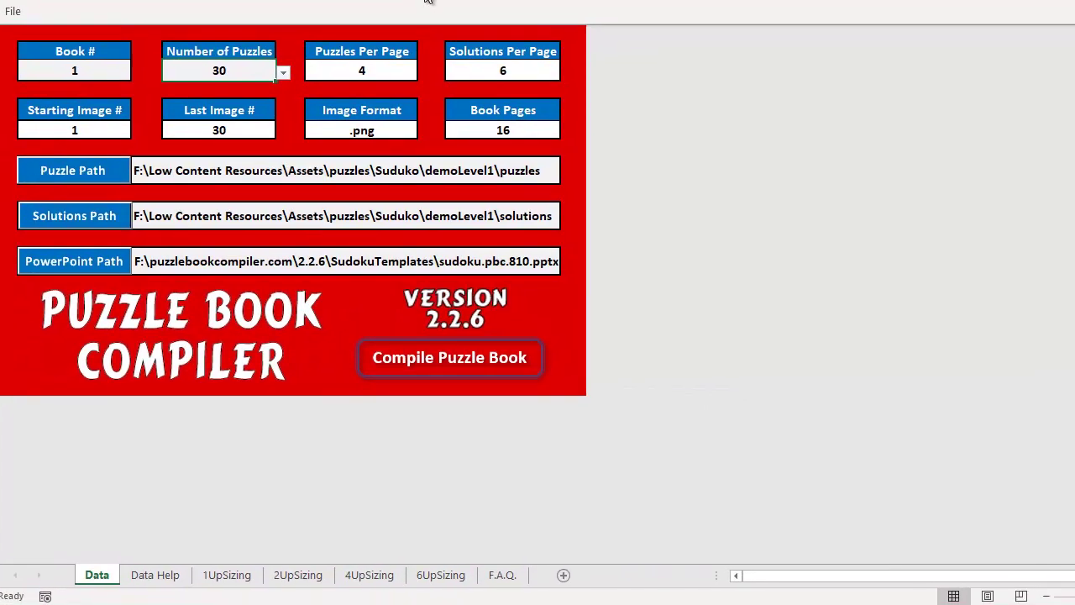
Step: Recompile the book with the new 60 From Top value and bring up the 16-slide deck
left_click(445, 358)
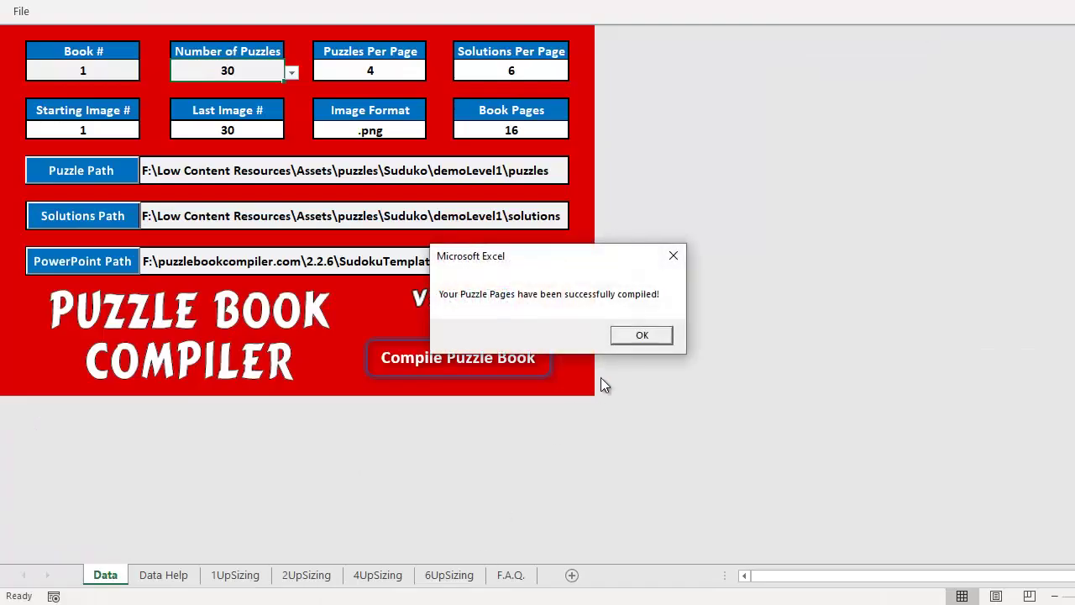
left_click(642, 335)
key("alt+Tab")
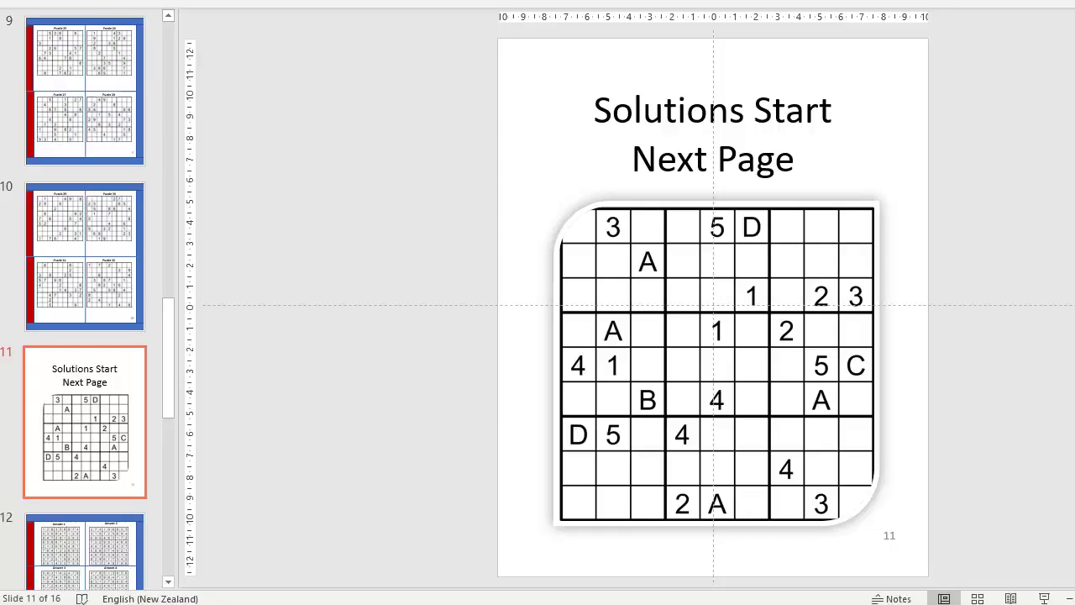
Step: Review slide 10 (Puzzles 29–32) and slide 12 (Answers 1–6), then close the deck without saving
left_click(84, 225)
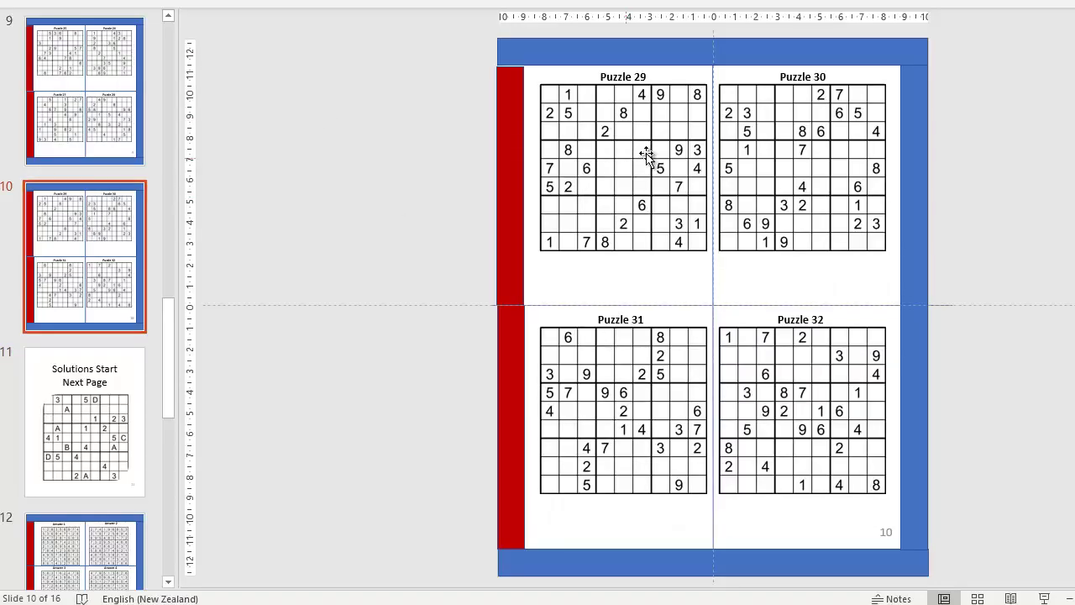
left_click(115, 545)
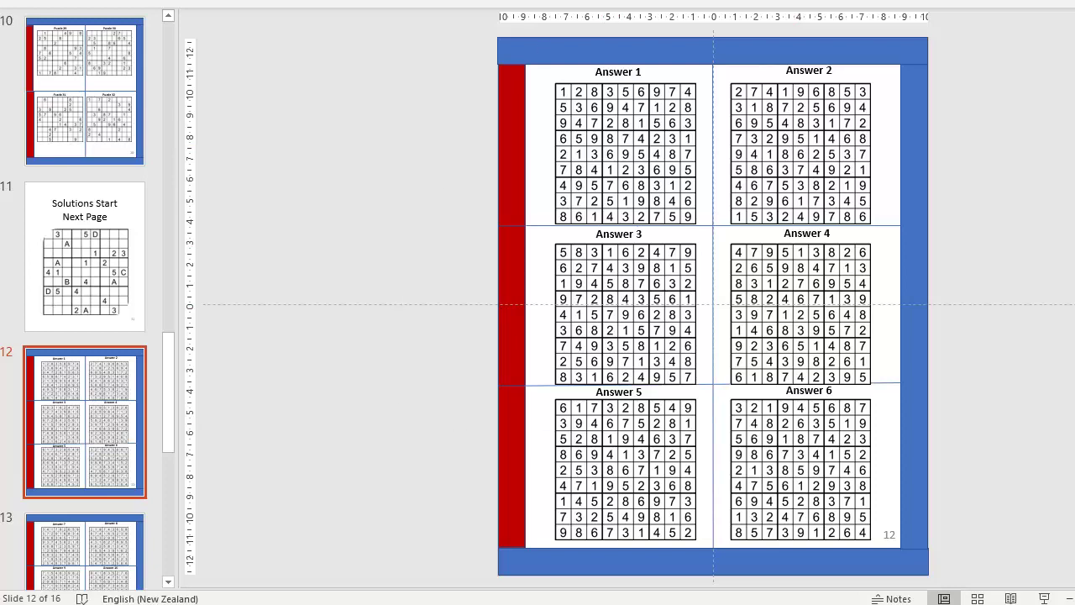
key("alt+F4")
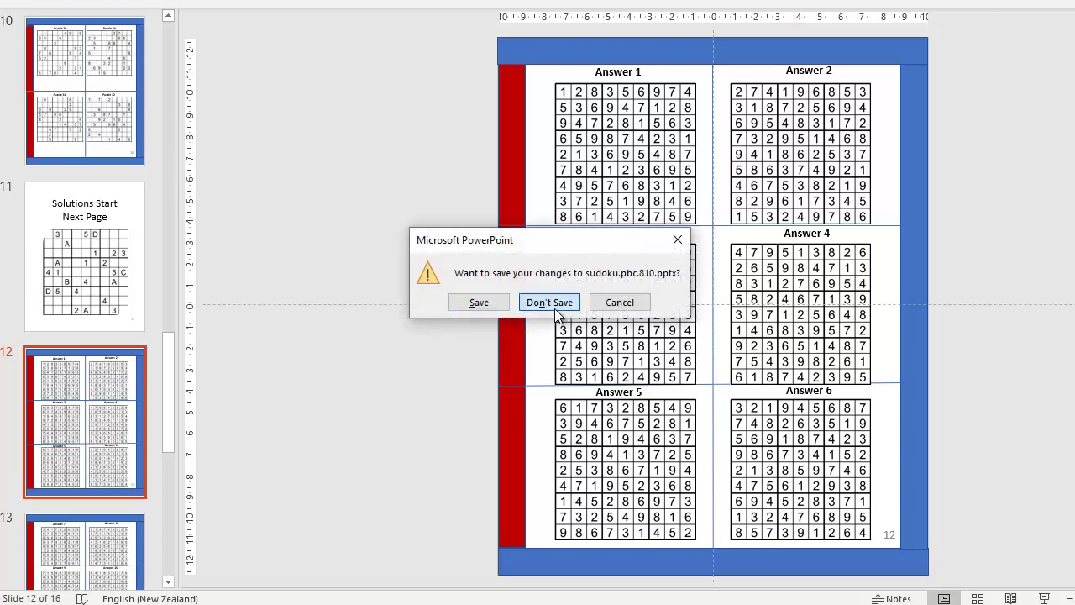
left_click(553, 307)
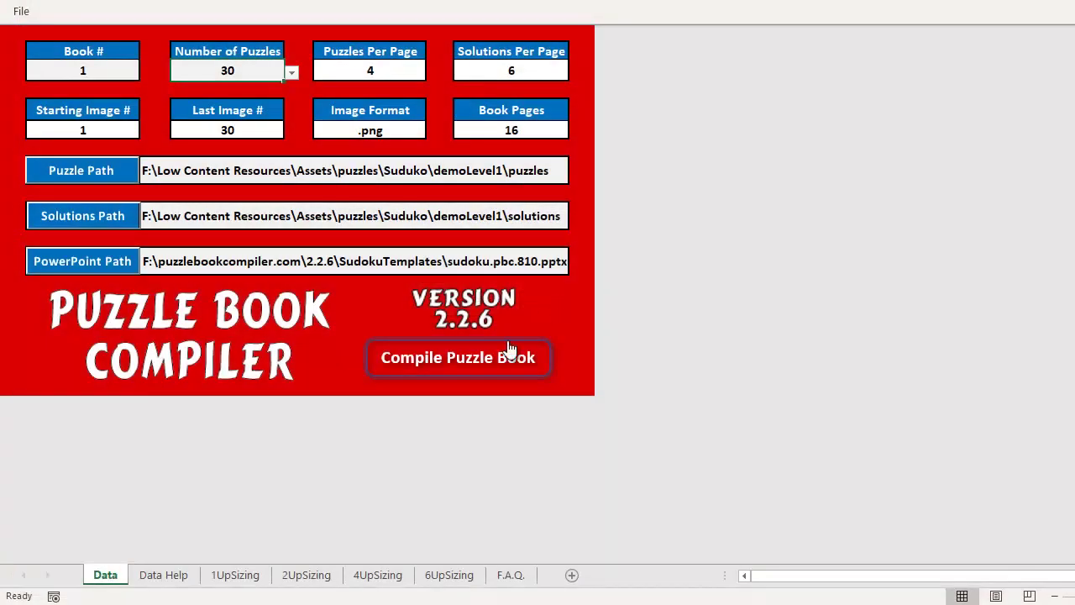
Step: Set 6UpSizing cells D18 and D19 to 50, then recompile the puzzle book from the Data sheet
left_click(436, 577)
left_click(243, 395)
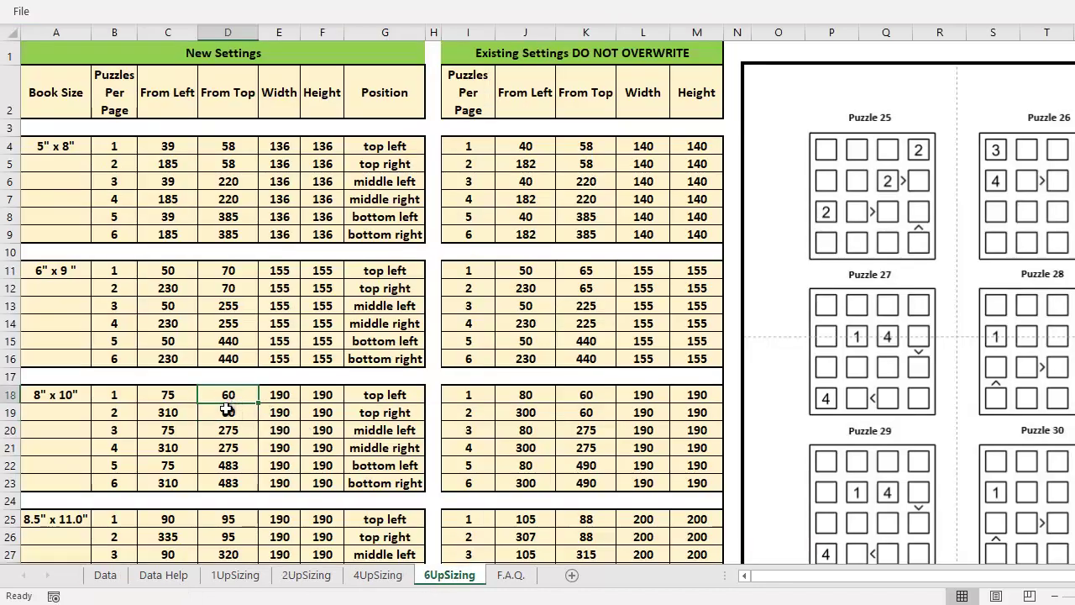
type("50")
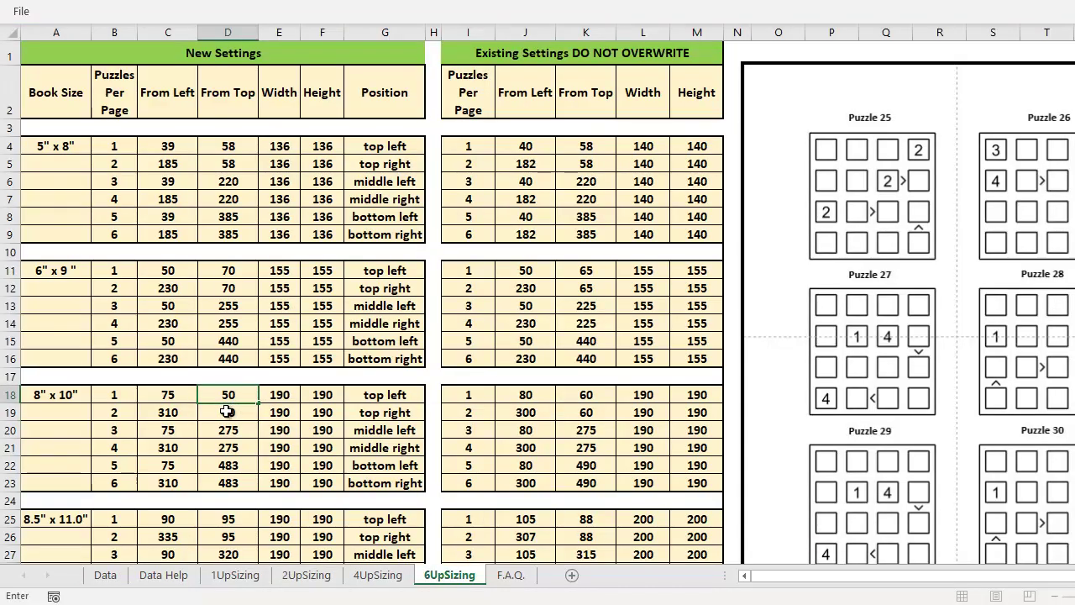
key("Return")
type("5")
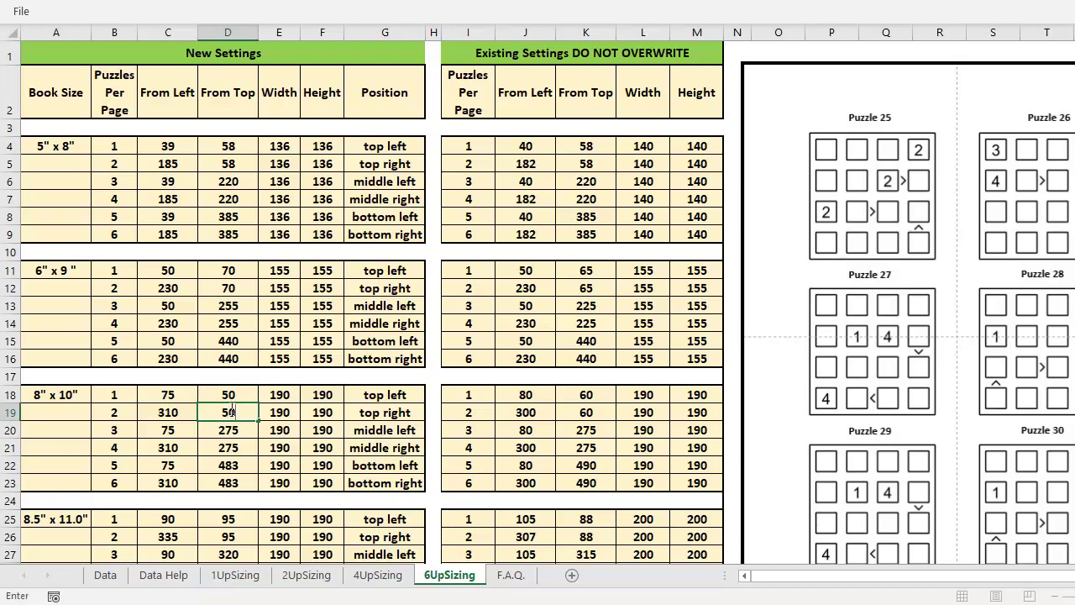
type("0")
left_click(105, 574)
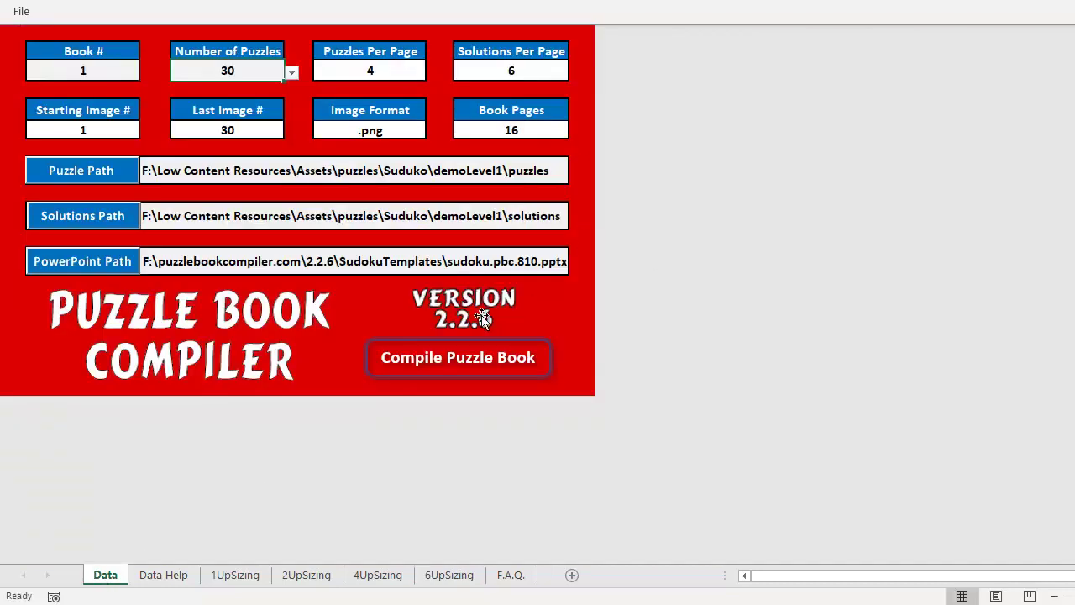
left_click(458, 361)
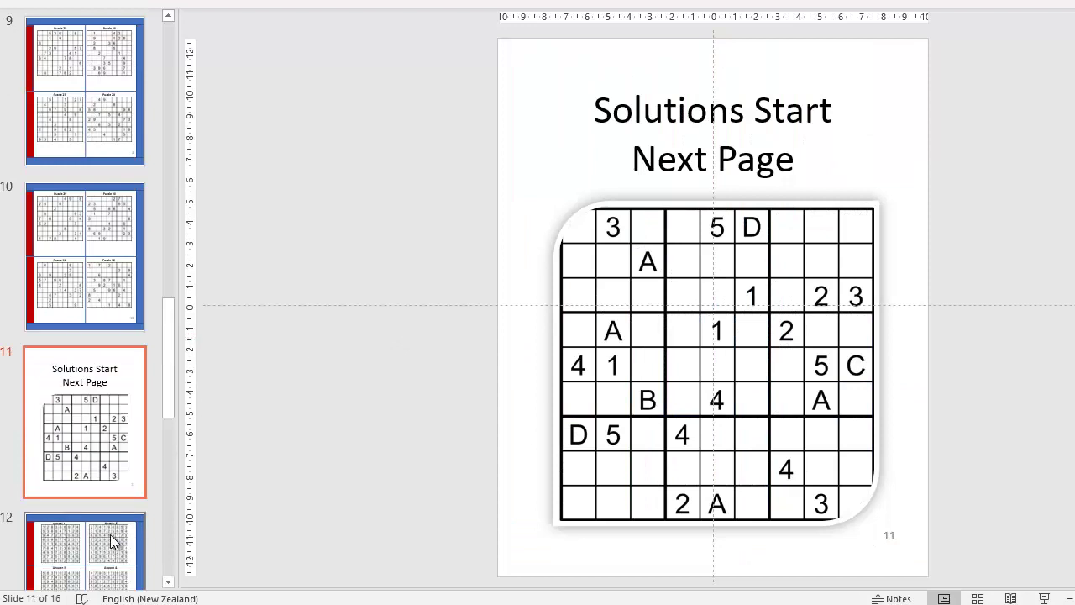
Step: Check the slide 12 answers in the recompiled deck and close it without saving
left_click(110, 534)
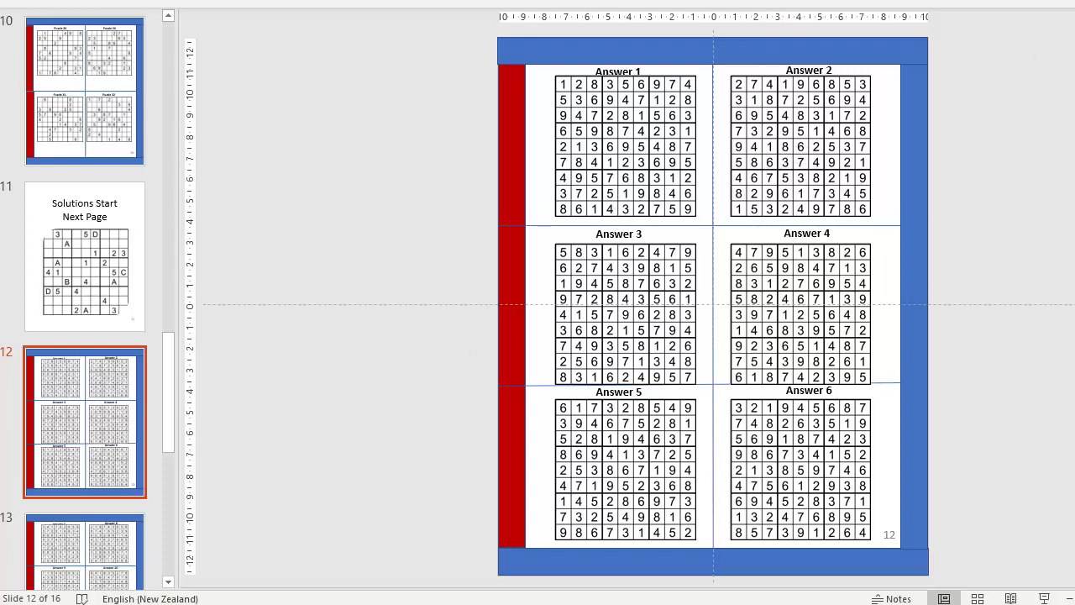
key("alt+F4")
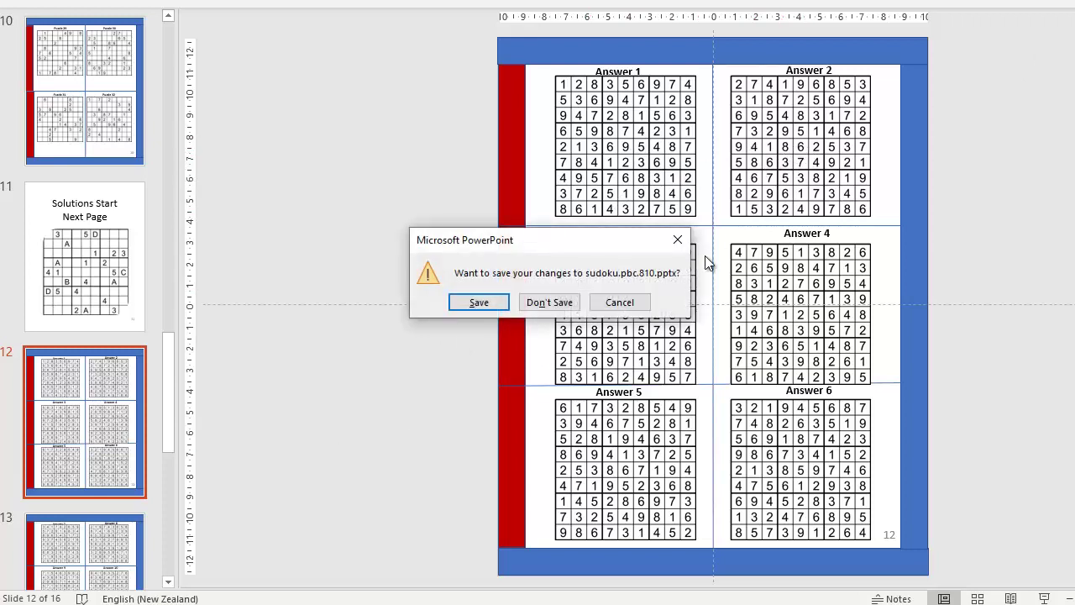
left_click(559, 306)
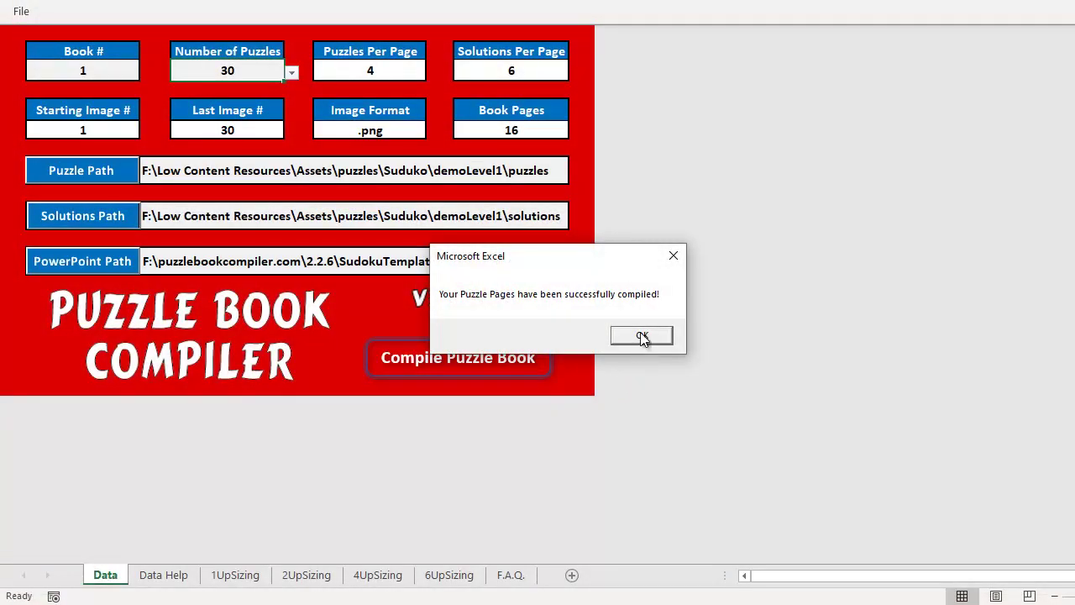
Step: Dismiss the success message and enter 55 in 6UpSizing cells D18 and D19, returning to the Data sheet
left_click(641, 336)
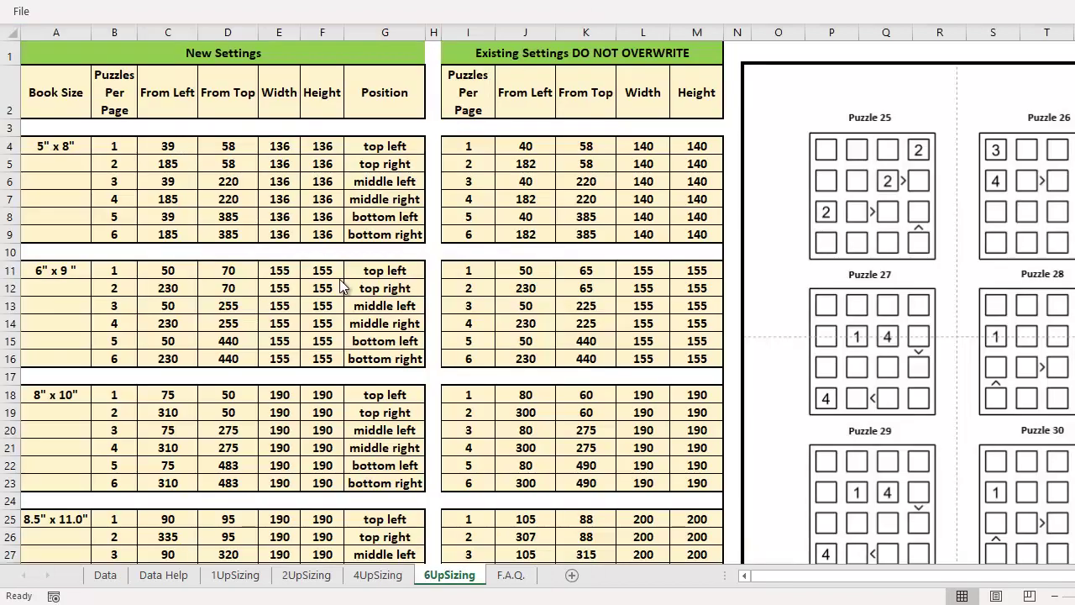
left_click(230, 409)
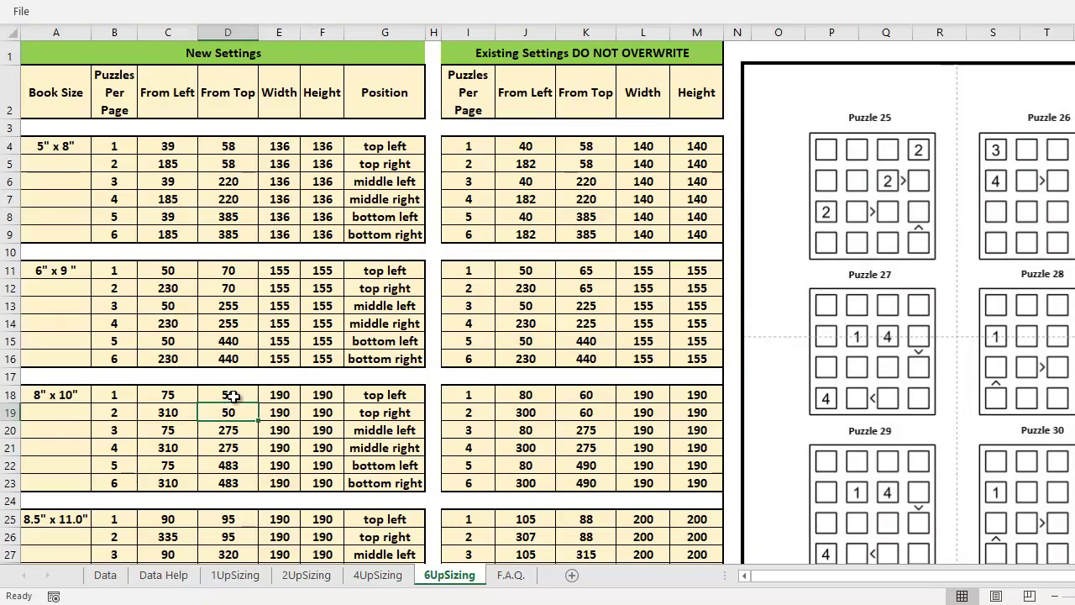
left_click(231, 397)
type("55")
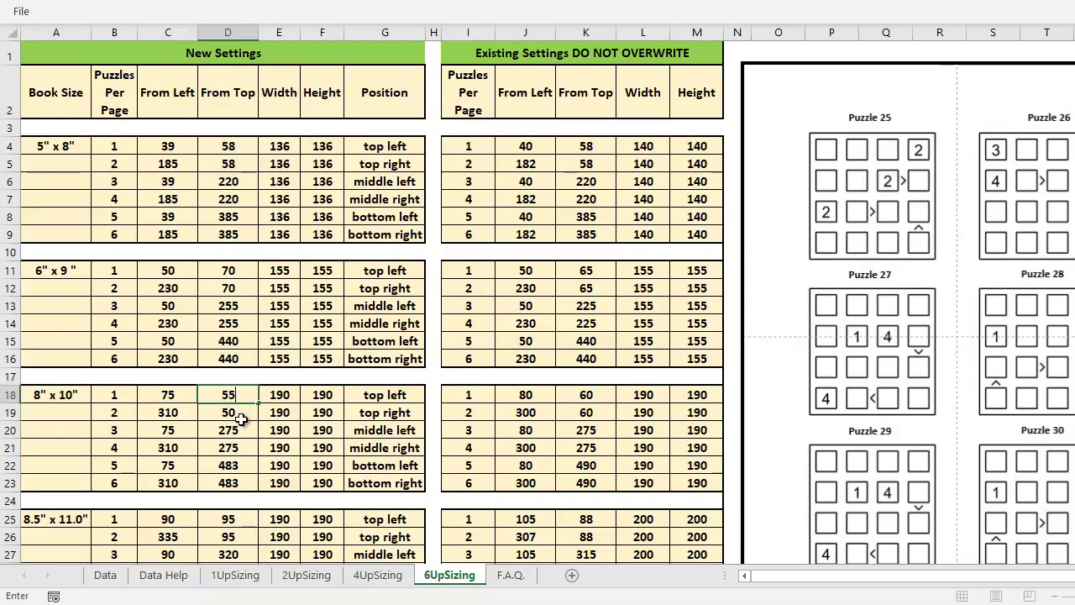
key("Return")
type("55")
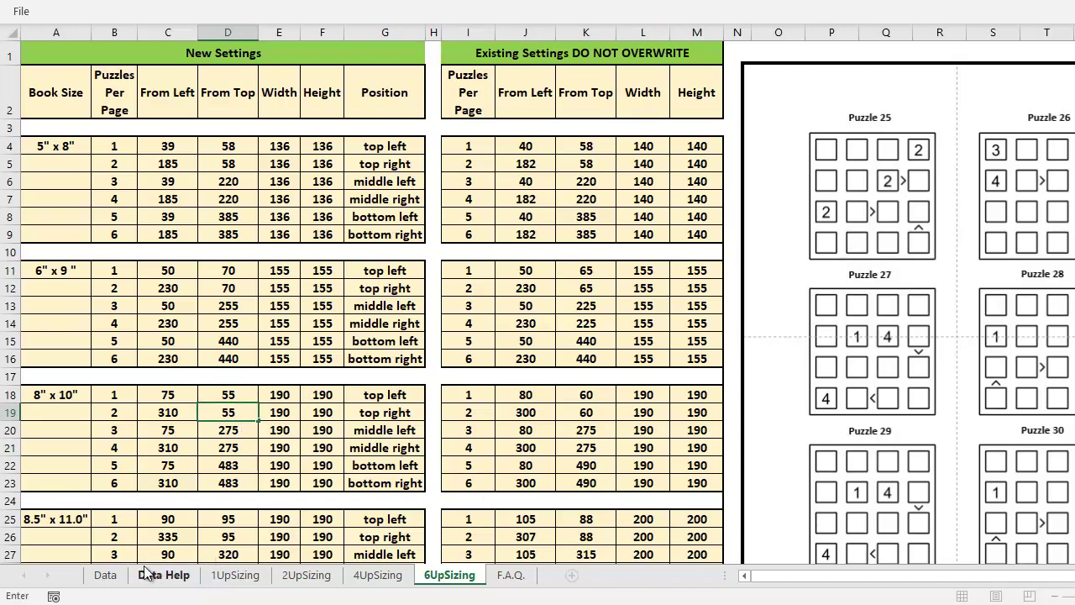
left_click(105, 574)
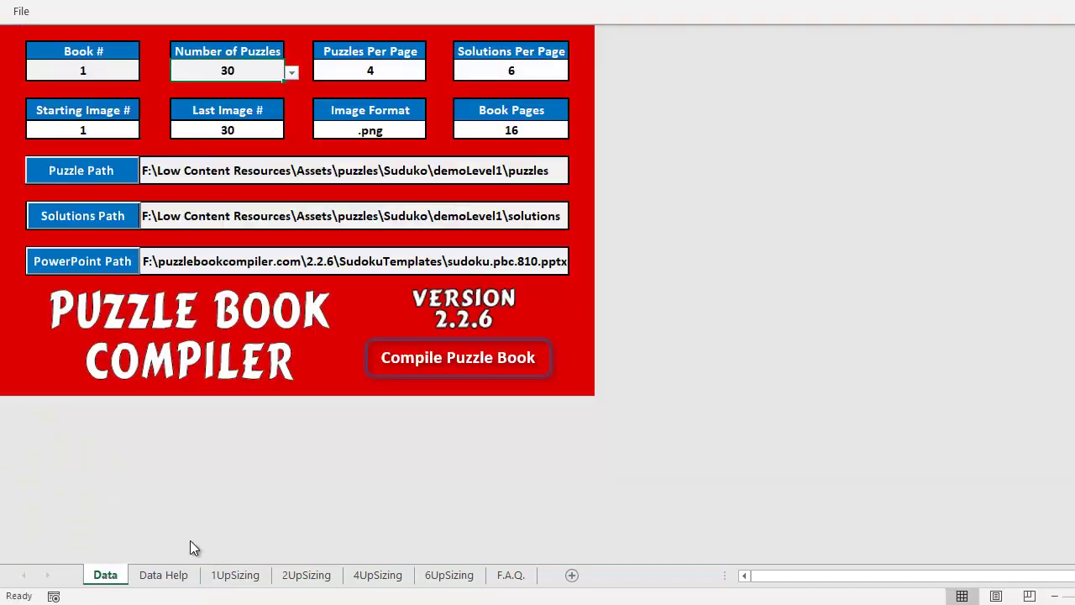
Step: Recompile the book, check slide 12's answers, close it without saving and dismiss the success message
left_click(460, 356)
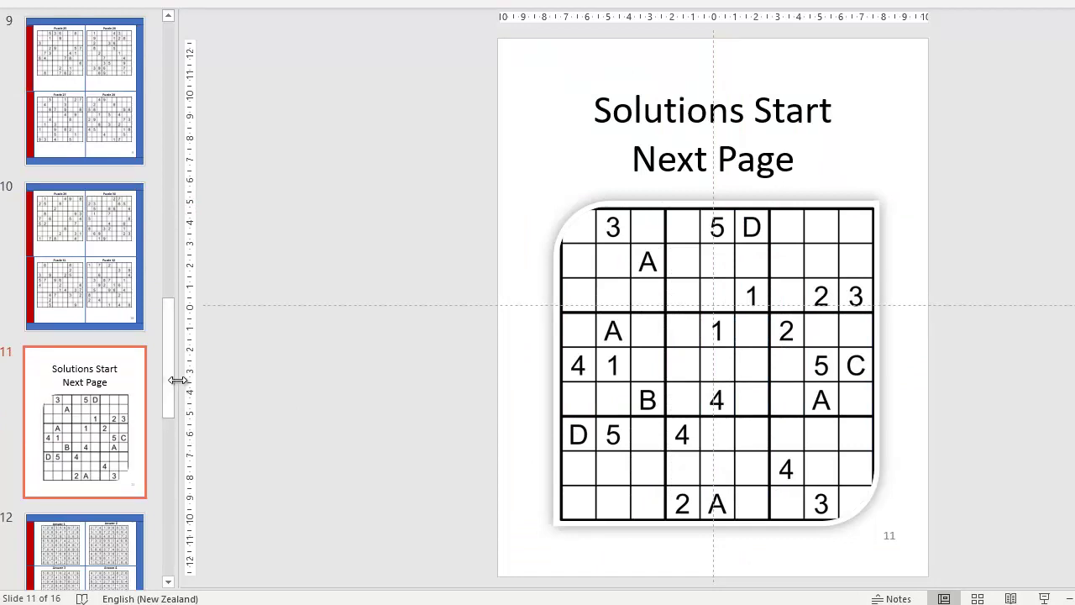
left_click_drag(167, 366, 163, 452)
left_click(113, 208)
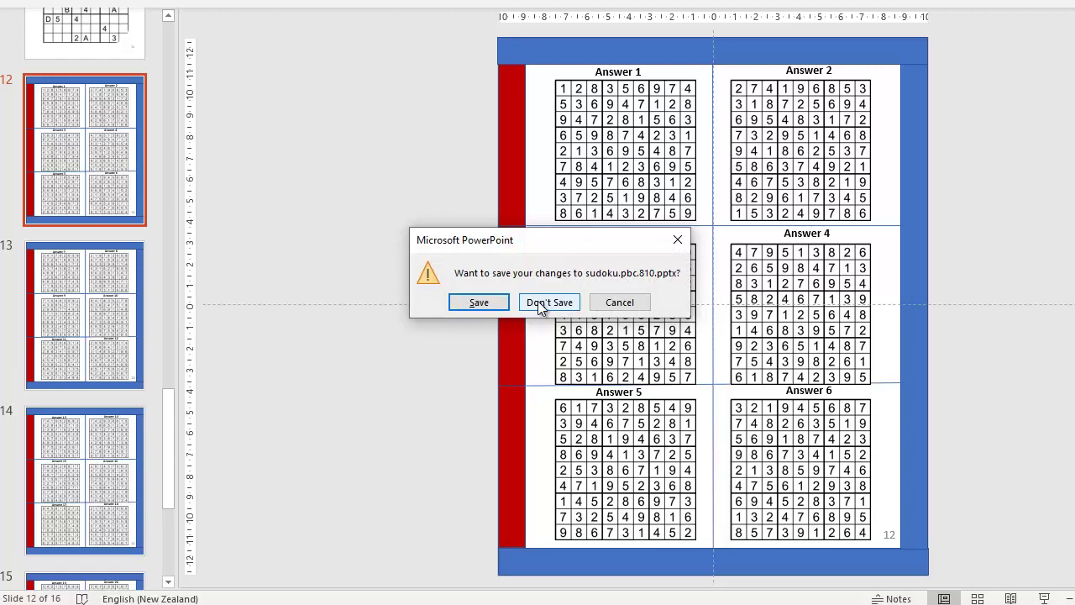
left_click(537, 301)
left_click(652, 334)
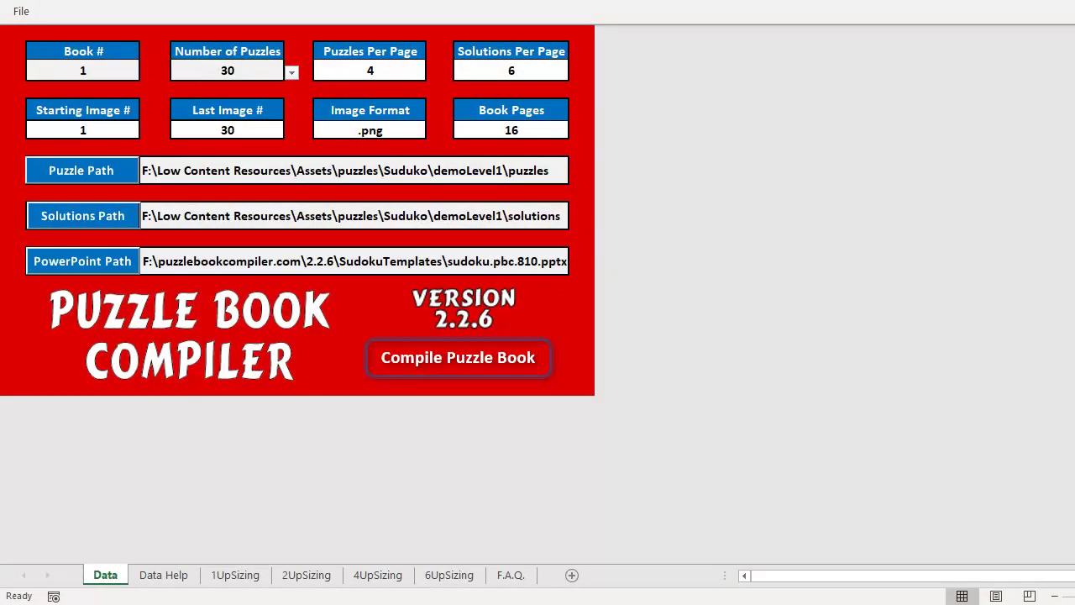
Step: Open the sudoku.pbc.810.pptx template from the SudokuTemplates folder and go to slide 6
left_click(470, 598)
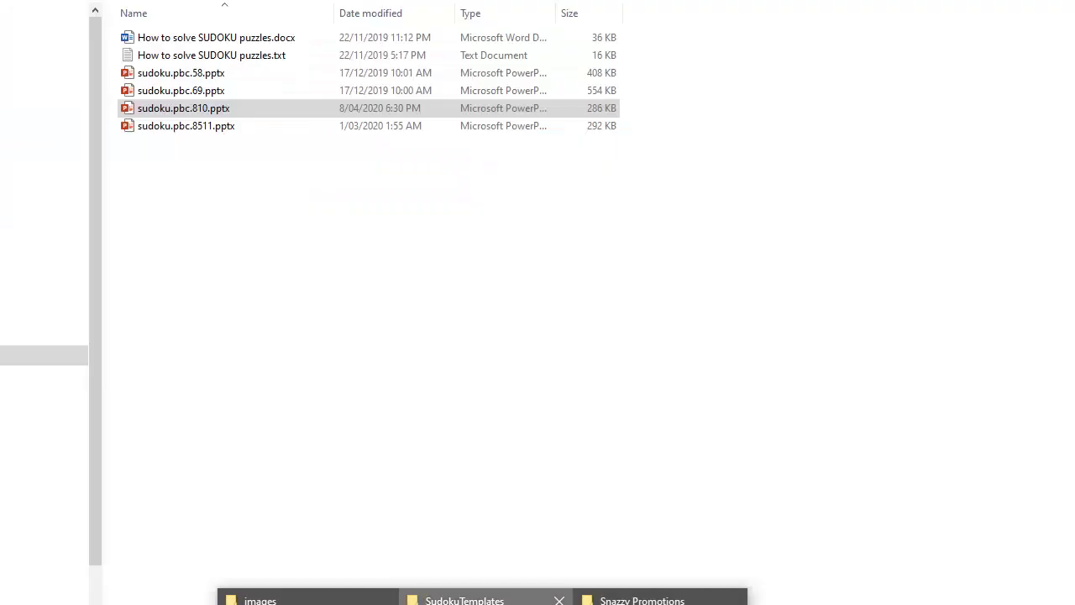
double_click(242, 108)
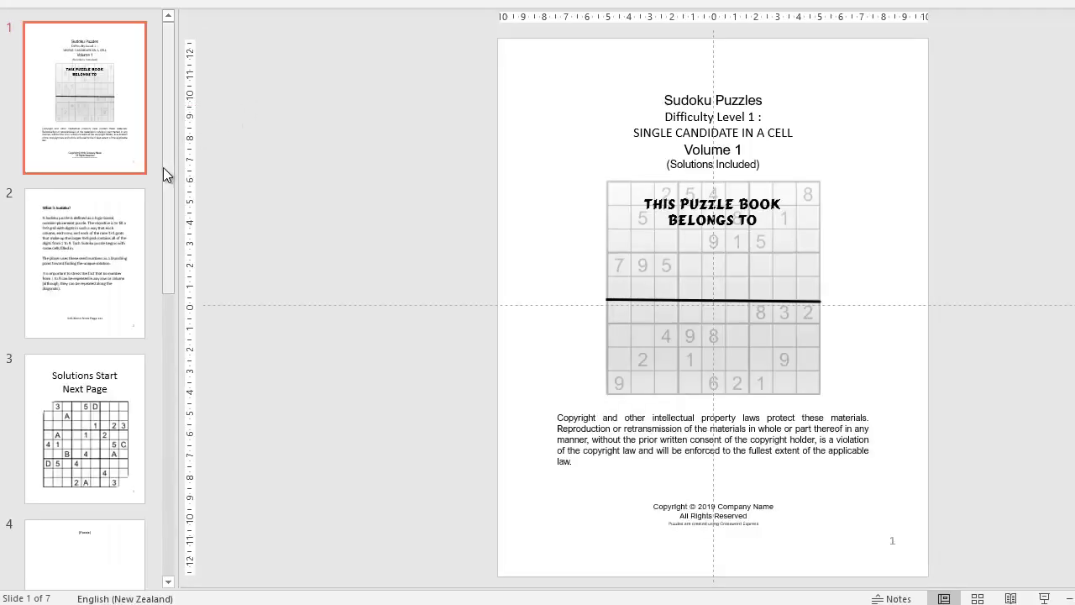
left_click_drag(169, 157, 137, 504)
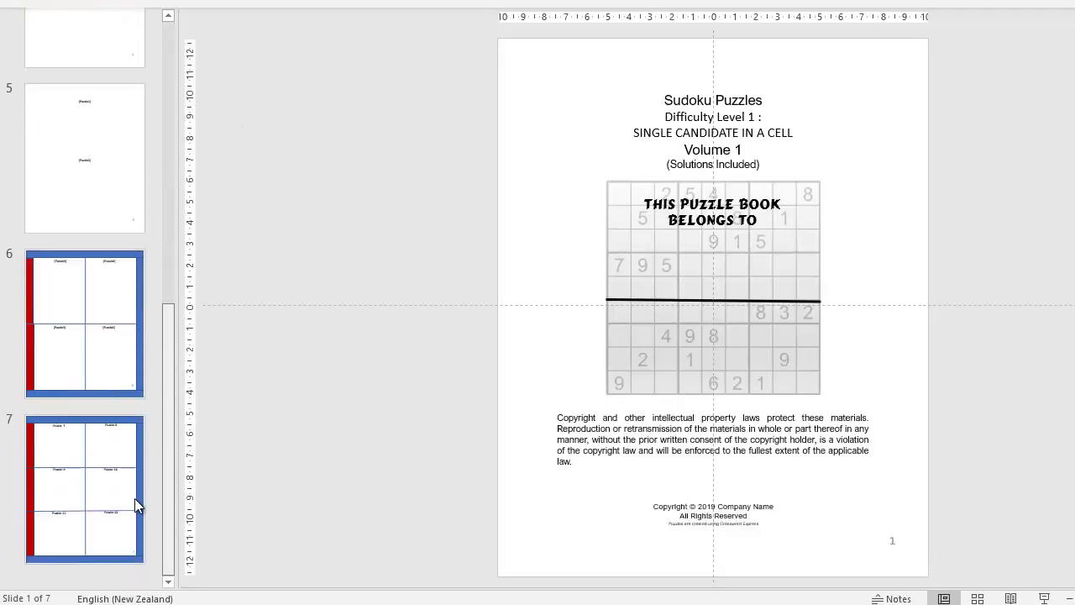
left_click(137, 350)
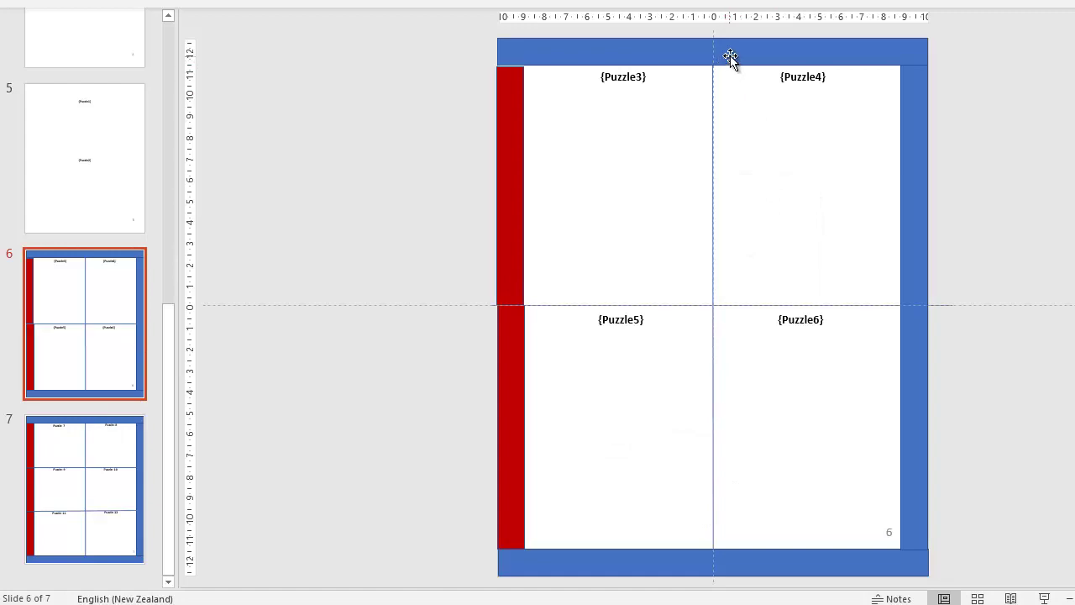
Step: Delete slide 6's top, right and bottom blue bars, both red side bars and both divider lines
left_click(690, 56)
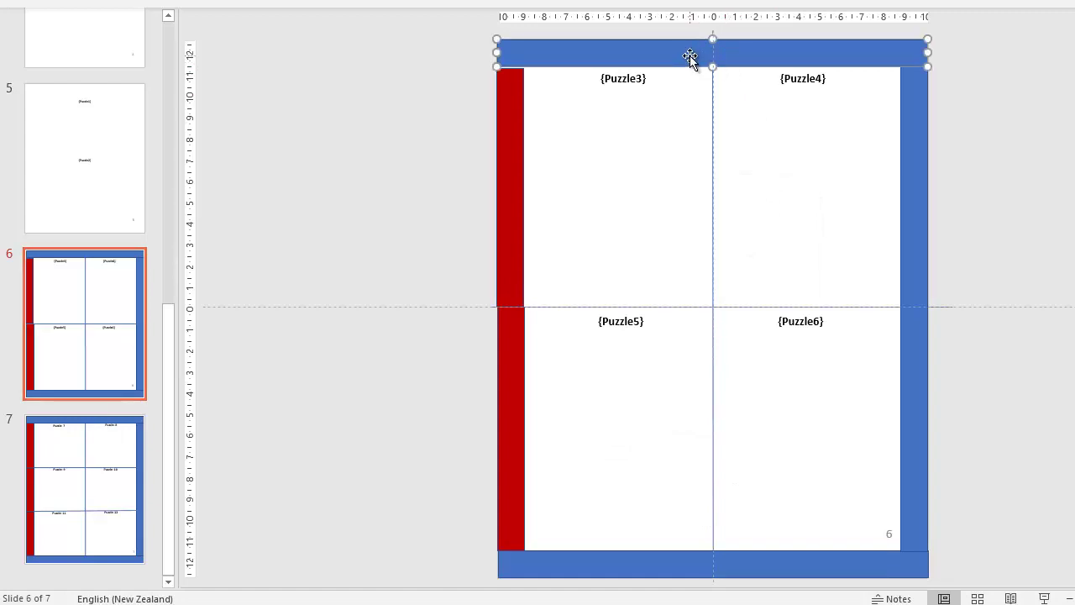
key("Delete")
left_click(913, 202)
key("Delete")
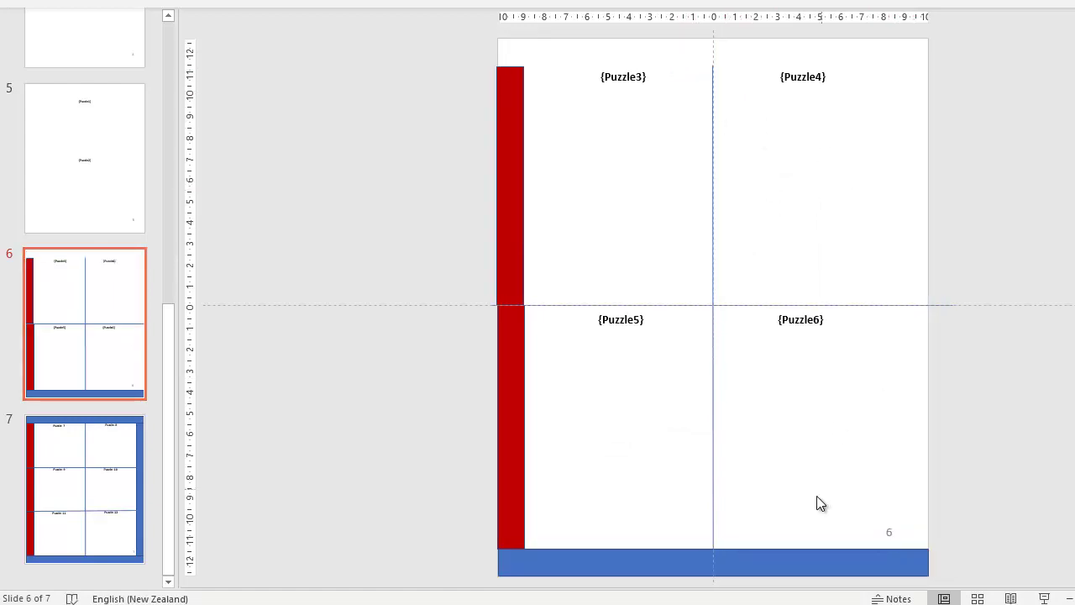
left_click(773, 558)
key("Delete")
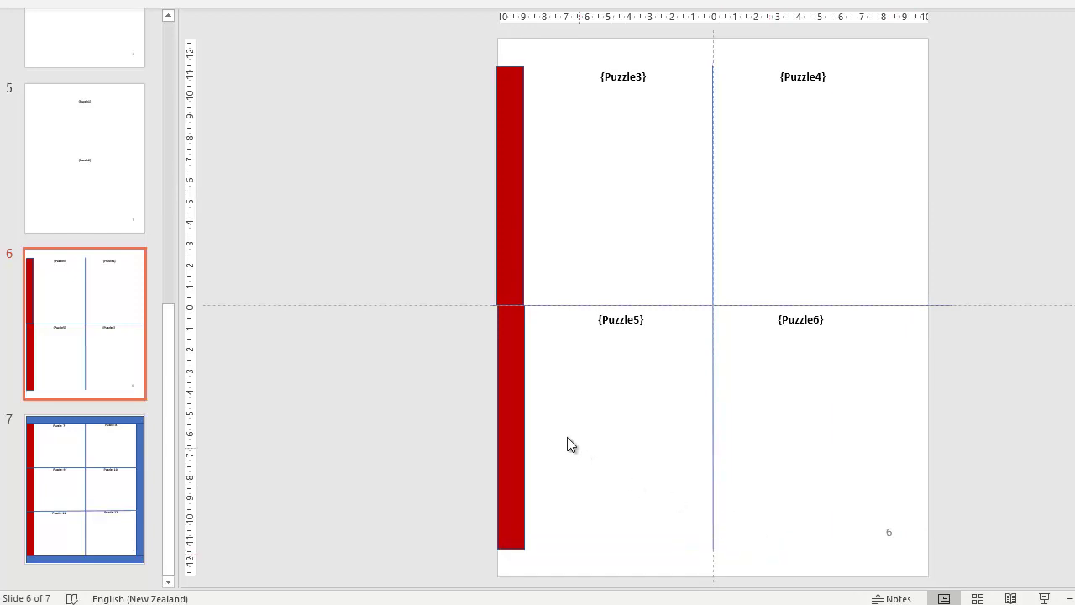
left_click(514, 409)
key("Delete")
left_click(521, 257)
key("Delete")
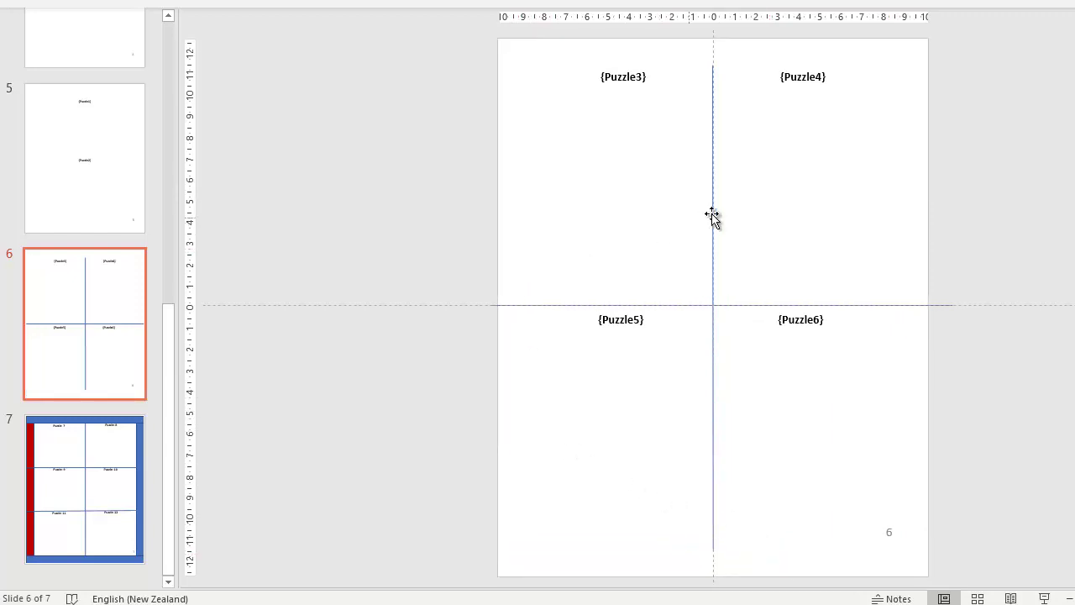
left_click(712, 216)
key("Delete")
left_click(732, 307)
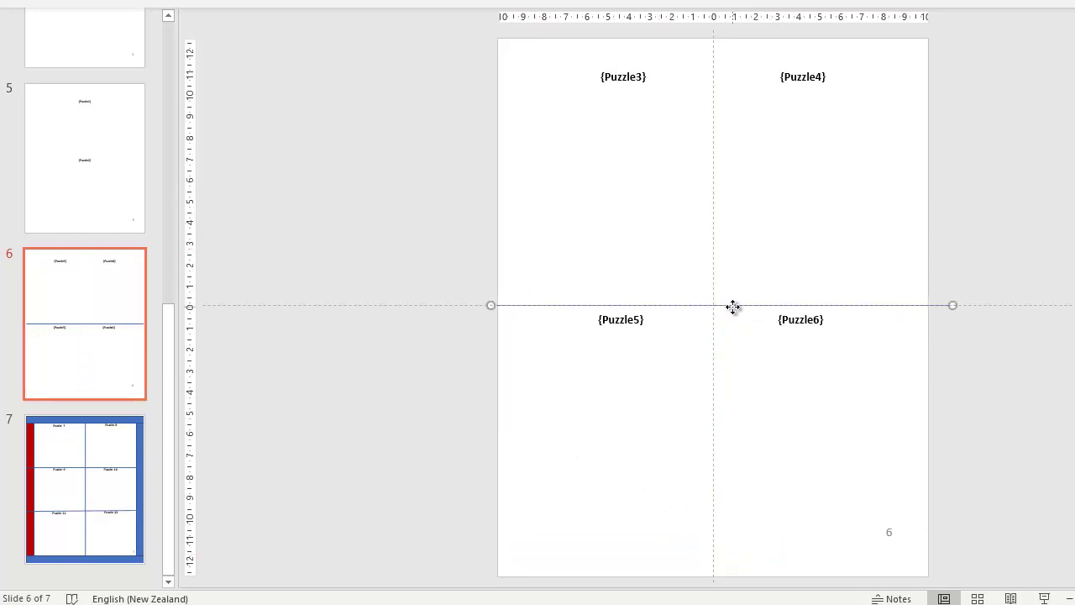
key("Delete")
Step: On slide 7, delete the three red bar segments and the three grid divider lines
left_click(115, 455)
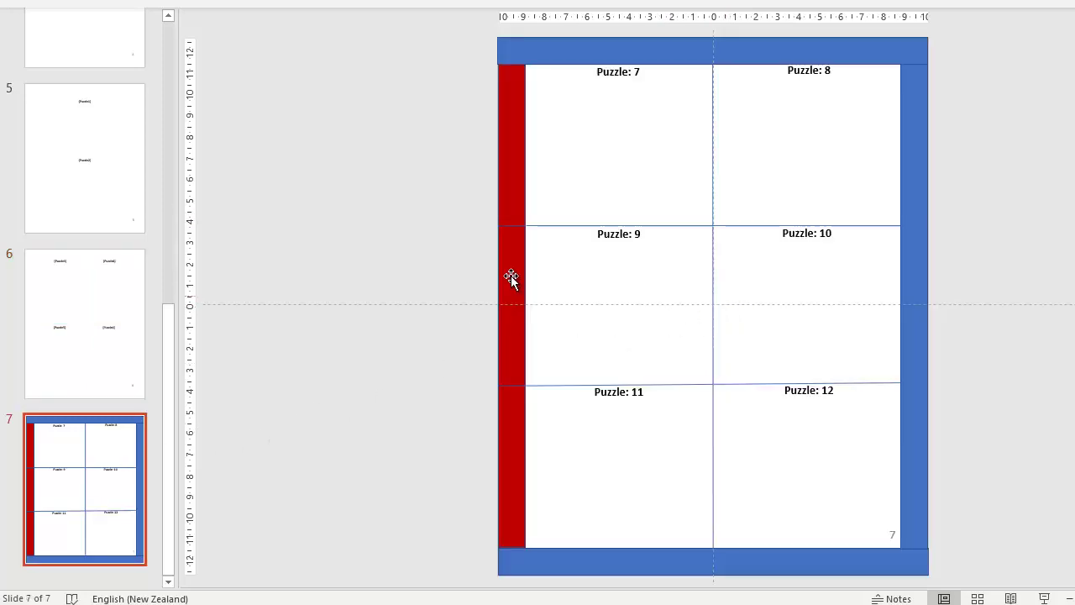
left_click(521, 218)
key("Delete")
left_click(506, 336)
key("Delete")
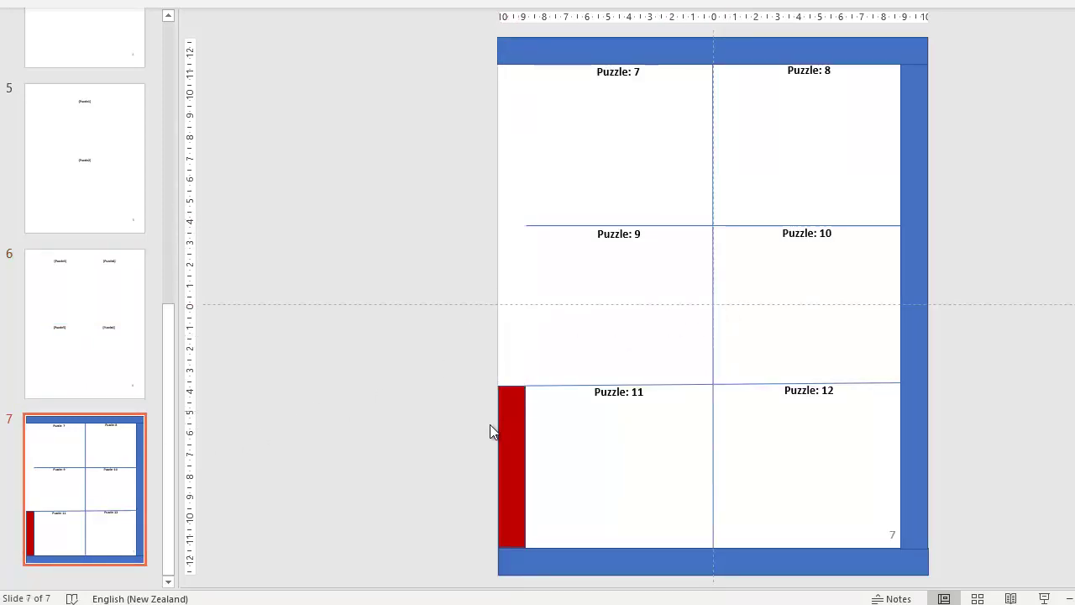
left_click(510, 436)
key("Delete")
left_click(680, 225)
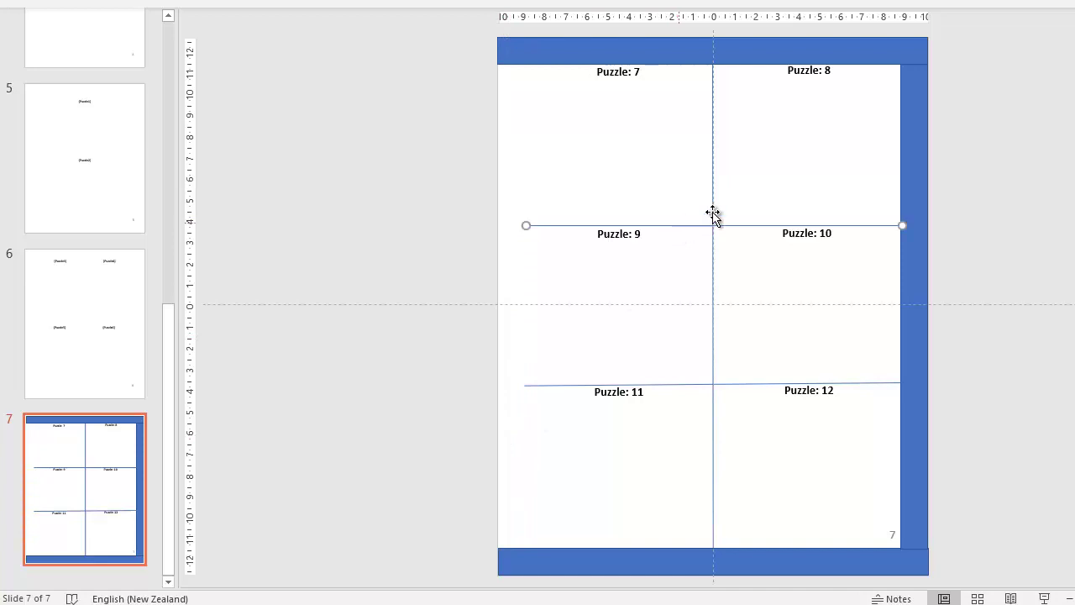
key("Delete")
left_click(715, 164)
key("Delete")
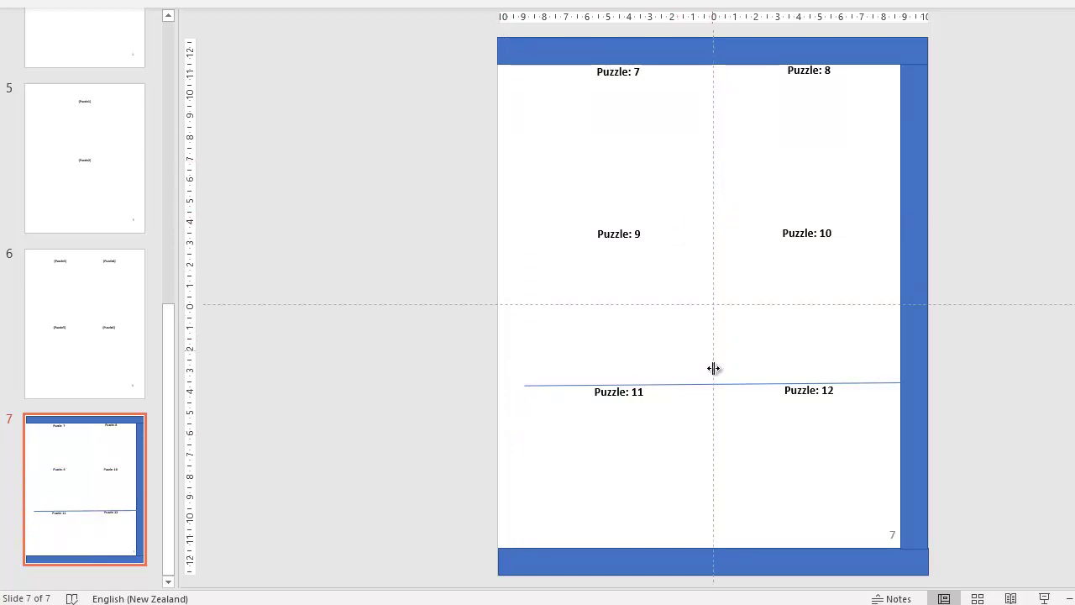
left_click(726, 382)
key("Delete")
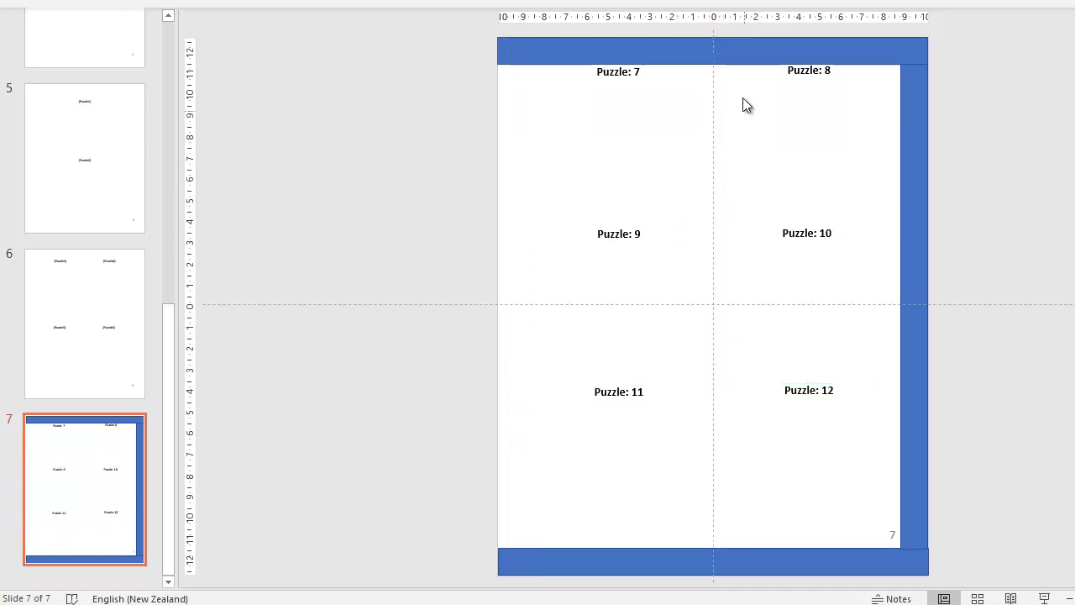
Step: Delete slide 7's top, right and bottom blue border bars, then save and close the template
left_click(753, 56)
key("Delete")
left_click(907, 146)
key("Delete")
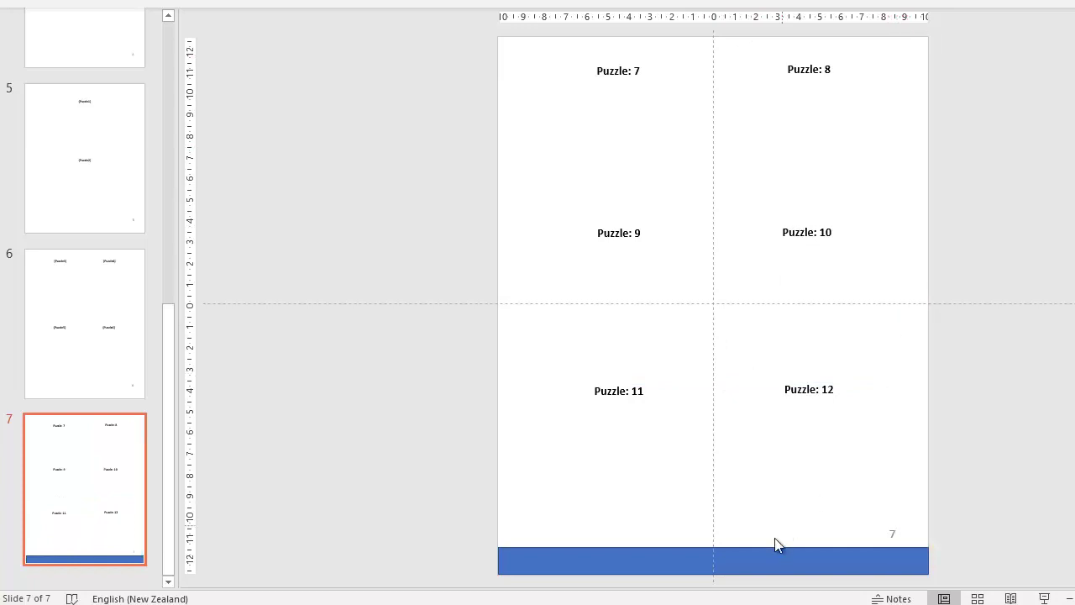
left_click(764, 558)
key("Delete")
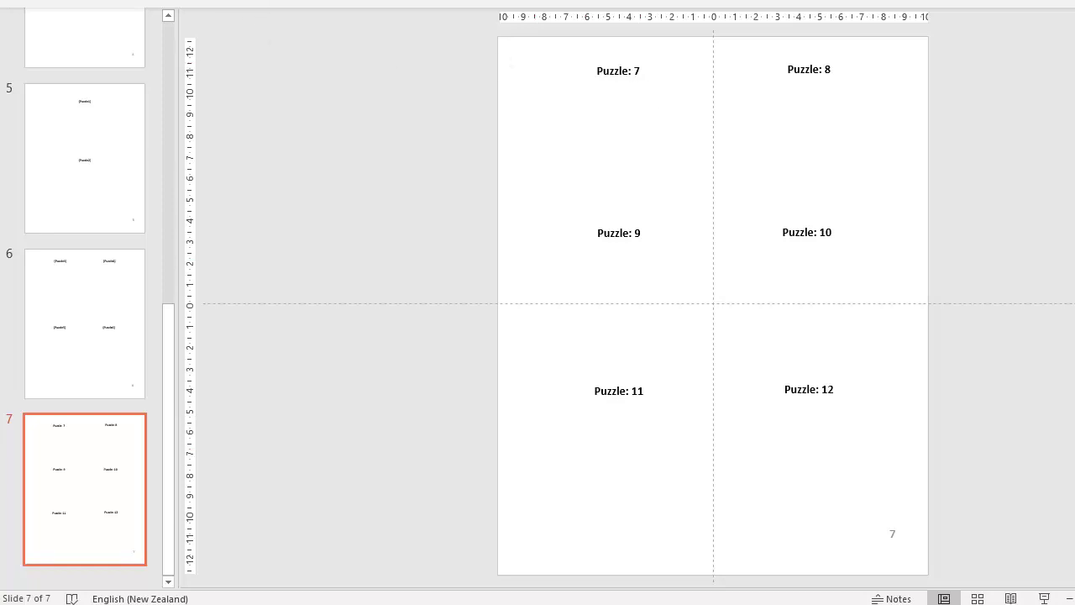
key("ctrl+w")
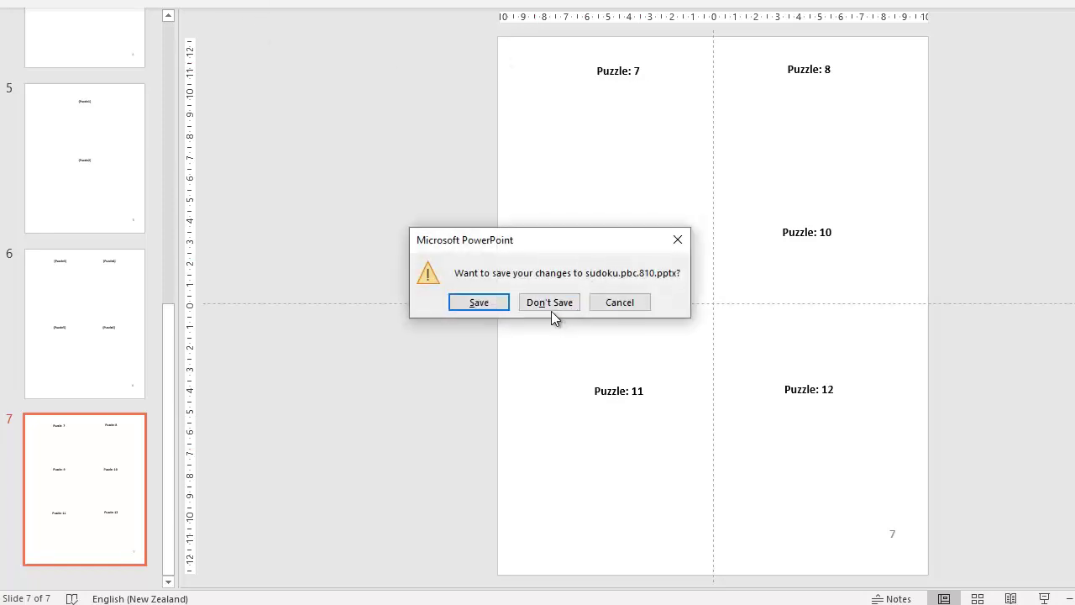
left_click(490, 308)
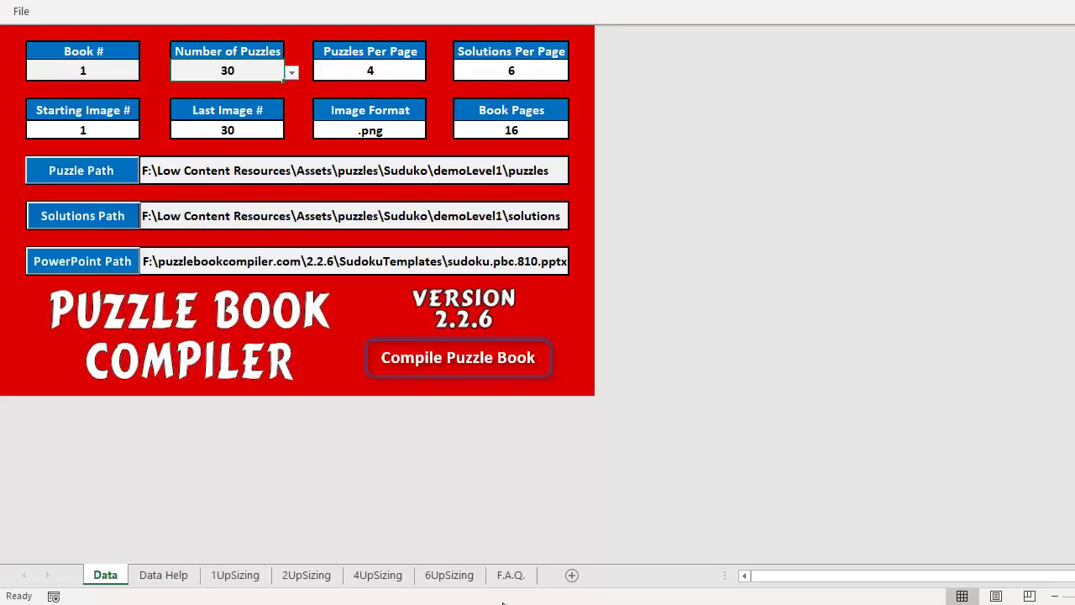
Step: Compile the book, confirm slide 12's answers are border-free, and close the deck without saving
left_click(445, 356)
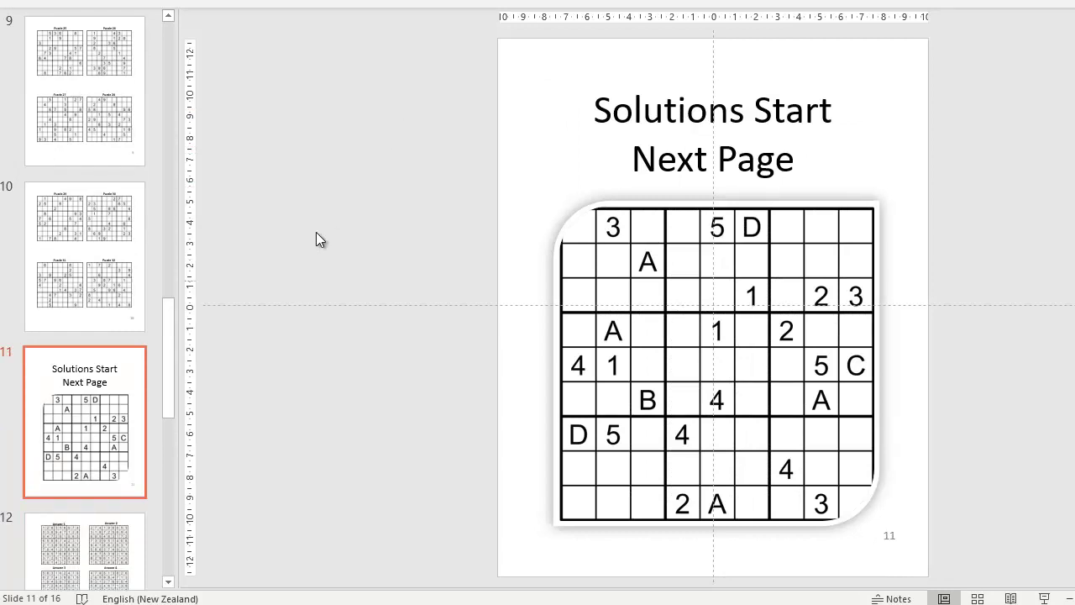
scroll(173, 370, "down", 5)
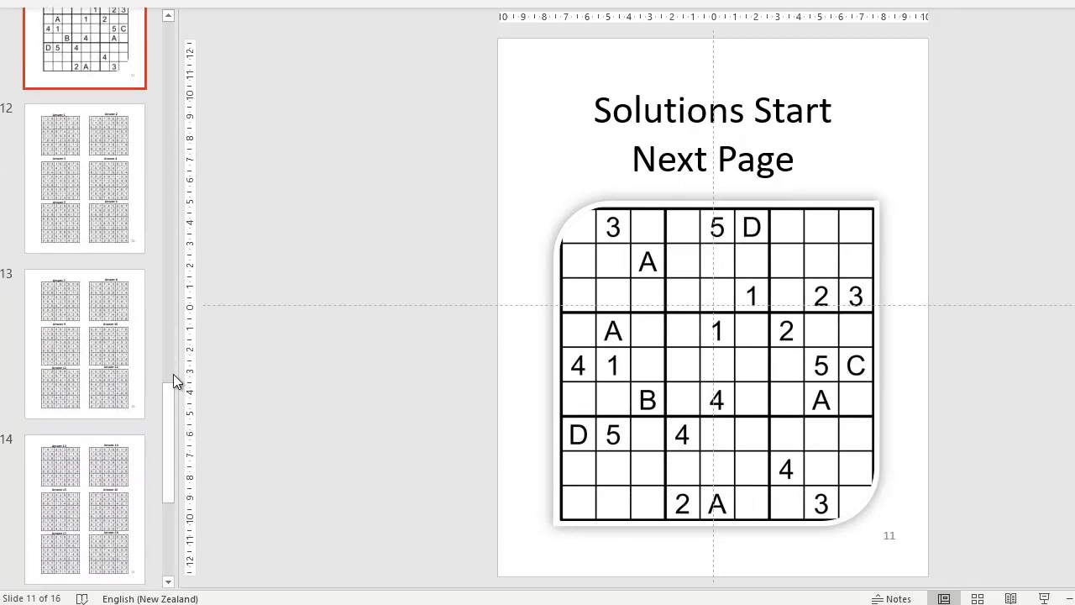
left_click(133, 228)
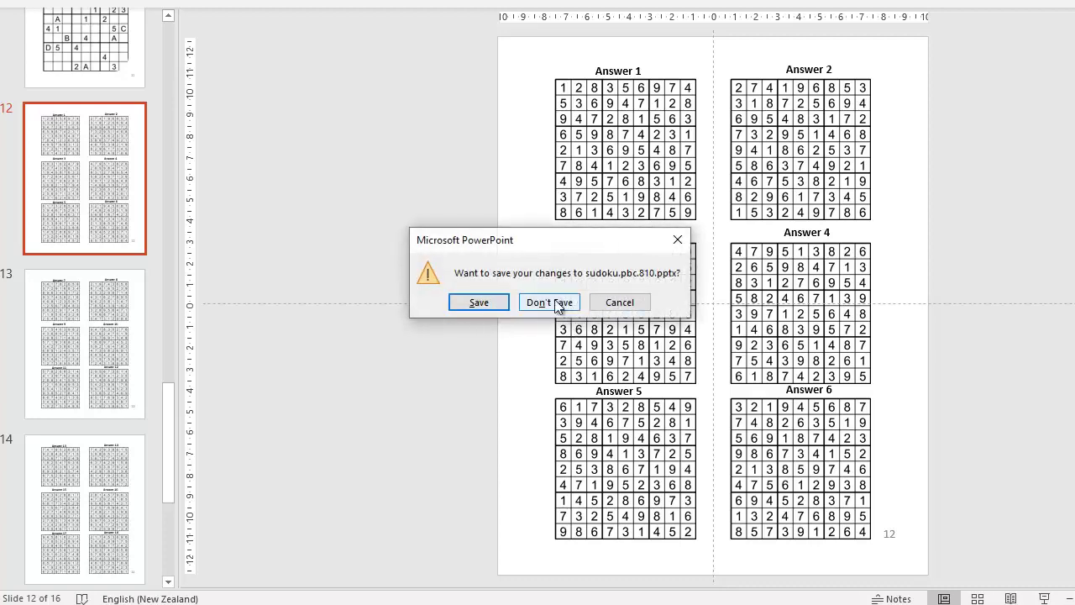
left_click(561, 304)
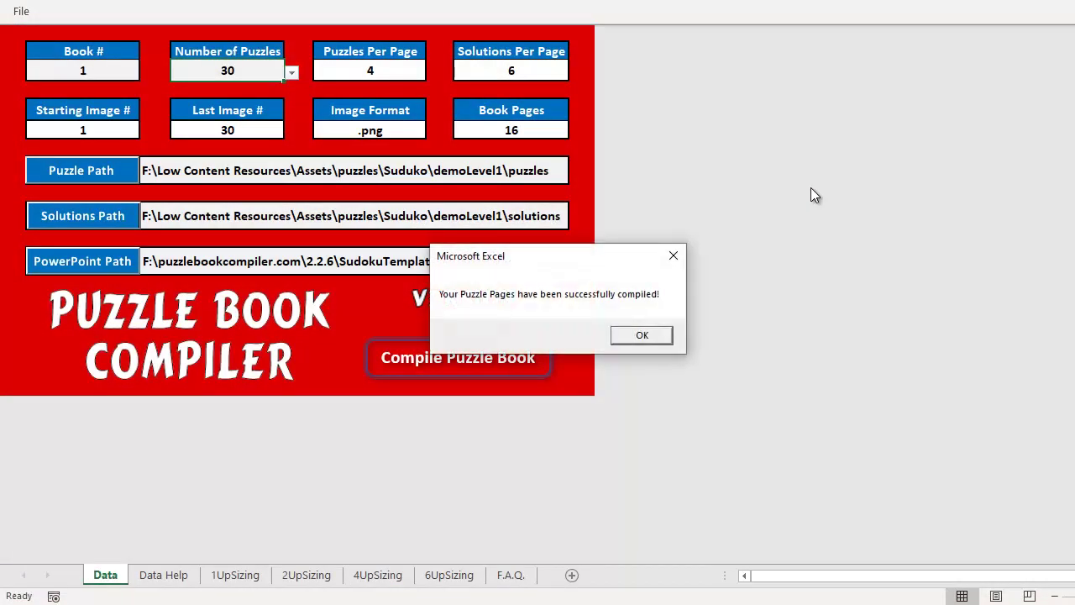
Step: Dismiss the 'successfully compiled' message to get back to the Data sheet
left_click(662, 335)
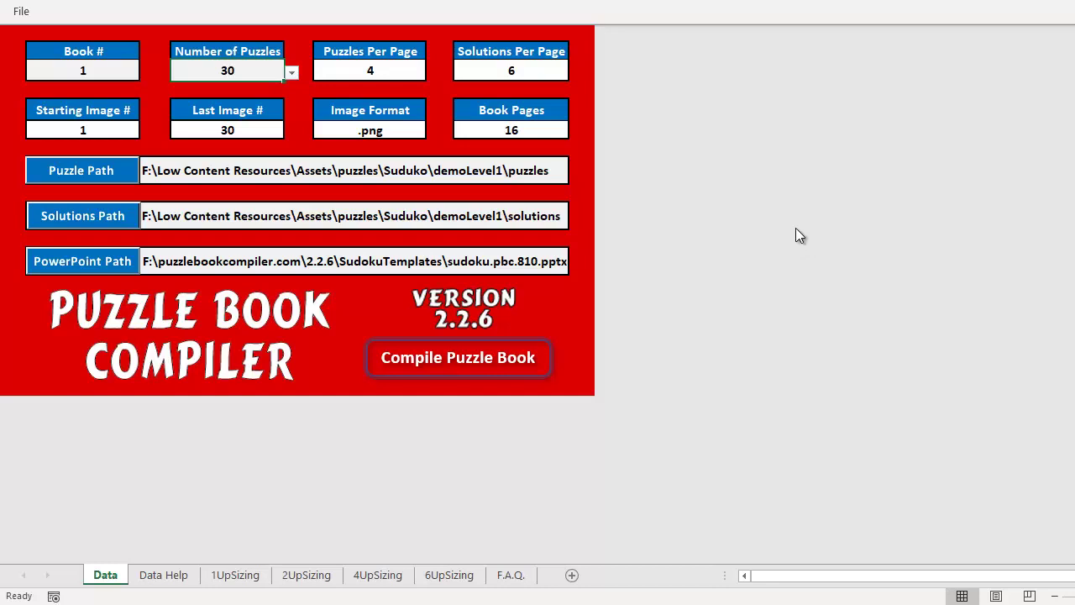
Step: Close the workbook, saving its settings as test5.xlsc in the 2.2.6 folder
left_click(22, 12)
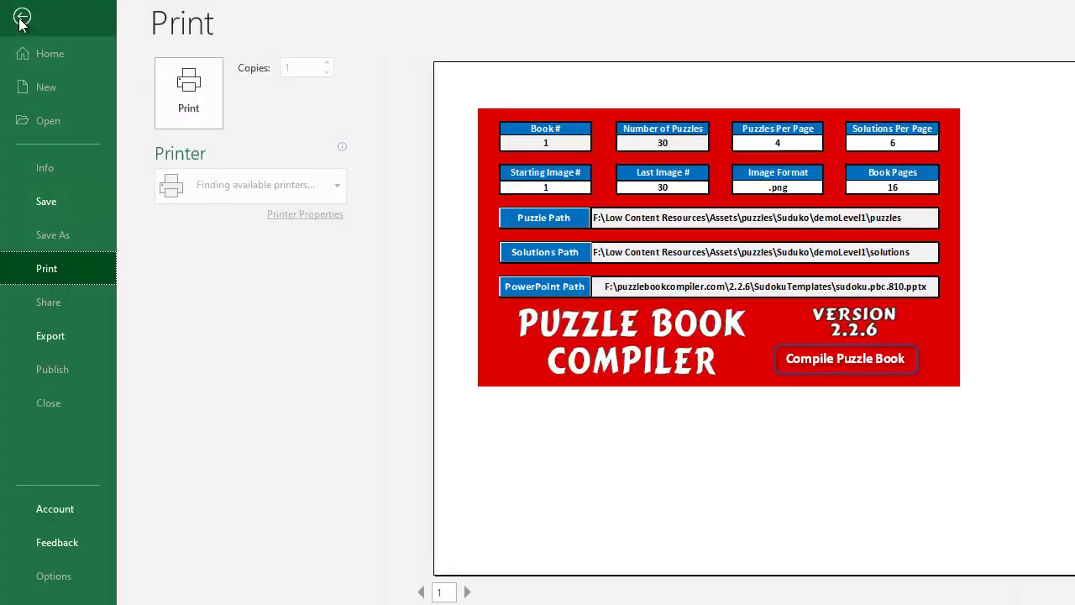
left_click(22, 18)
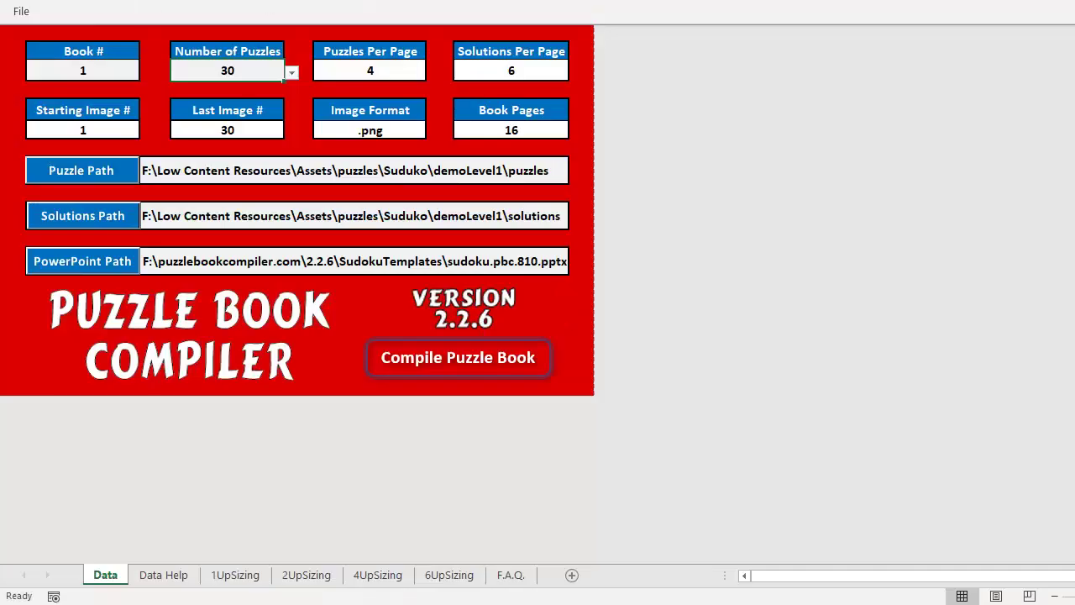
key("ctrl+w")
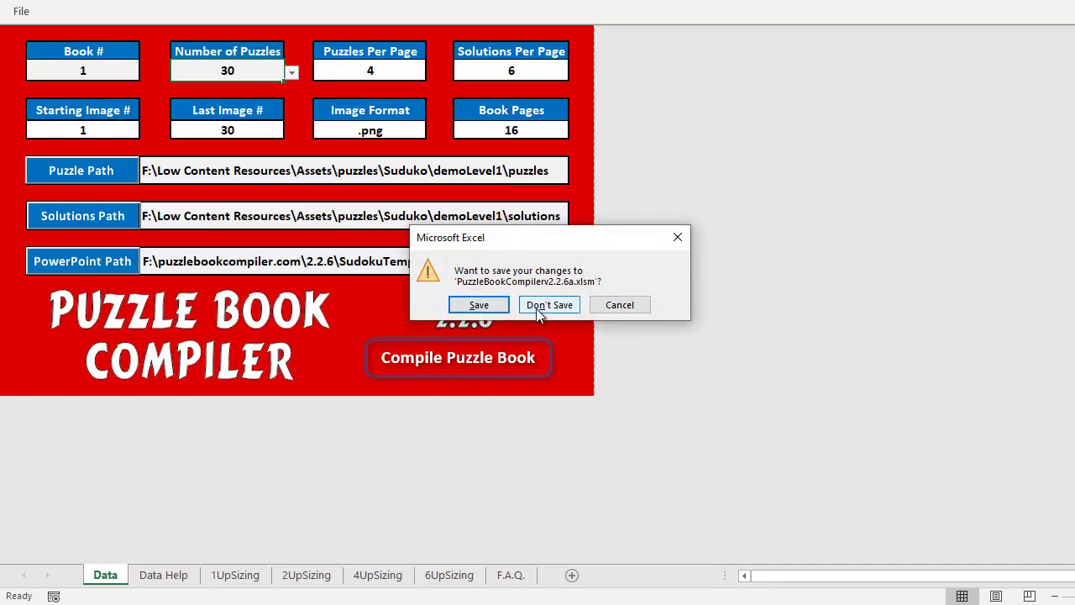
left_click(483, 306)
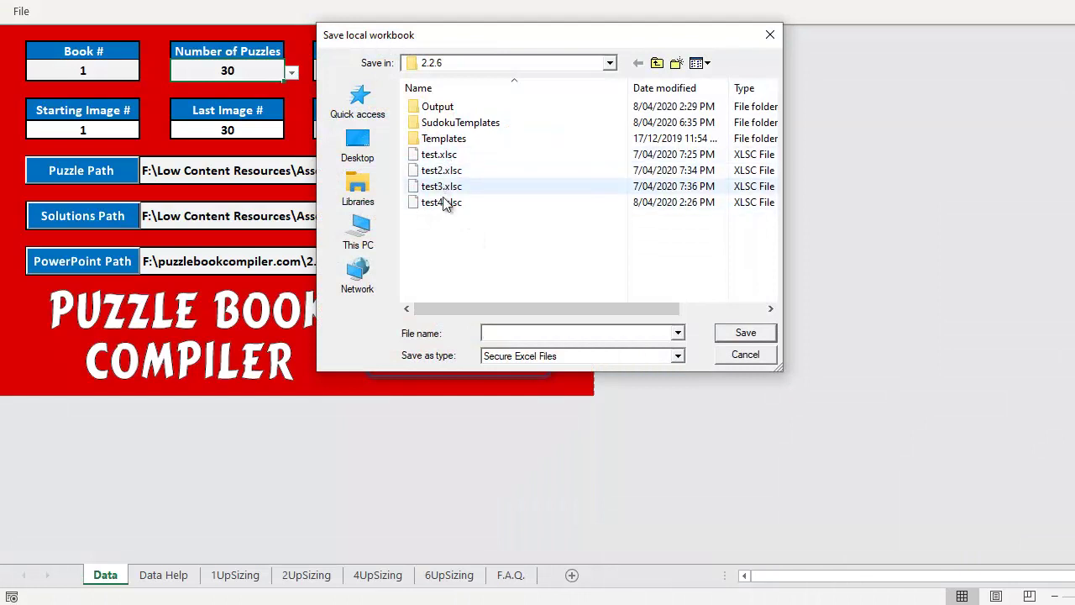
left_click(441, 202)
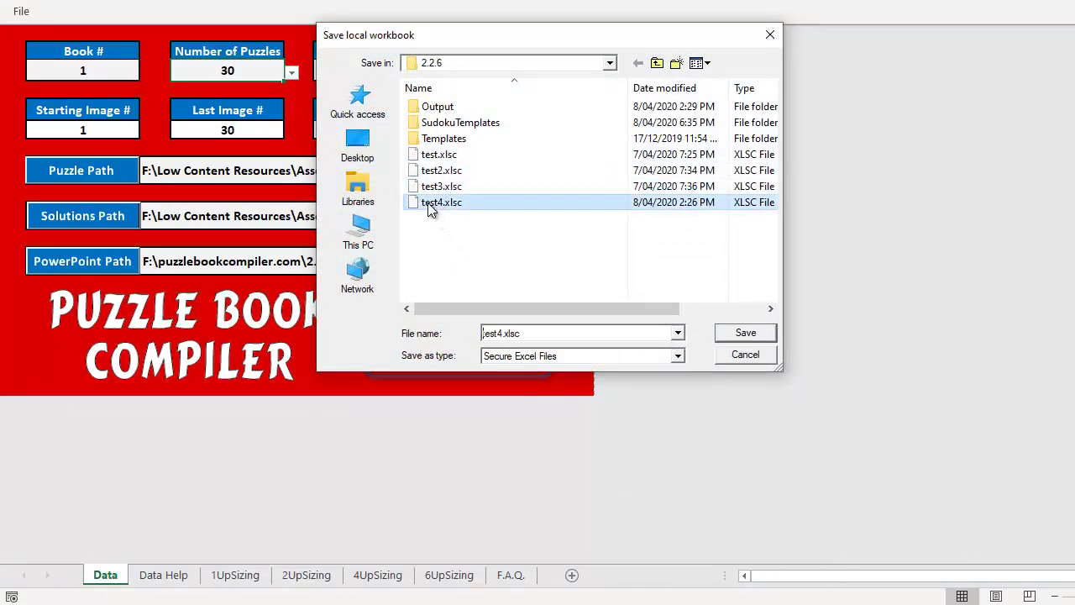
left_click(500, 334)
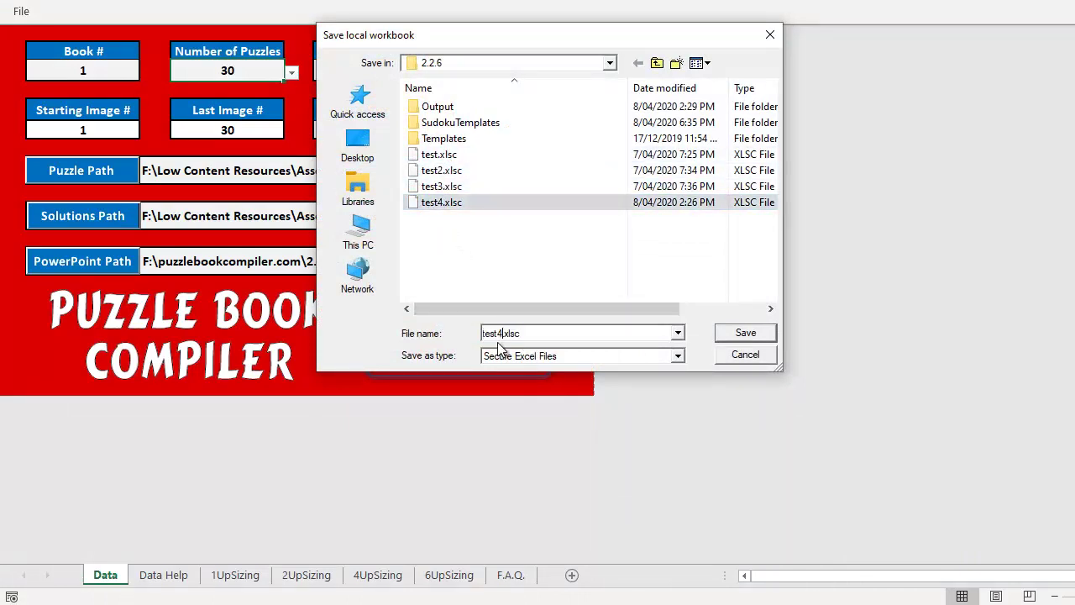
key("BackSpace")
type("5")
left_click(748, 336)
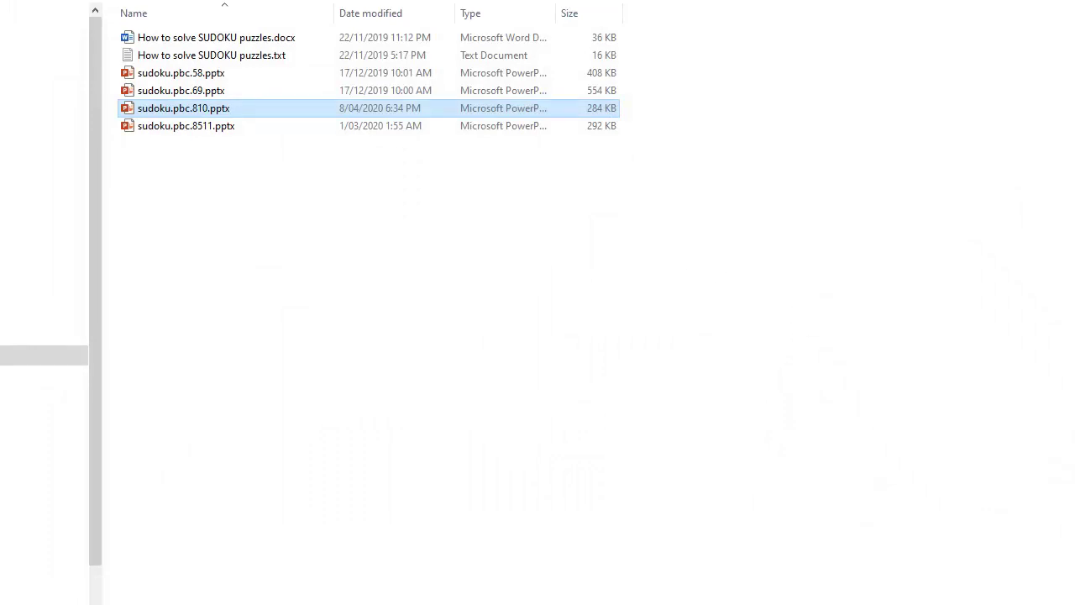
Step: Go up from SudokuTemplates to the 2.2.6 folder in File Explorer
left_click(280, 2)
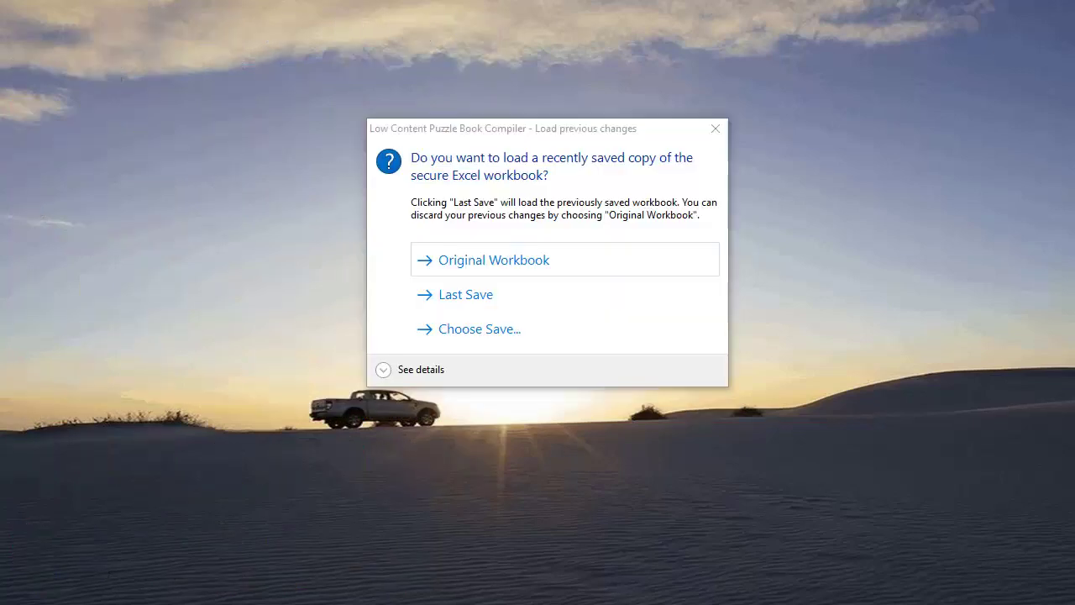
Step: Load test3.xlsc from the Load local workbook dialog, restoring 120 puzzles at 1 per page
left_click(467, 298)
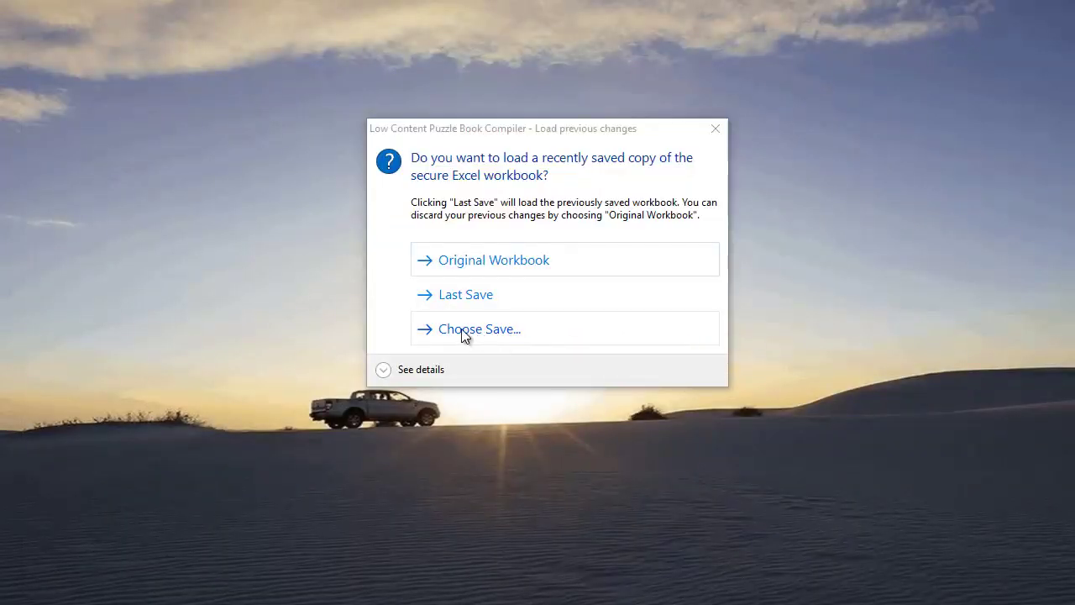
left_click(462, 336)
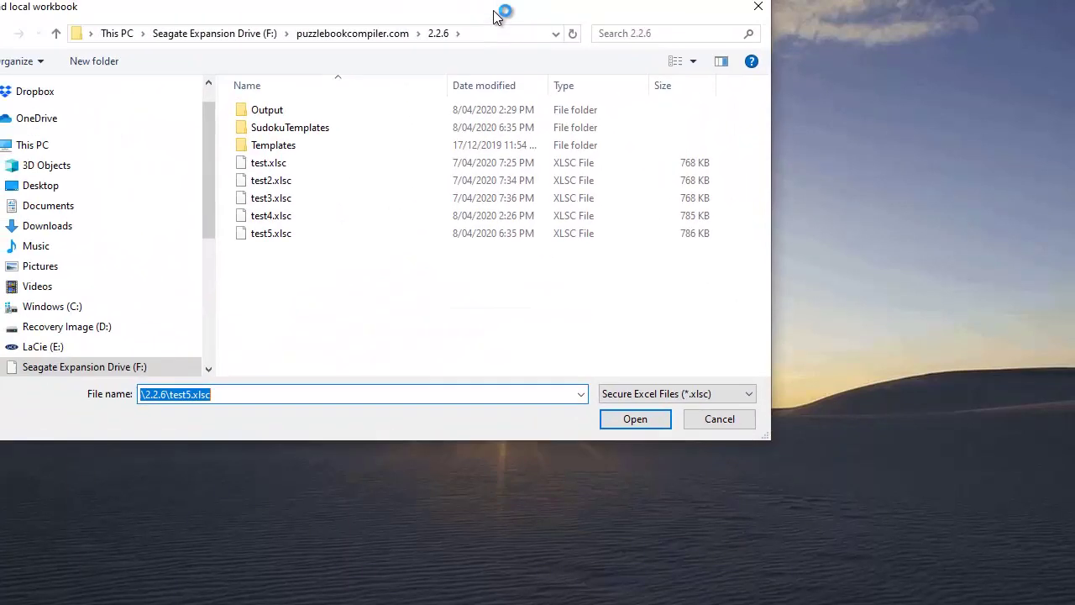
left_click_drag(477, 7, 537, 22)
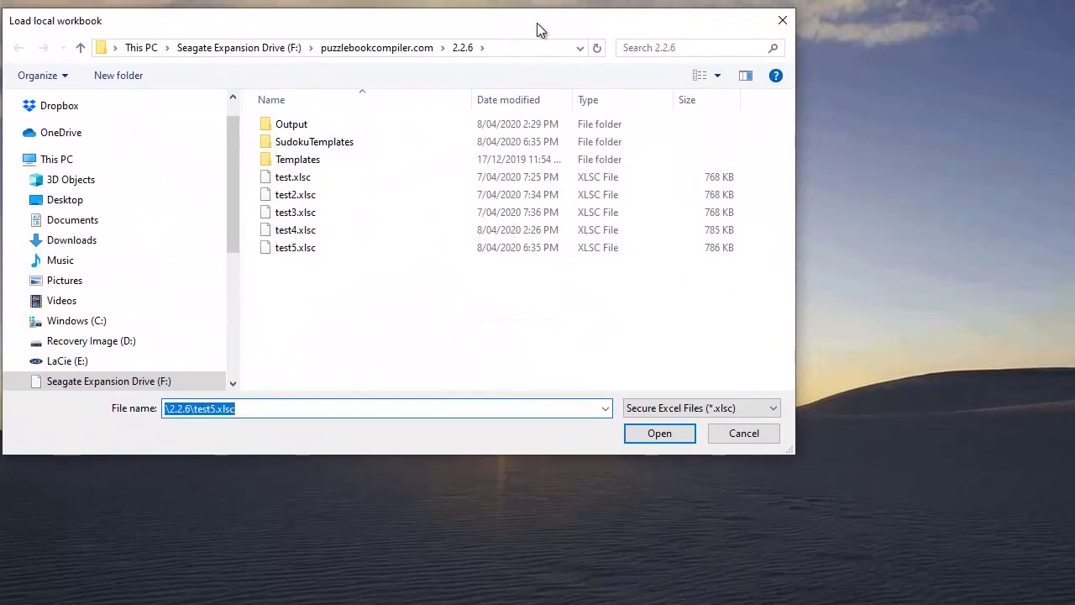
double_click(288, 213)
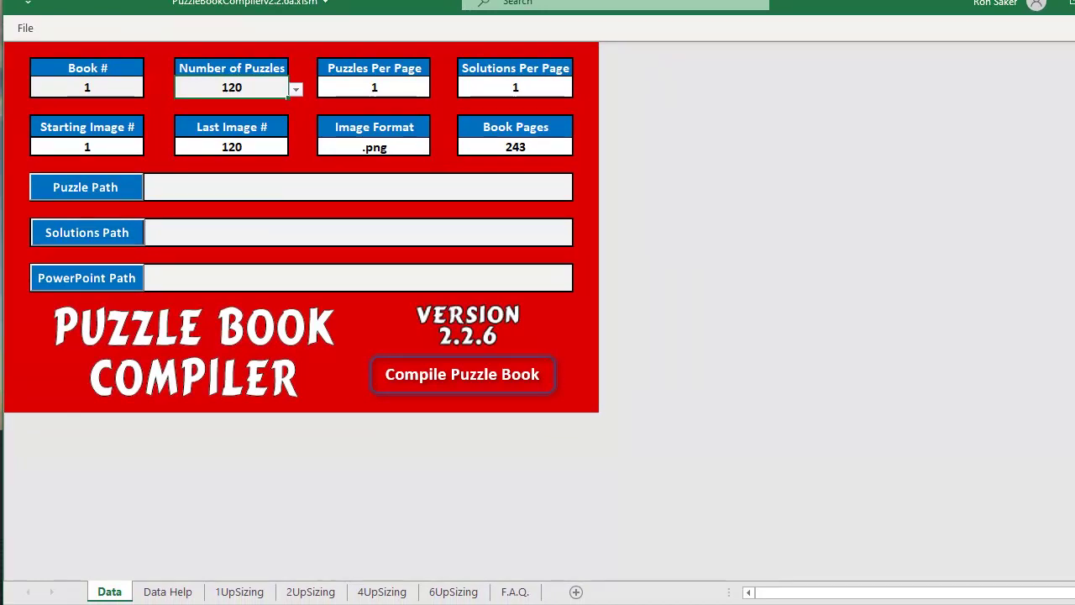
left_click_drag(1074, 93, 1072, 93)
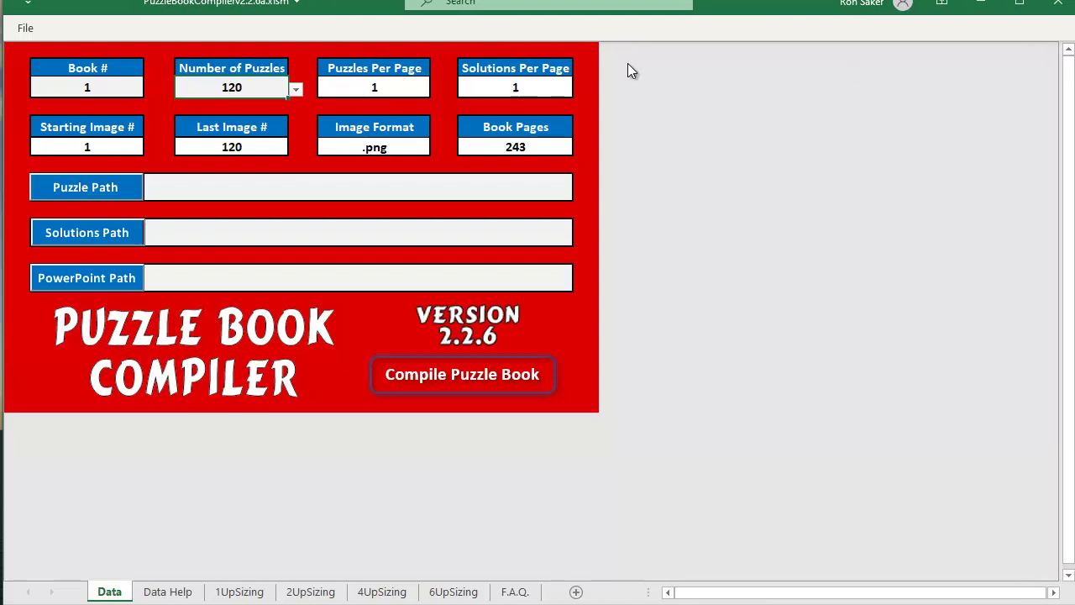